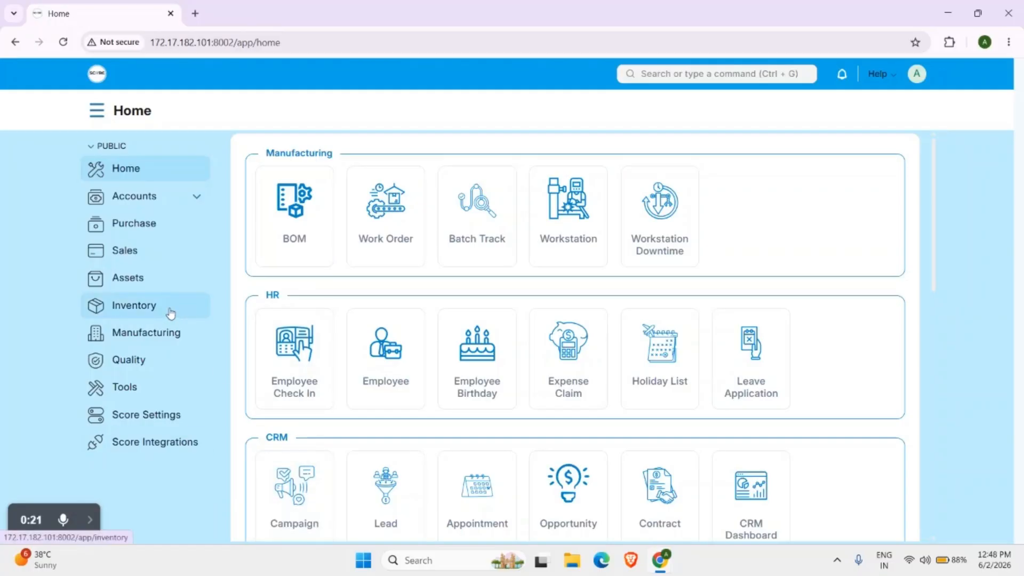
Review the existing items in the Inventory item list and return to the home page.
left_click(171, 314)
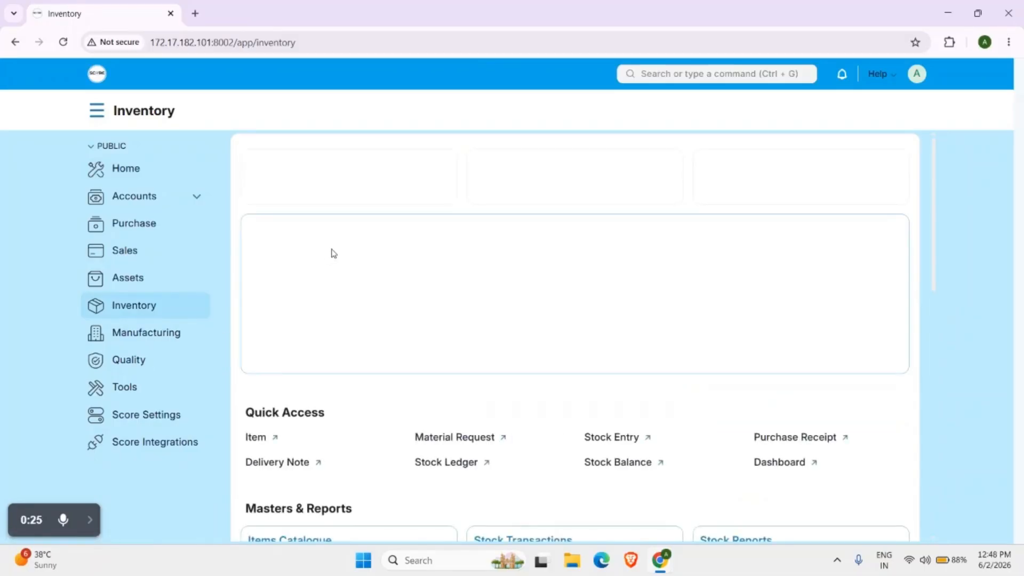
left_click(255, 438)
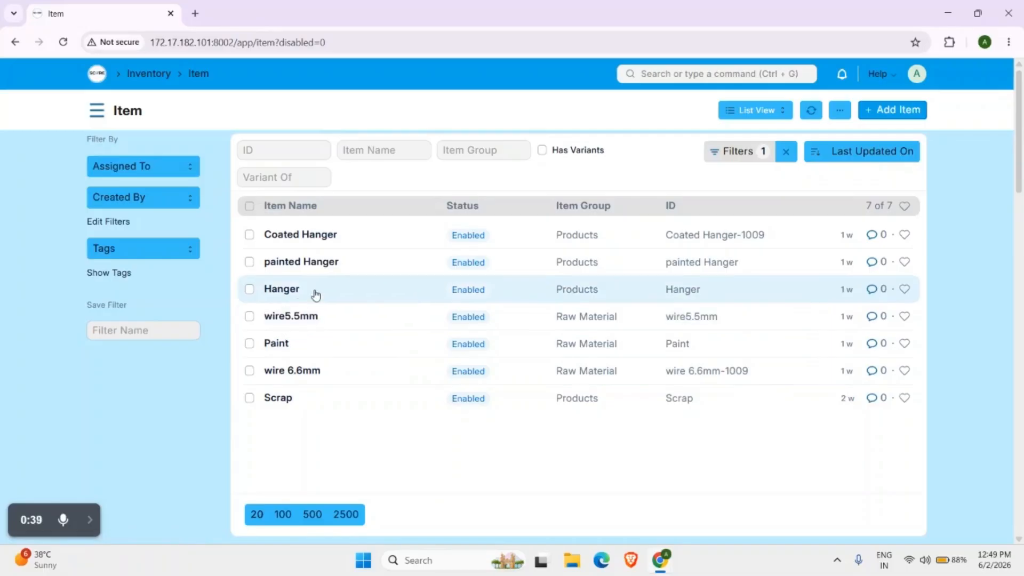
left_click(100, 81)
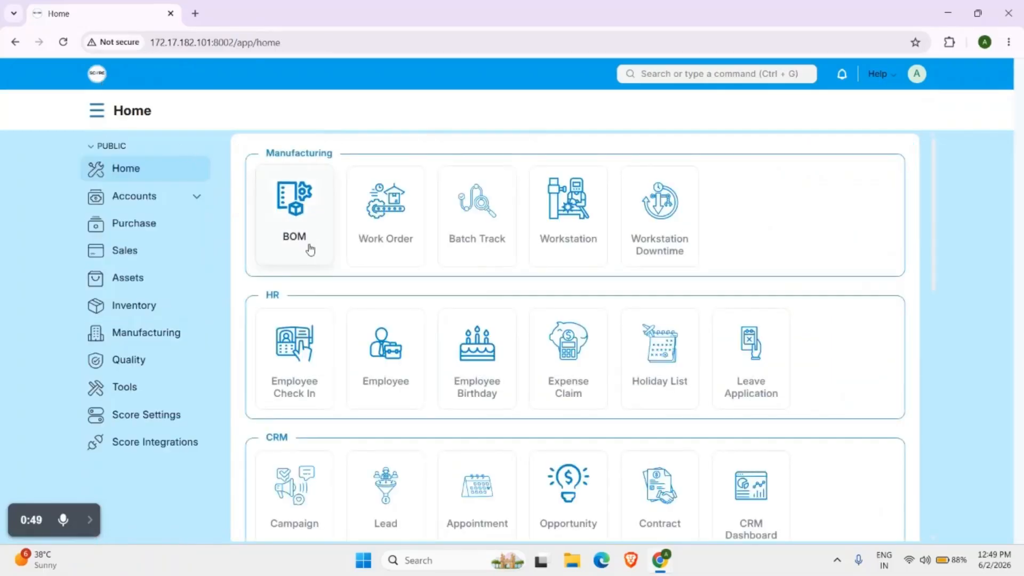
Create a new bill of materials with Hanger as the item to be manufactured.
left_click(309, 249)
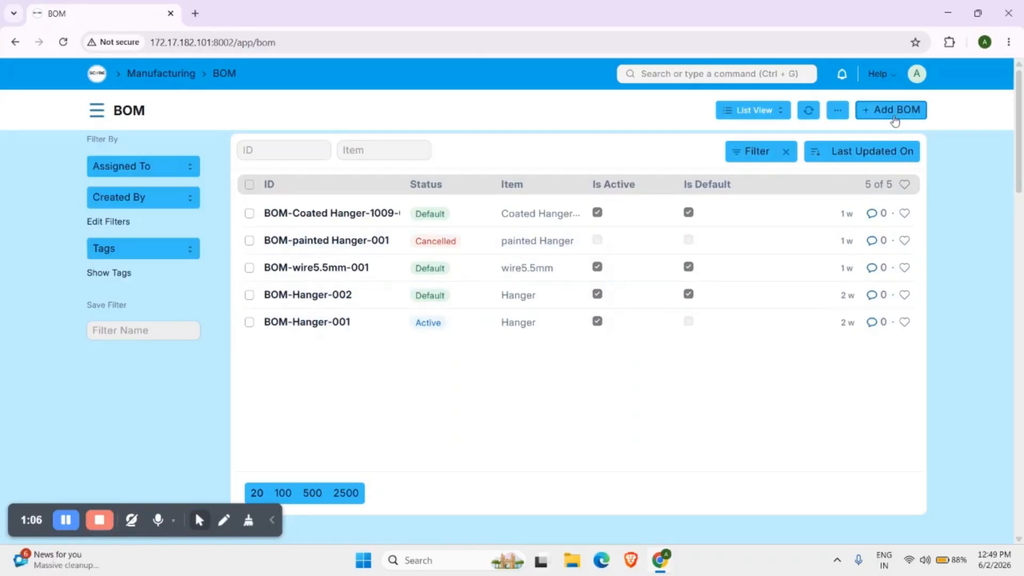
left_click(895, 112)
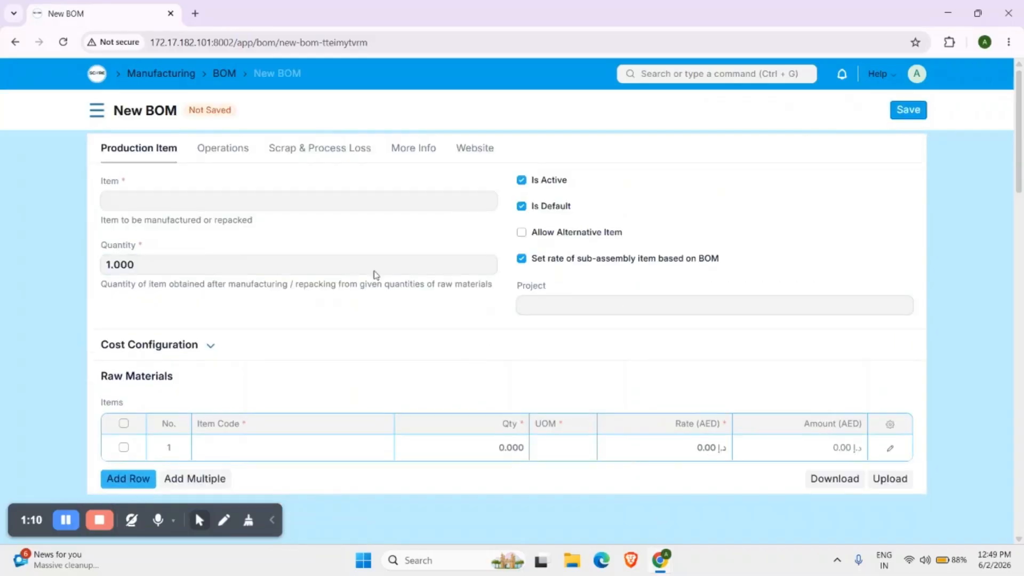
left_click(296, 198)
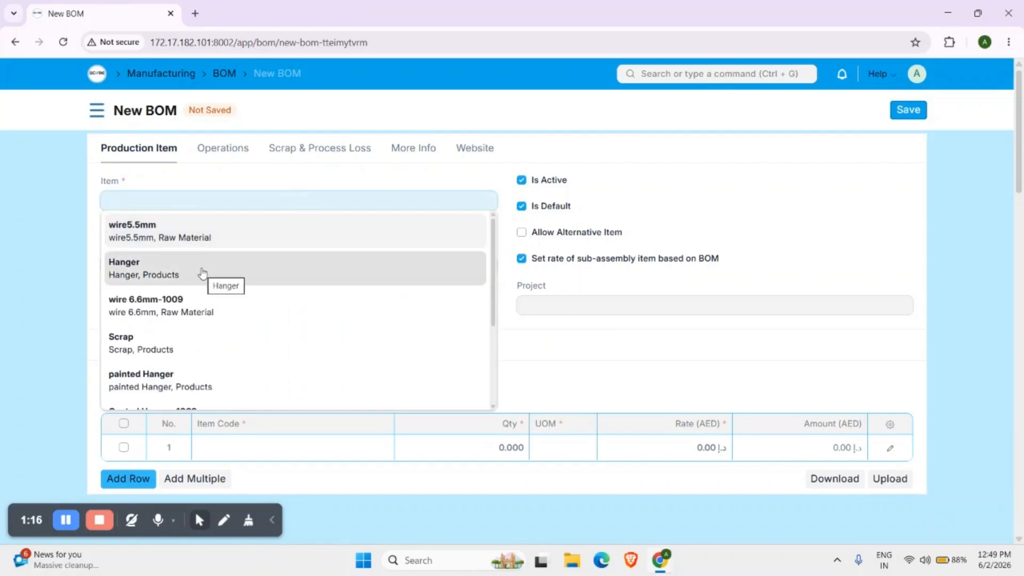
left_click(202, 273)
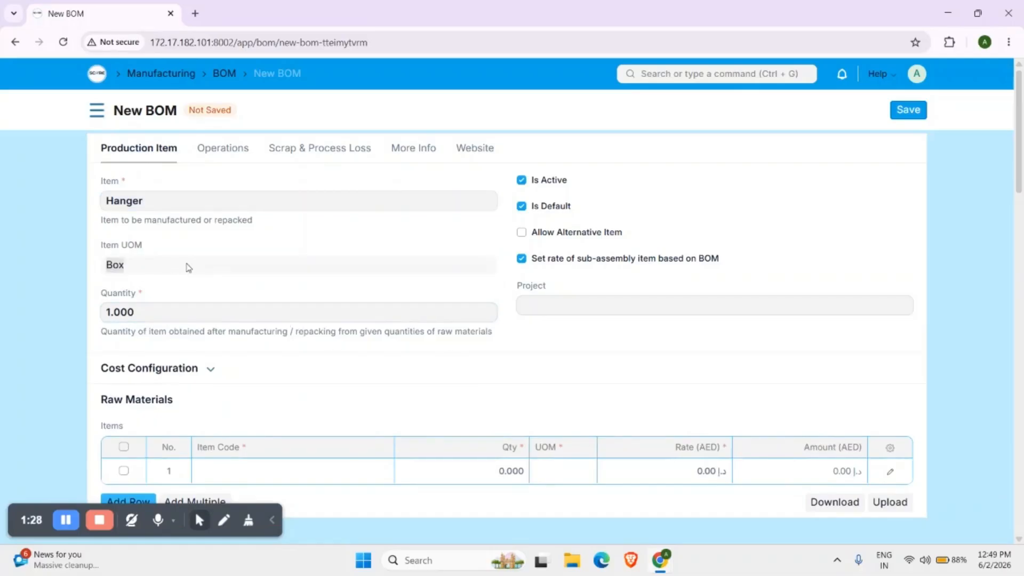
Set the production quantity of the Hanger BOM to 20.
left_click(158, 308)
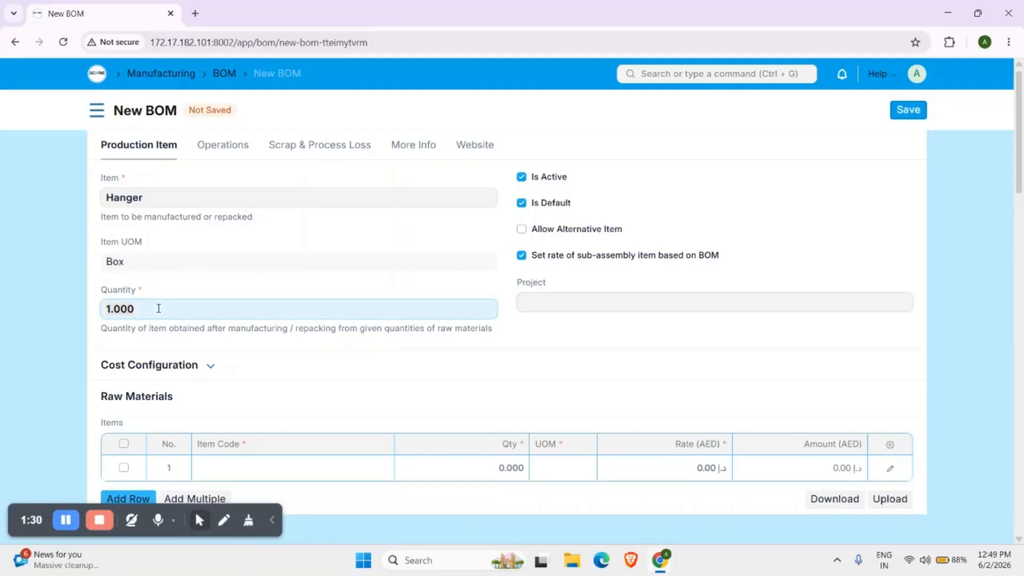
scroll(160, 310, "down", 1)
type("2")
type("0")
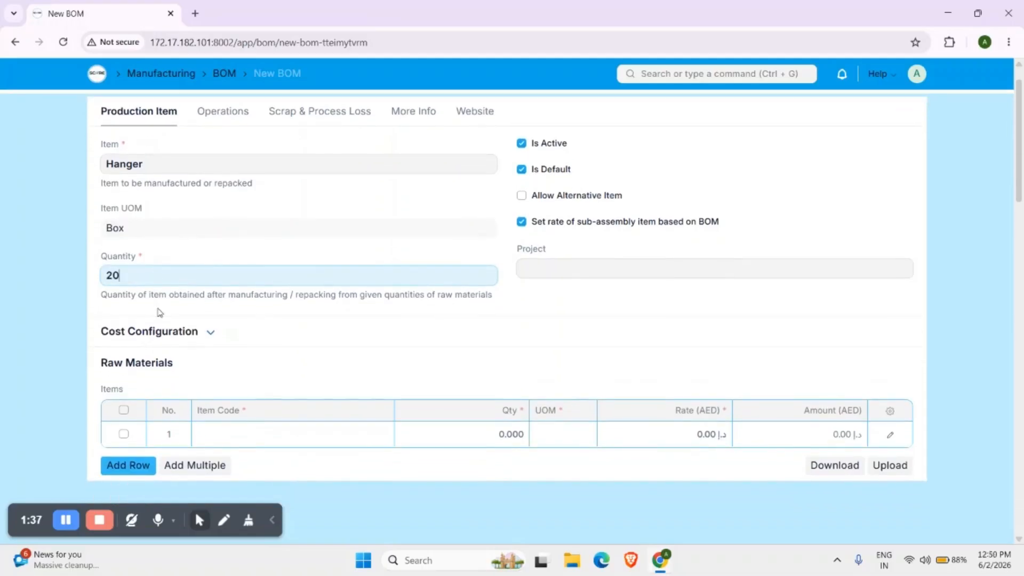
left_click(333, 384)
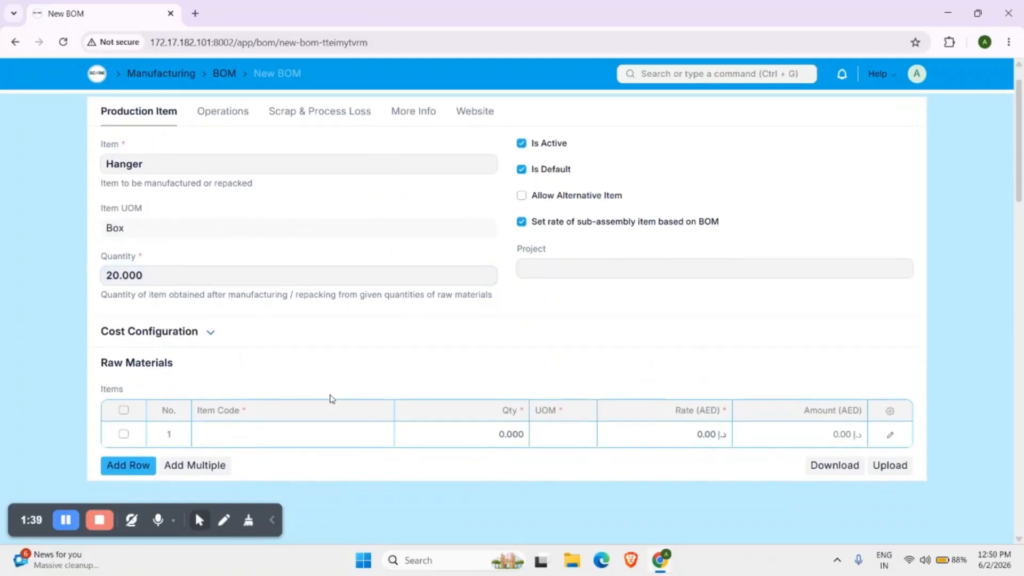
Enter wire5.5mm in the first raw materials row with a quantity of 2 Tonne.
left_click(300, 442)
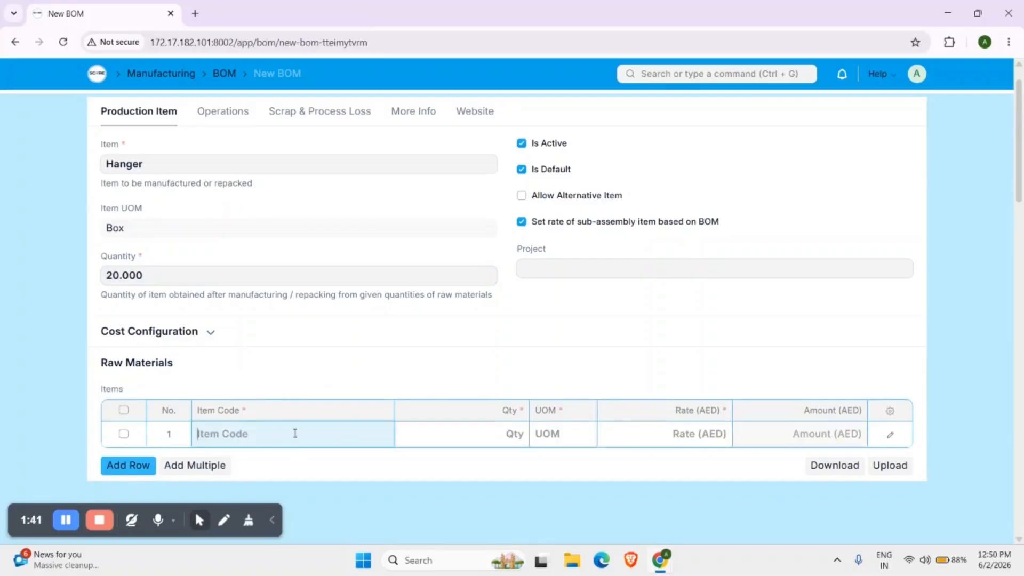
scroll(309, 425, "down", 2)
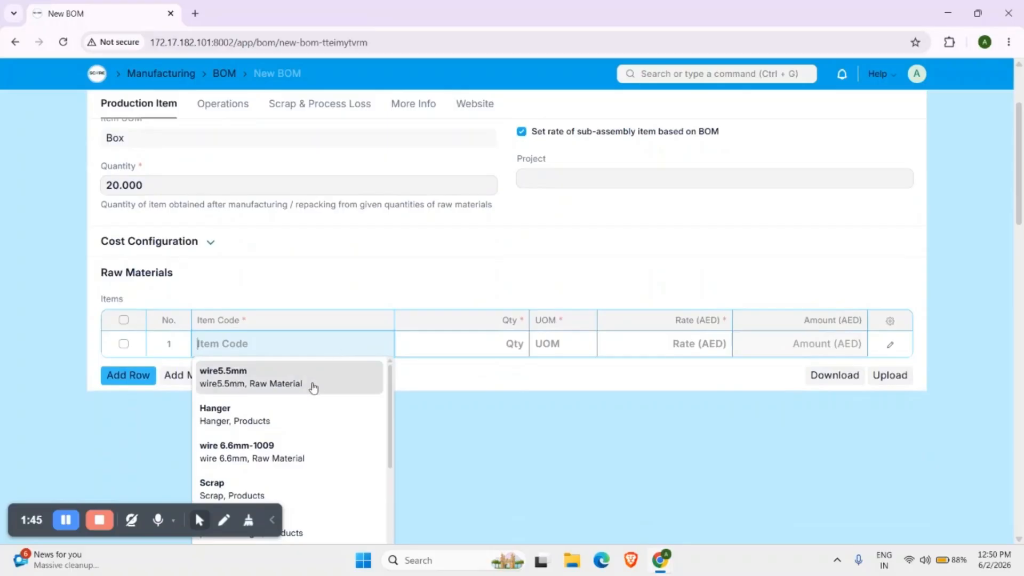
scroll(292, 440, "down", 3)
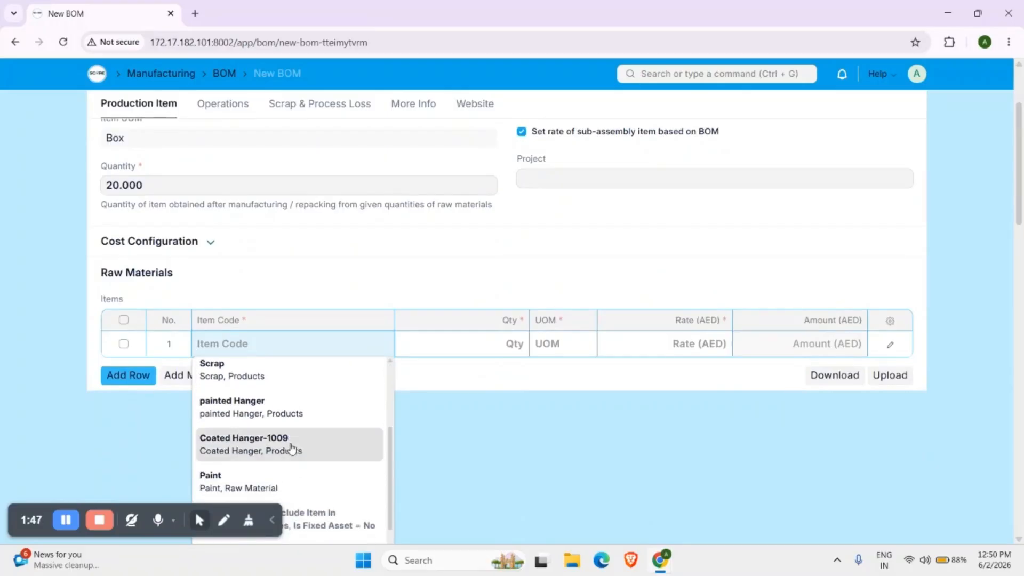
scroll(292, 442, "up", 3)
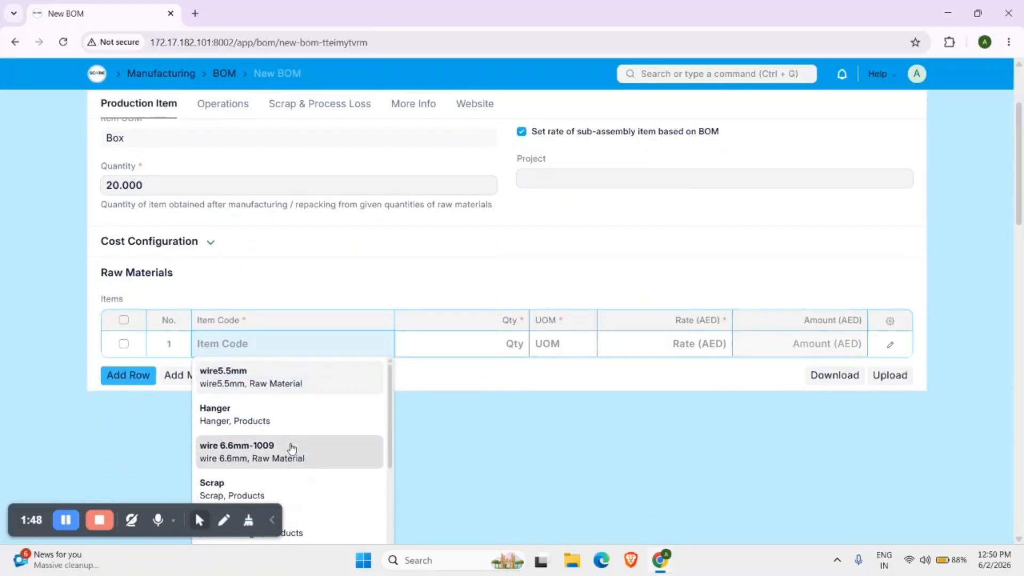
left_click(308, 381)
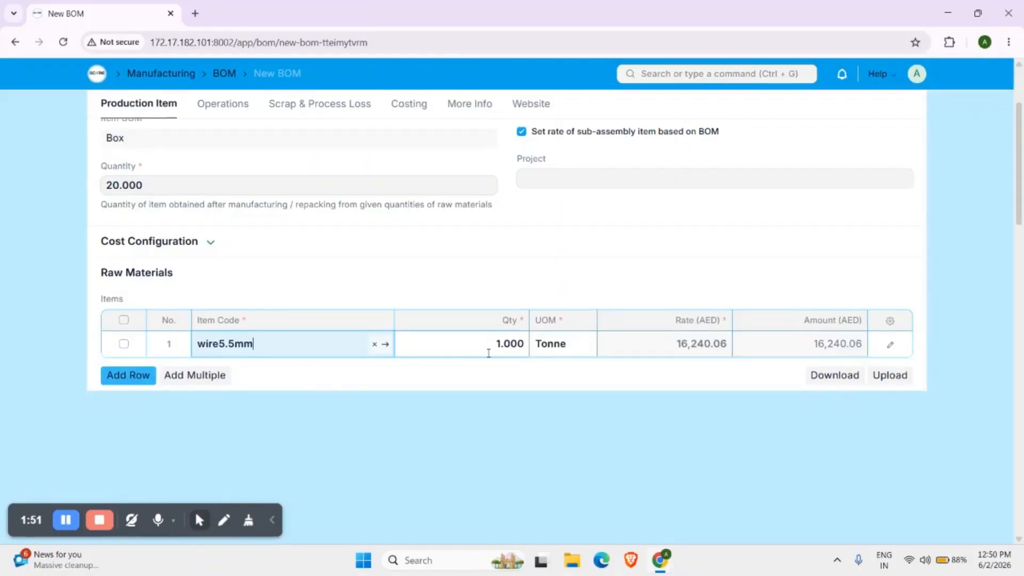
left_click(501, 345)
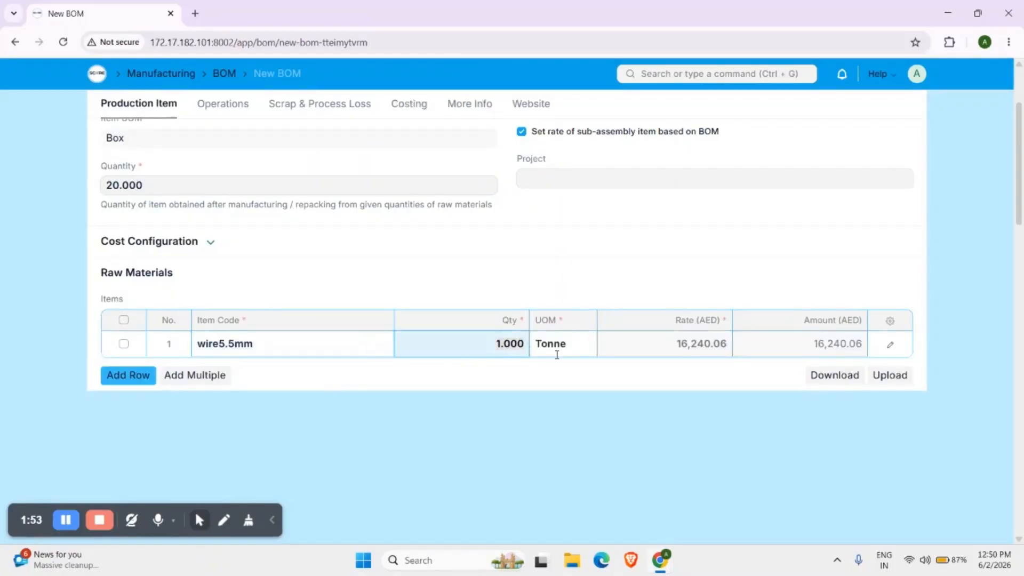
left_click(500, 340)
left_click(543, 385)
Change the production quantity of the Hanger BOM to 50.
scroll(542, 384, "up", 3)
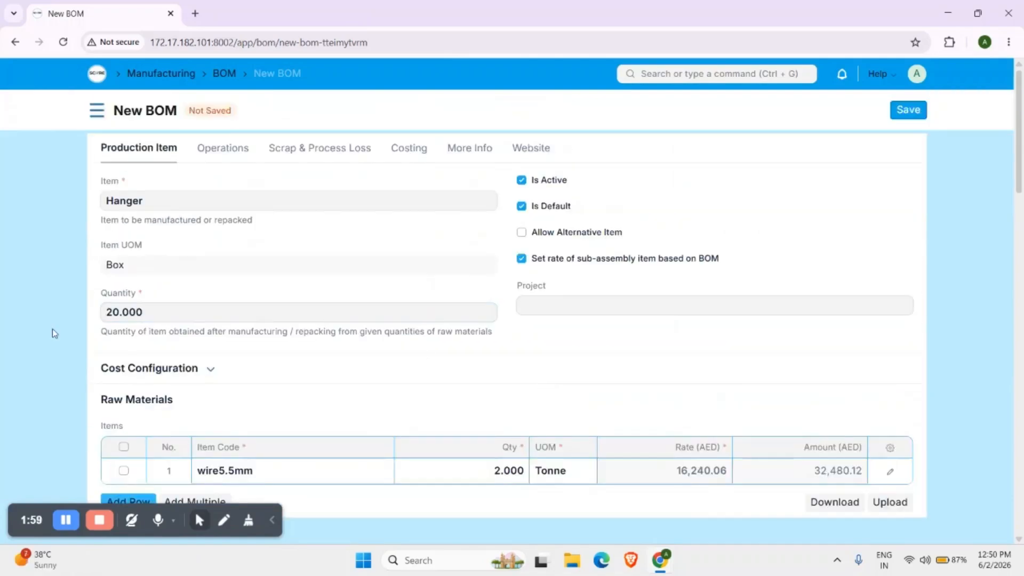
double_click(114, 309)
key("BackSpace")
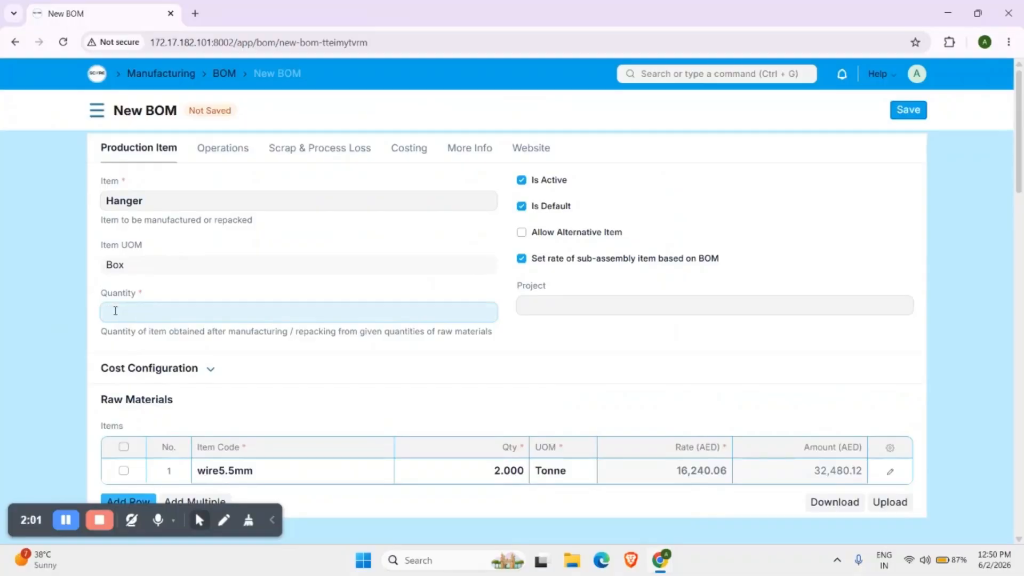
type("50")
left_click(544, 349)
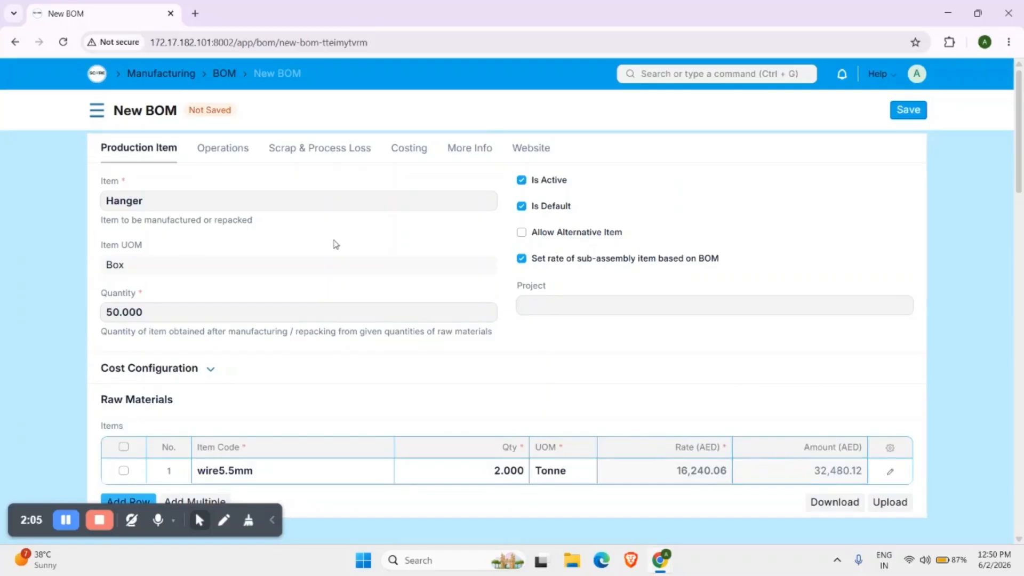
Enable operations for the BOM and add a row with a newly created operation named Hanger Making.
left_click(231, 152)
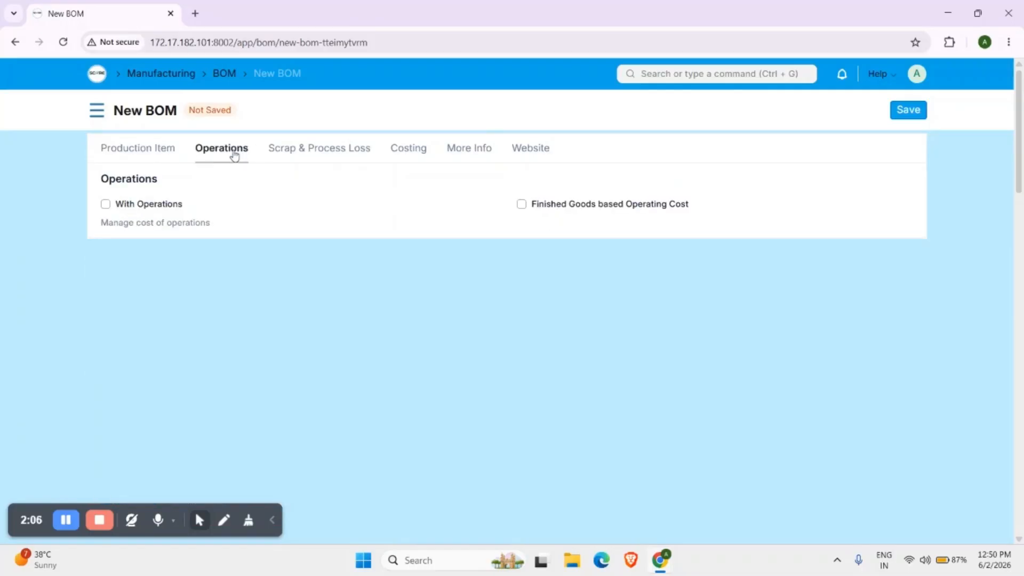
left_click(106, 205)
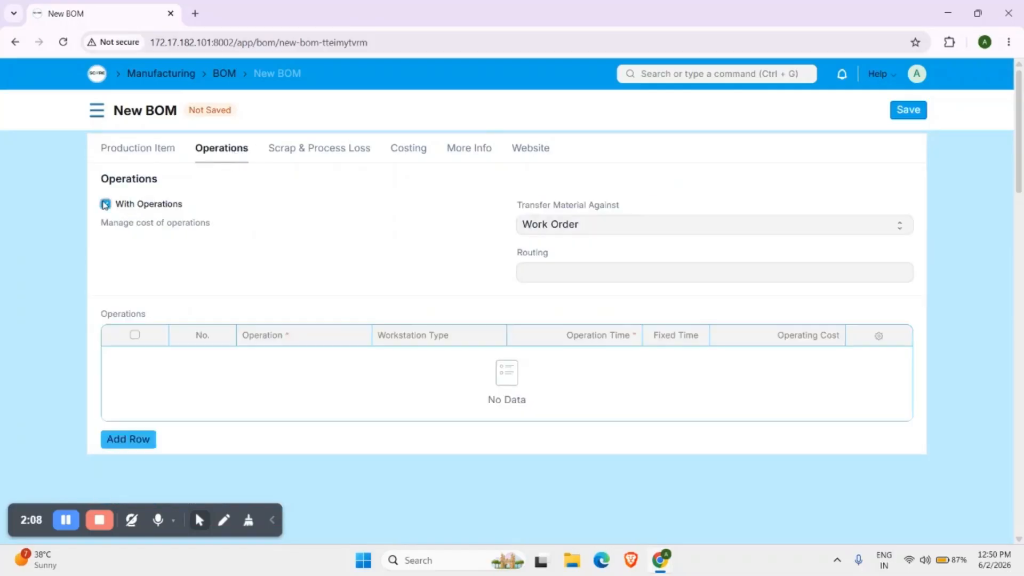
left_click(129, 440)
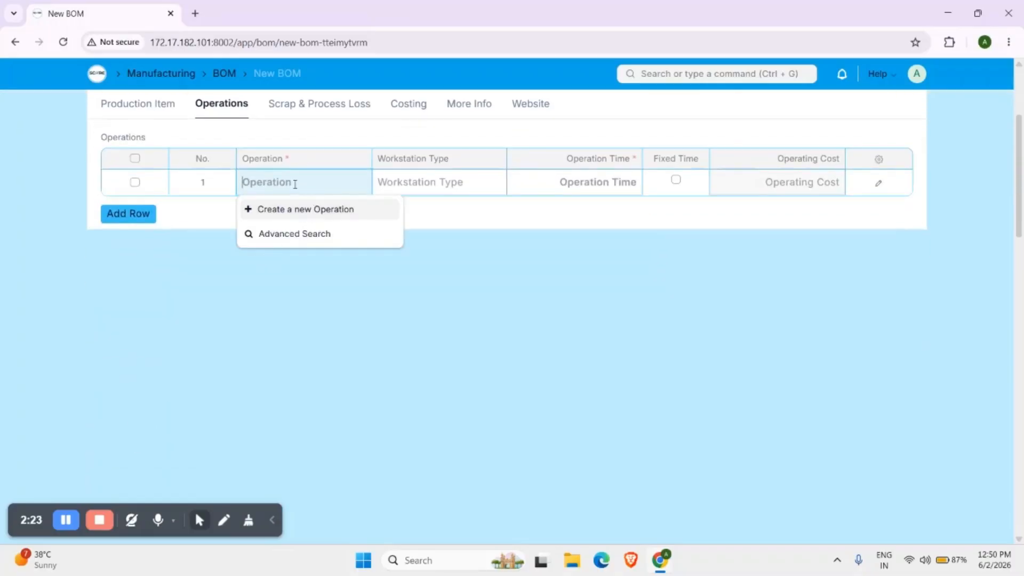
left_click(298, 216)
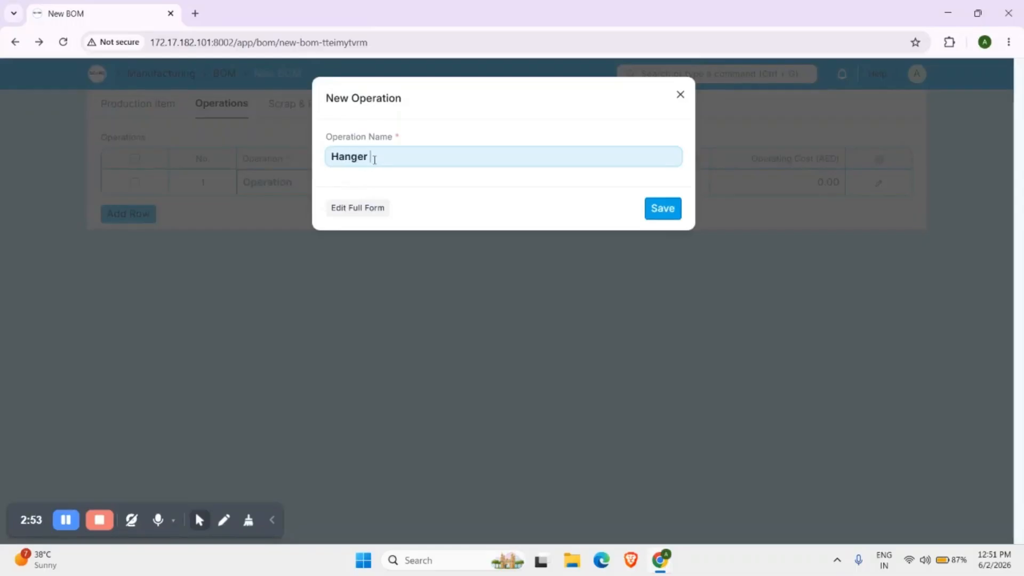
type("Making")
left_click(663, 208)
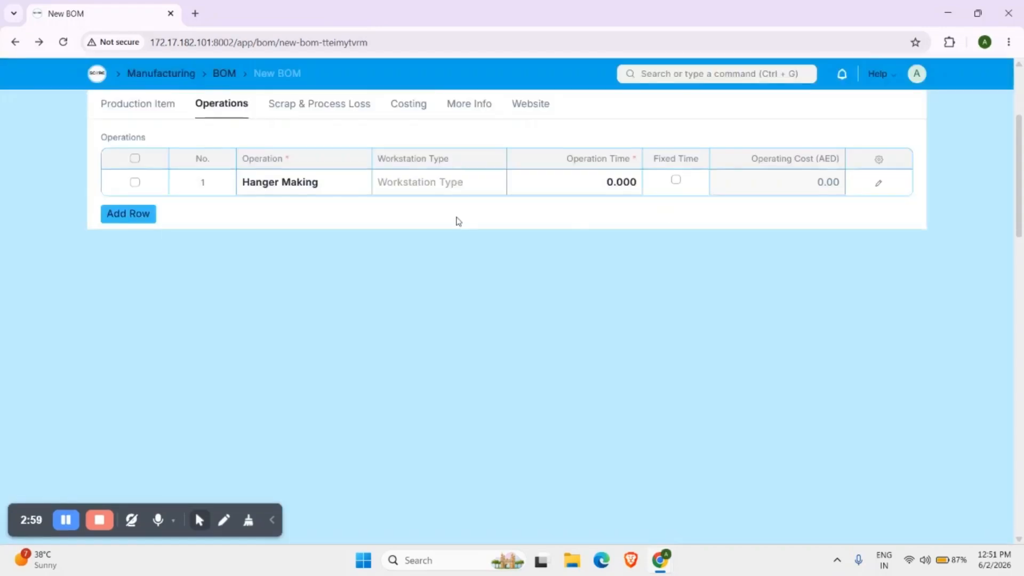
Assign the Hanger Macking Machine workstation type to the Hanger Making operation and set its operation time to 200 minutes.
left_click(436, 184)
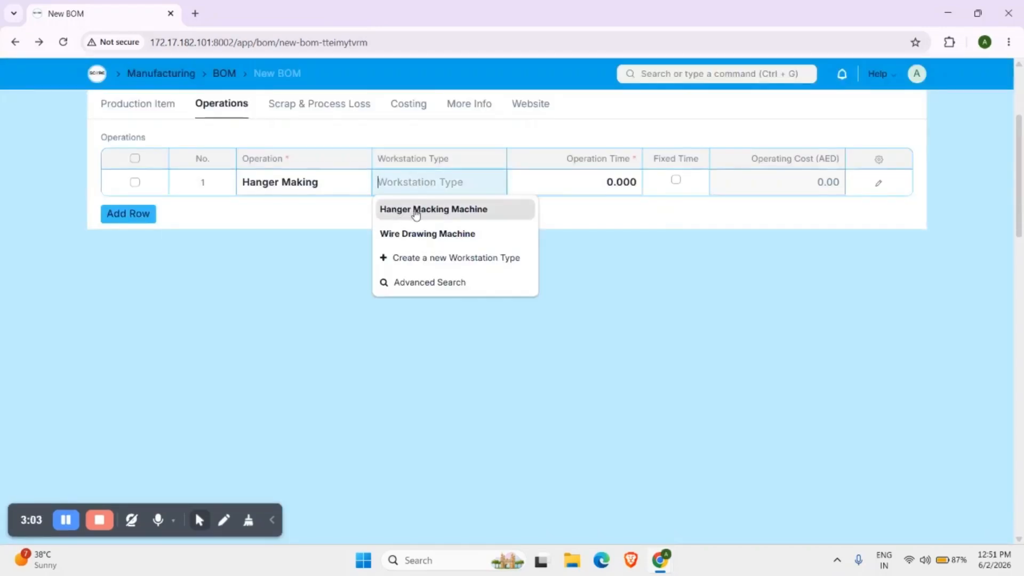
left_click(443, 209)
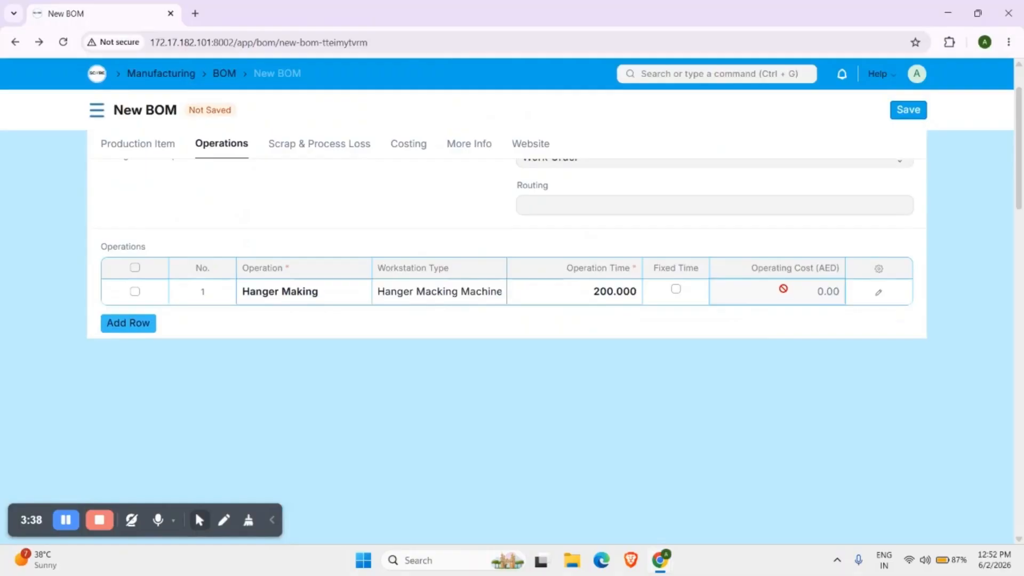
scroll(812, 287, "up", 1)
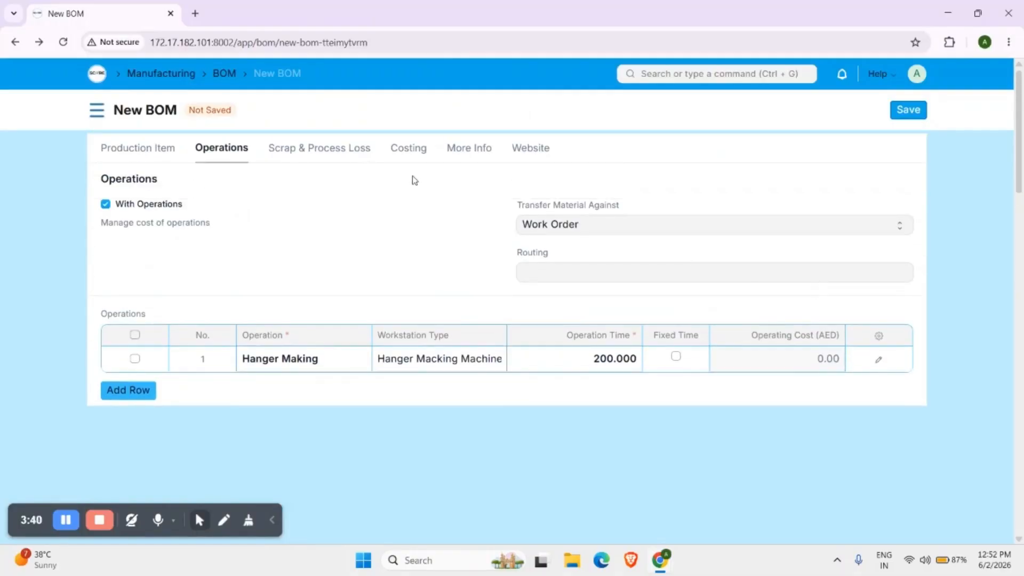
Add the Scrap item to the BOM's scrap items with a quantity of 1.
left_click(327, 159)
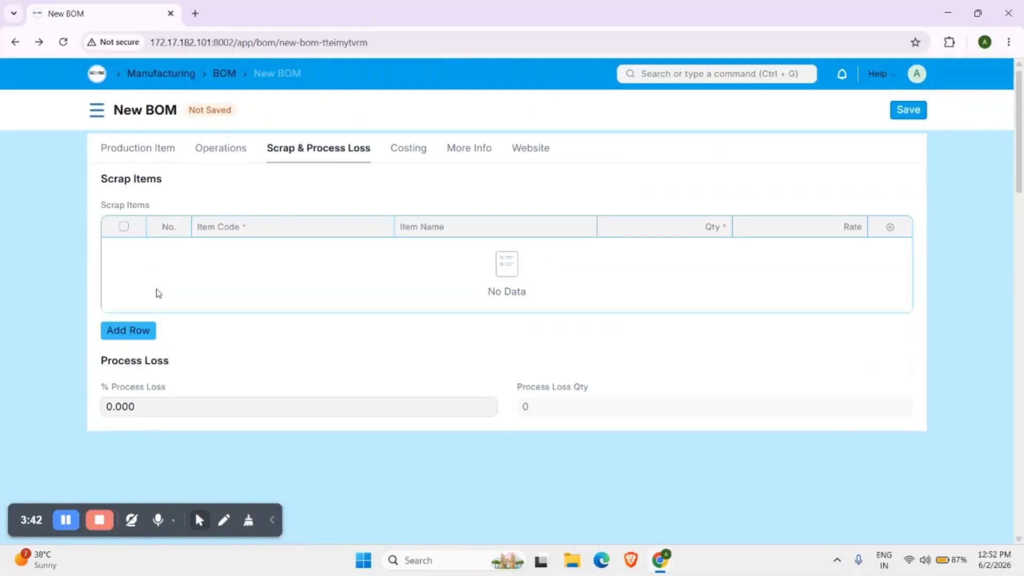
left_click(138, 331)
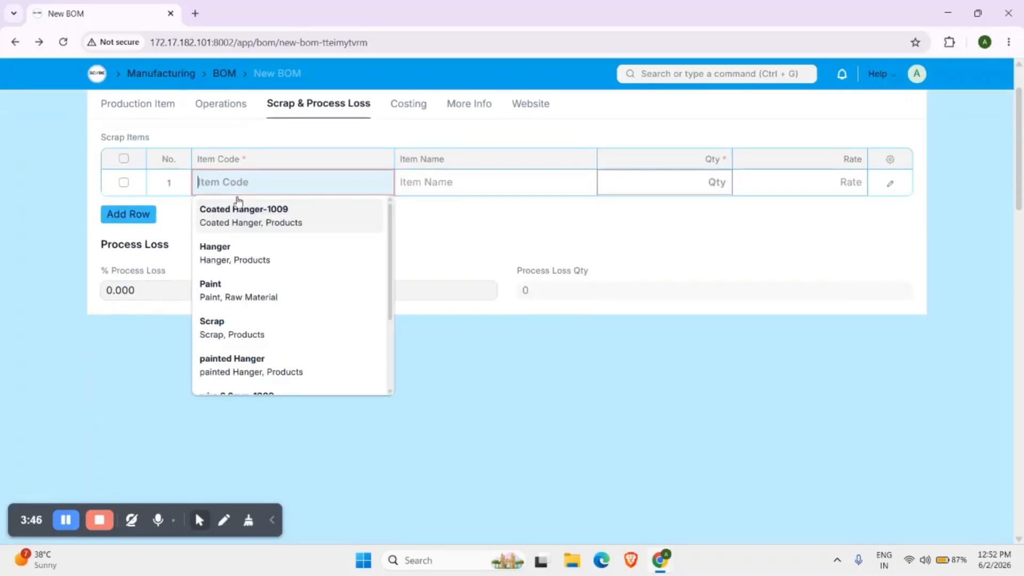
scroll(233, 304, "down", 3)
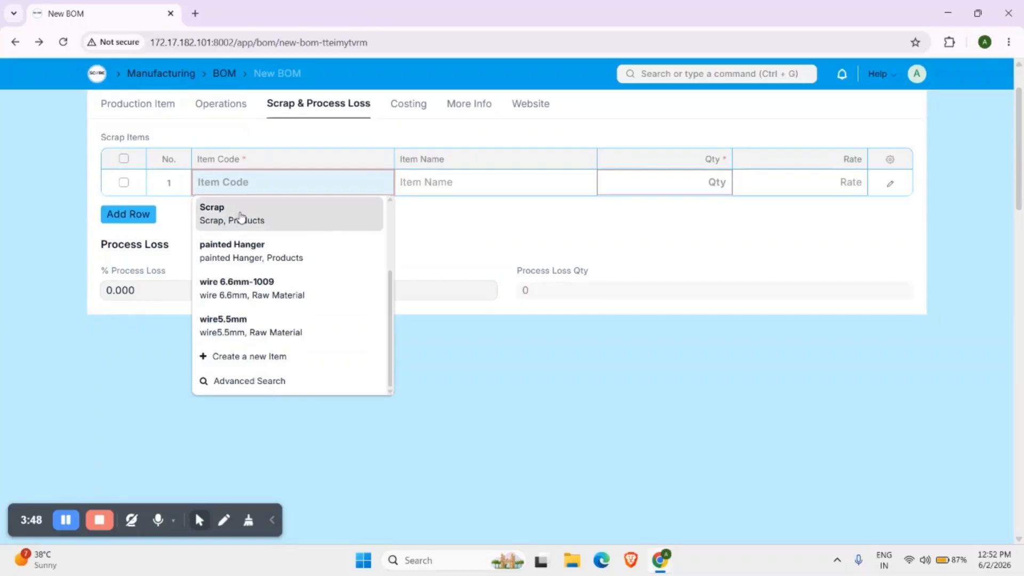
left_click(240, 216)
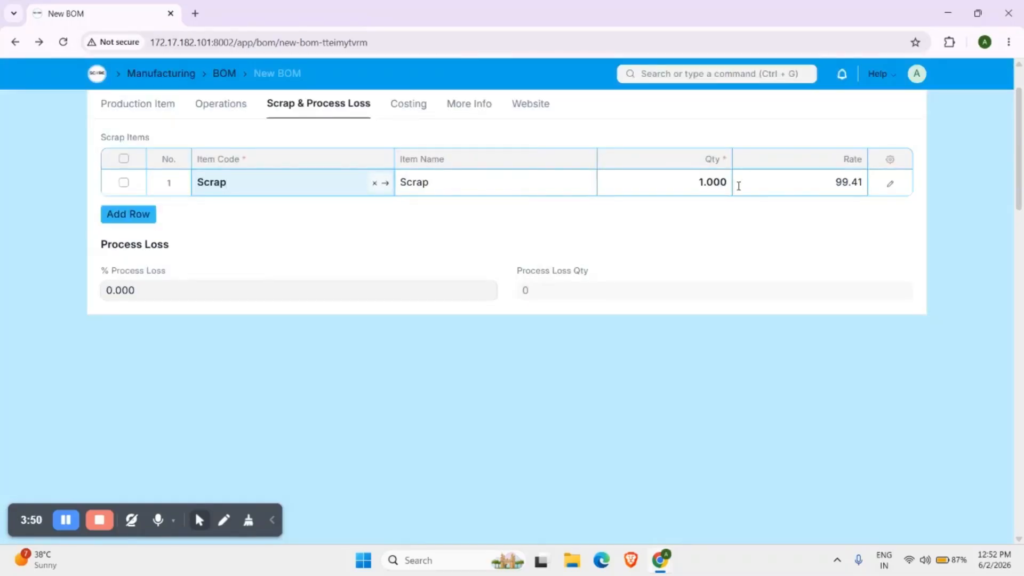
left_click(714, 187)
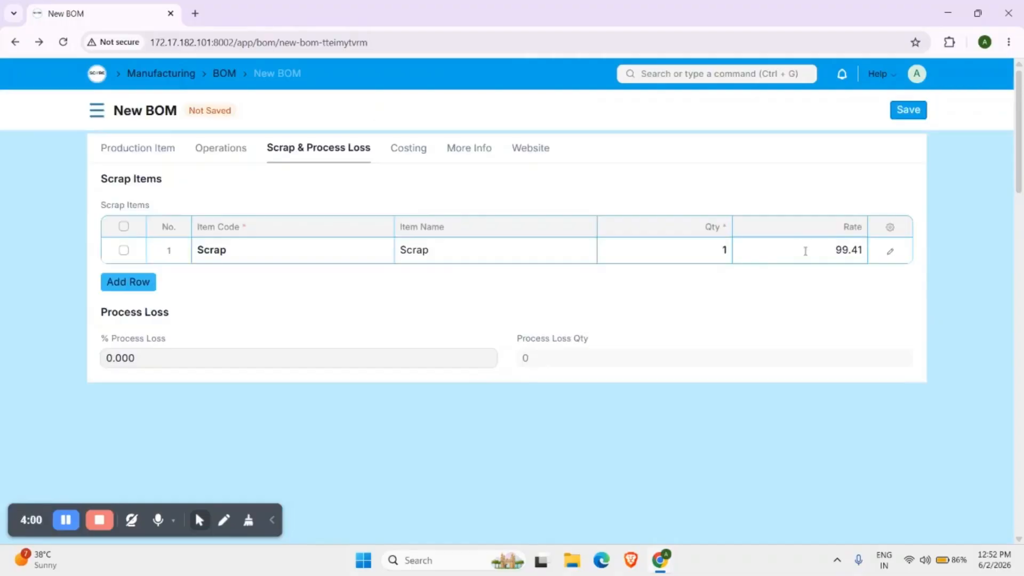
left_click(807, 251)
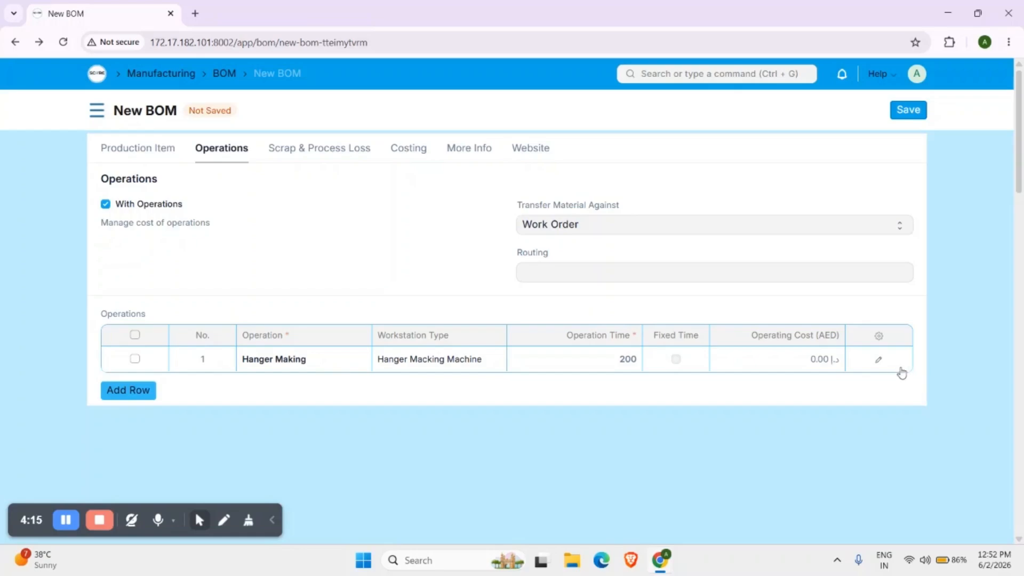
Edit the Hanger Making operation row's cost details to give an operating cost of 100 AED.
left_click(879, 361)
left_click(251, 336)
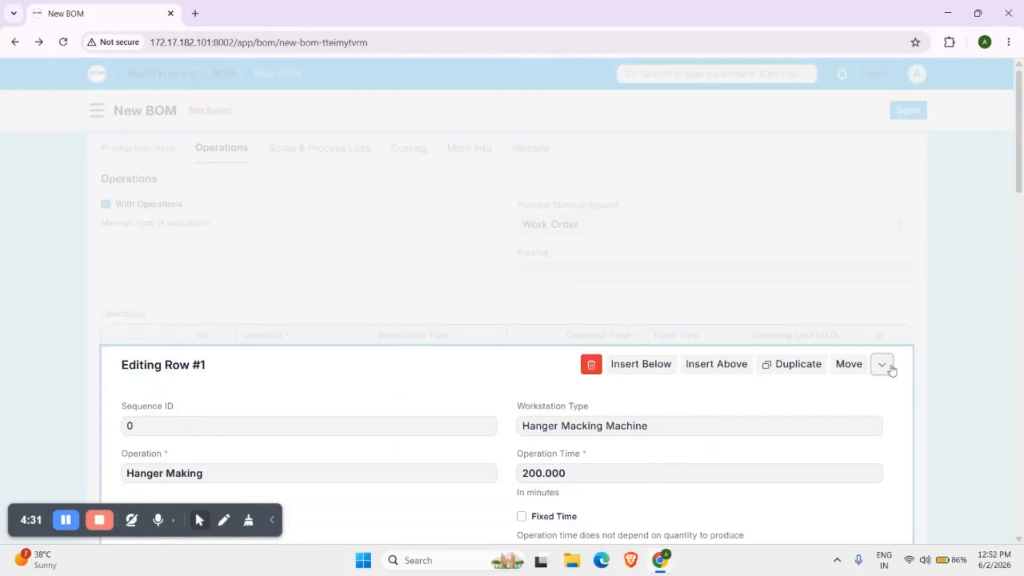
left_click(887, 365)
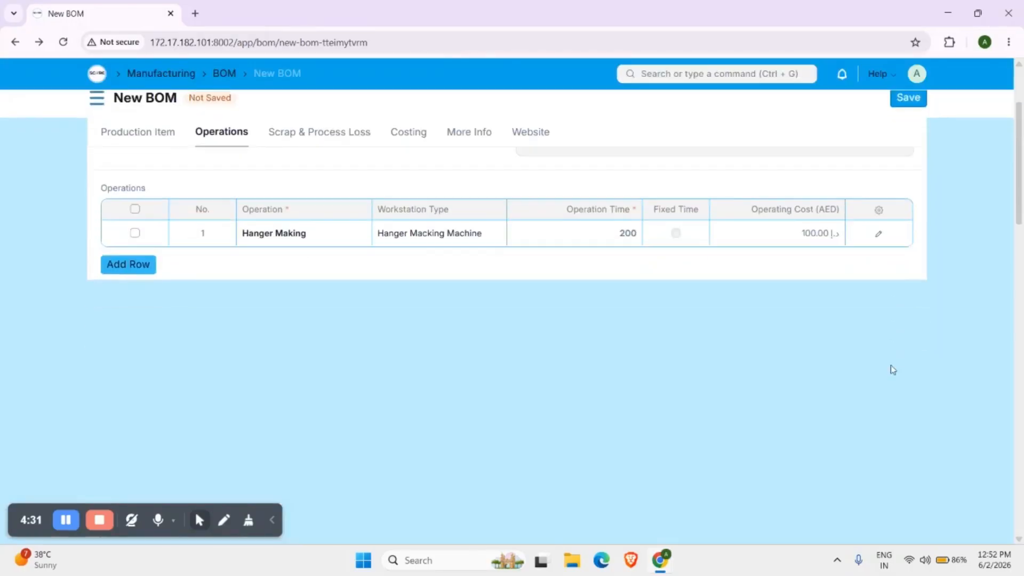
Review the Hanger BOM's costing and production item details, and save and permanently submit the BOM.
scroll(558, 263, "up", 3)
left_click(414, 153)
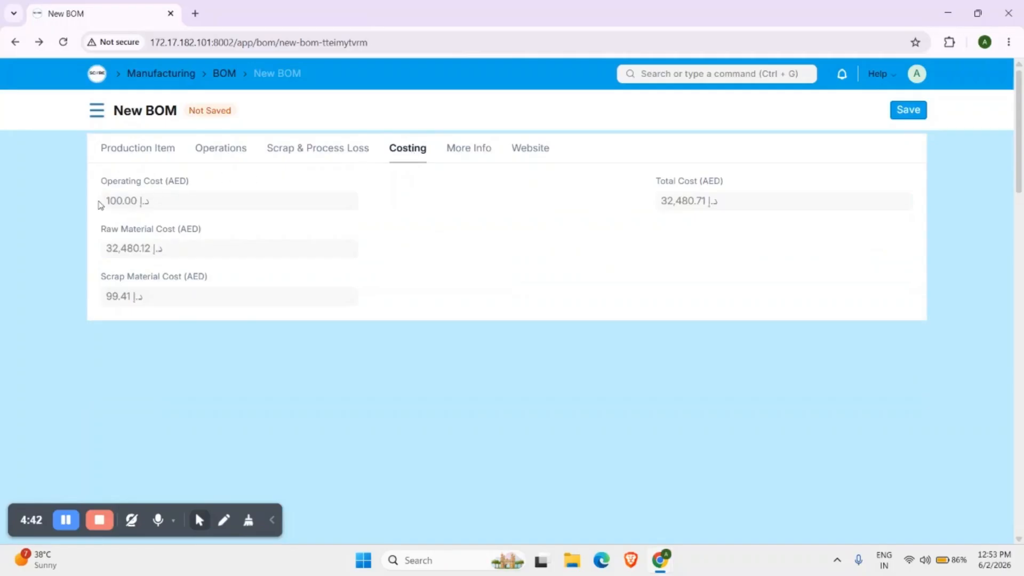
left_click(132, 154)
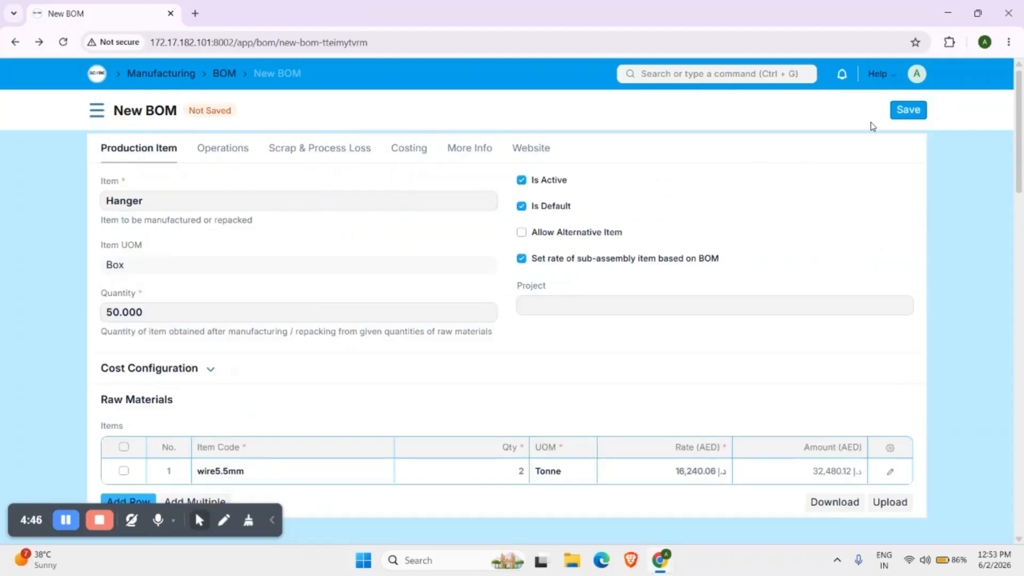
left_click(913, 110)
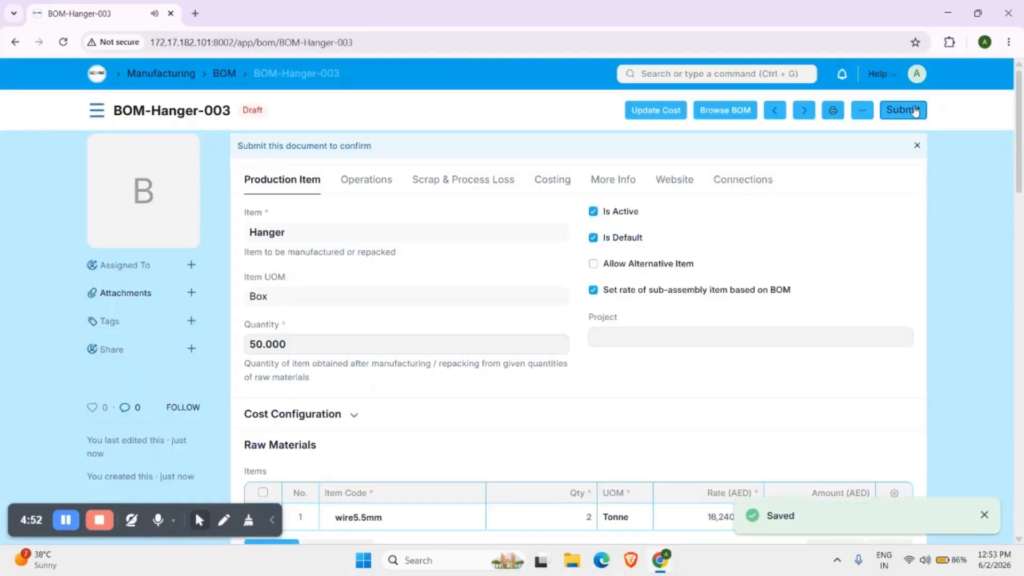
left_click(912, 110)
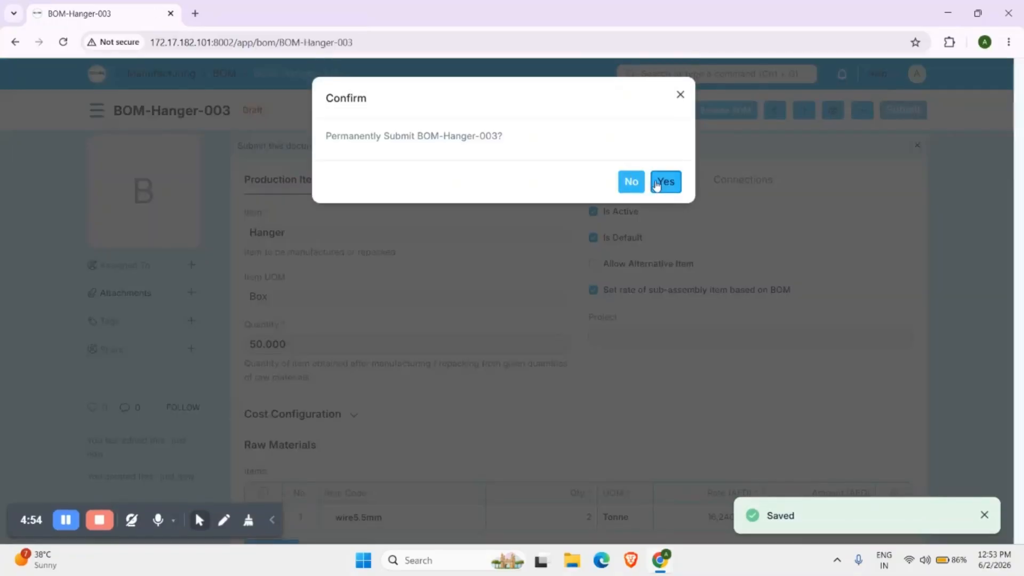
left_click(663, 181)
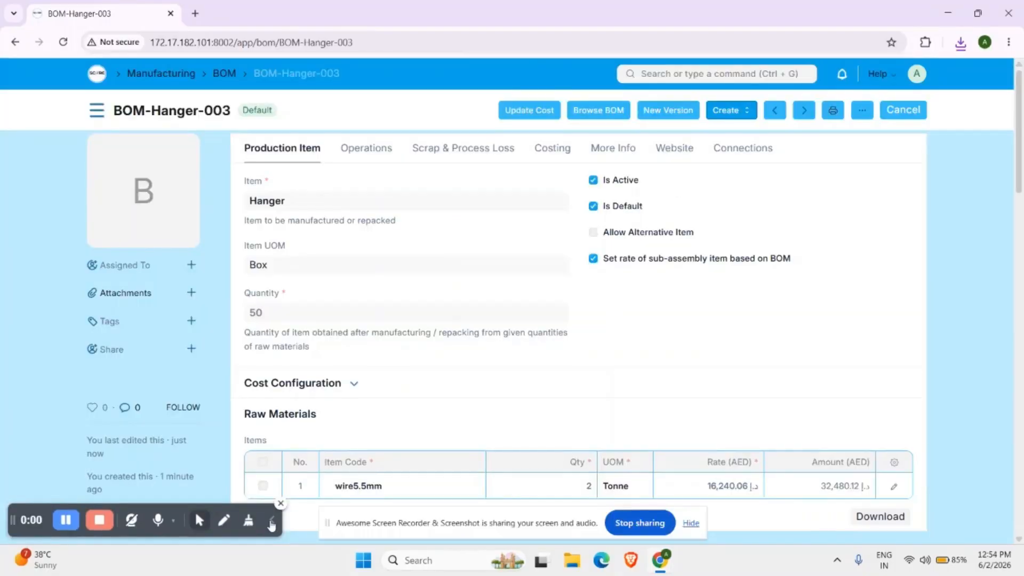
Examine which documents can be created from the submitted Hanger BOM and from the existing Hanger production plan.
left_click(271, 524)
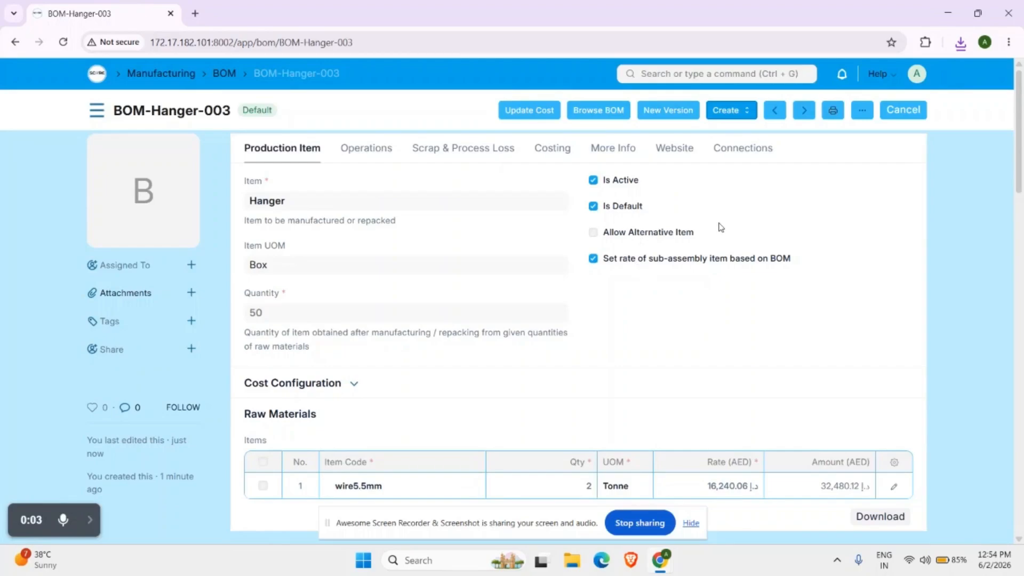
left_click(732, 109)
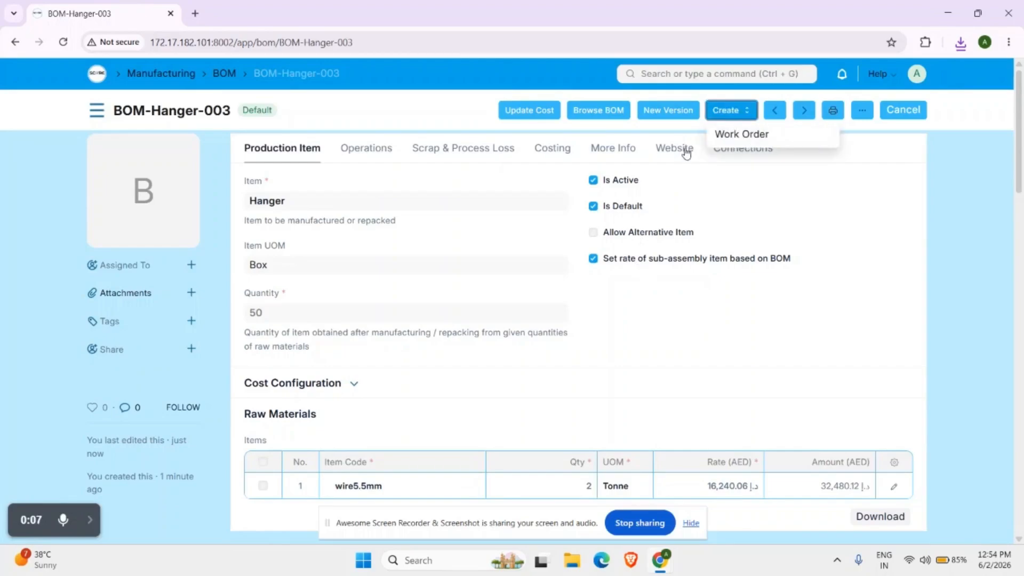
left_click(729, 192)
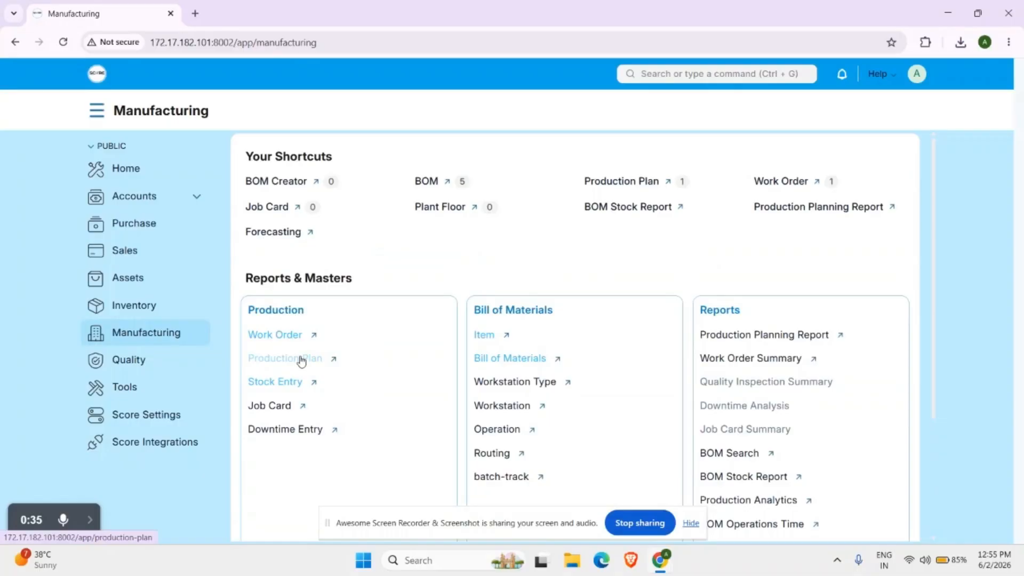
left_click(302, 359)
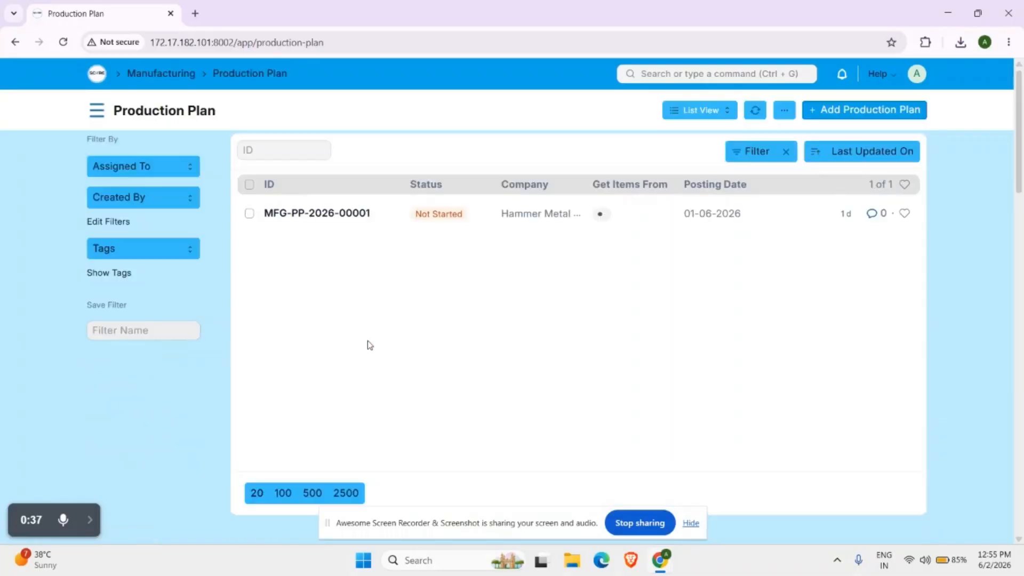
left_click(344, 216)
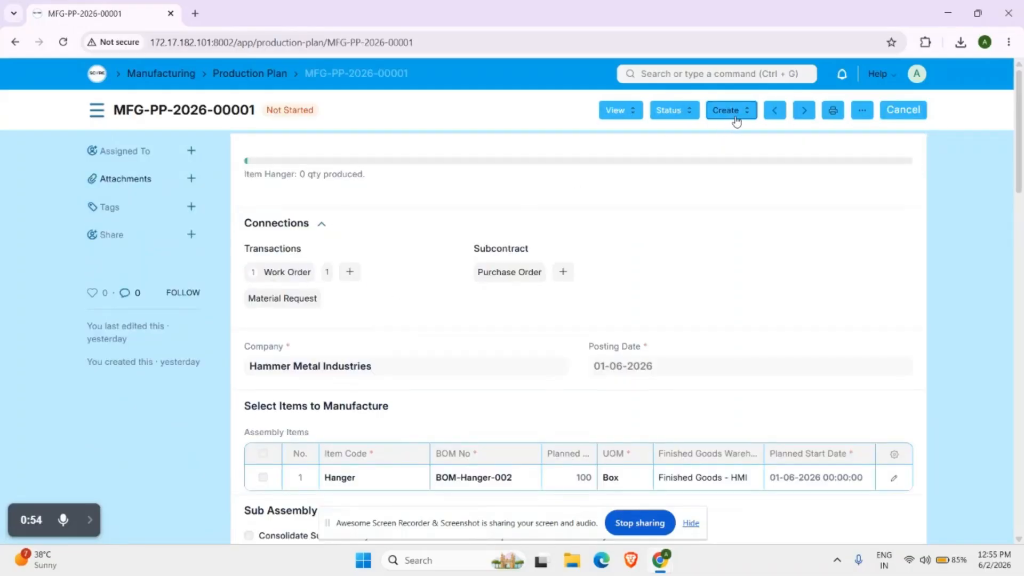
left_click(735, 112)
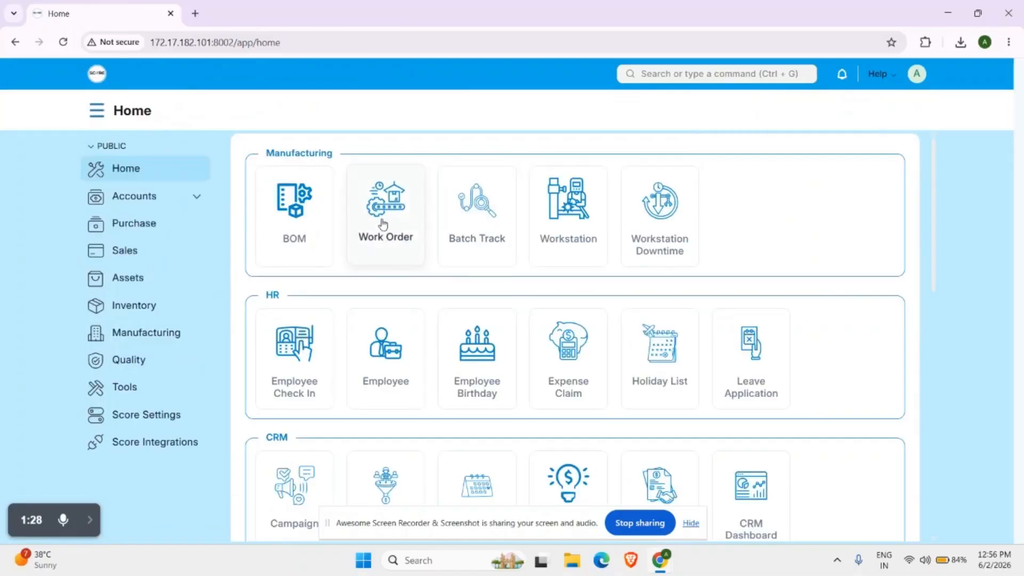
Open BOM-Hanger-003 from the BOM list and look over its production item details.
left_click(324, 228)
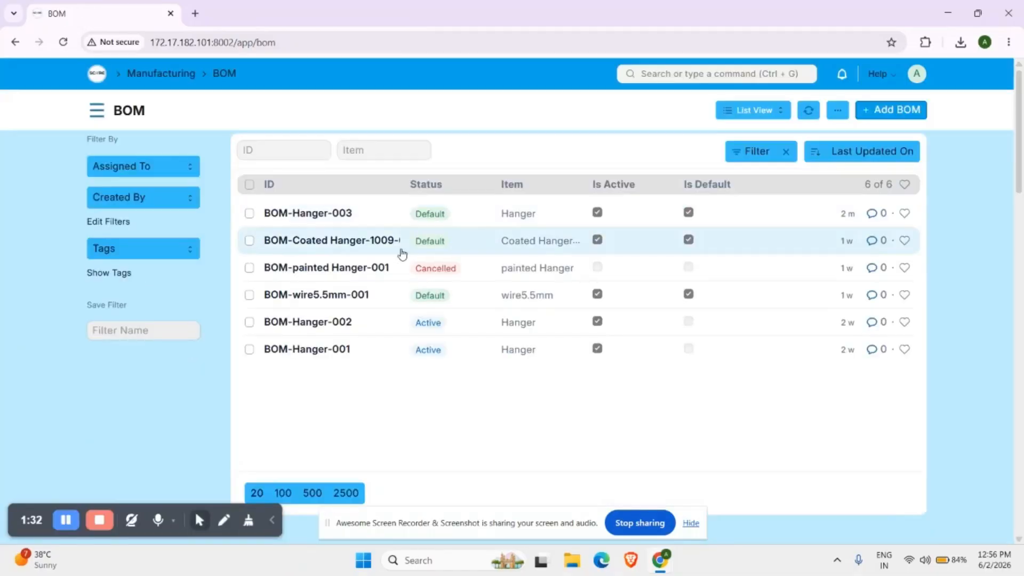
left_click(319, 214)
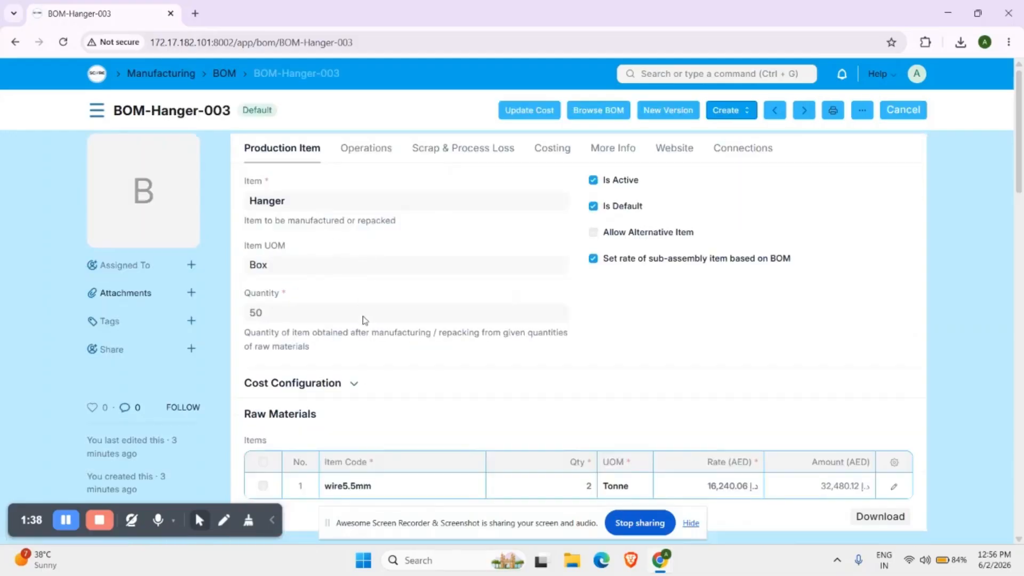
scroll(363, 320, "down", 1)
scroll(365, 321, "up", 1)
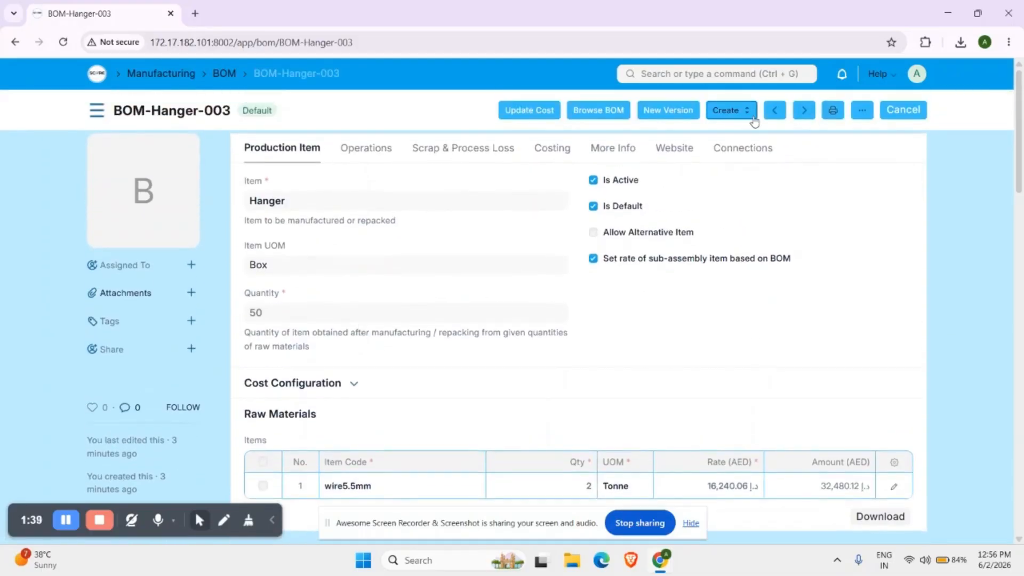
Create a work order from the BOM with a quantity to manufacture of 50 and the multi-level BOM option disabled.
left_click(740, 116)
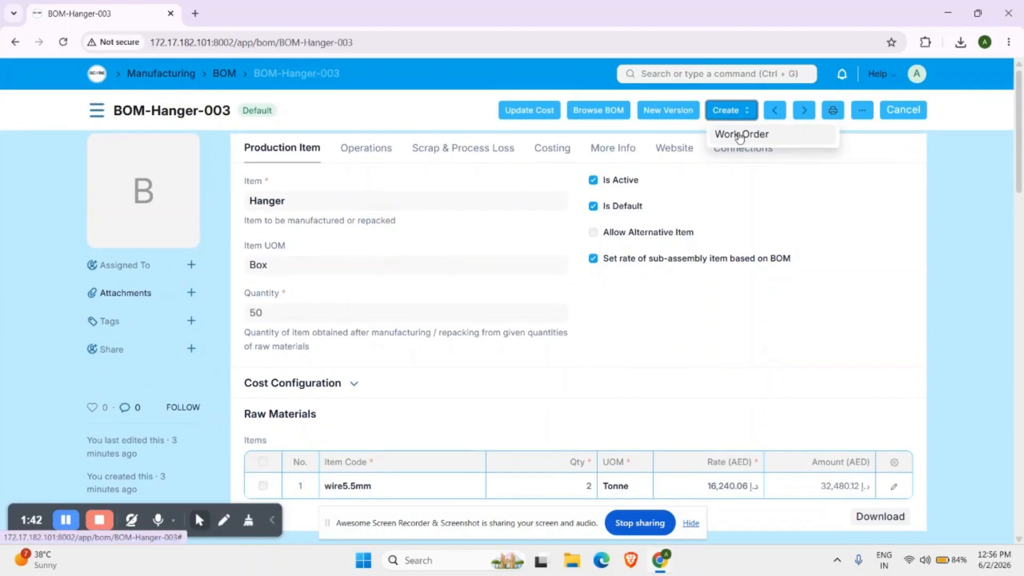
left_click(740, 134)
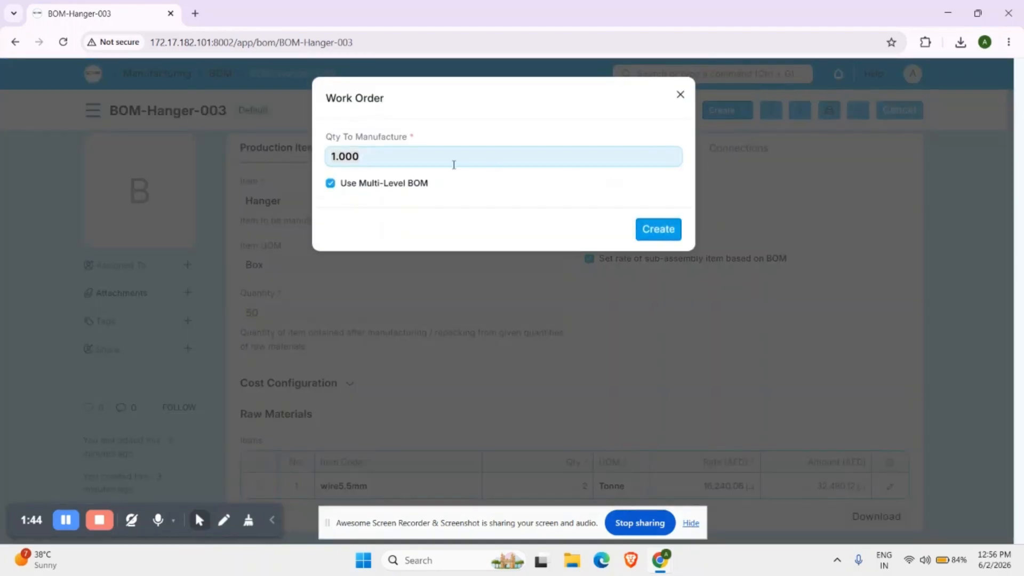
left_click(368, 158)
key("BackSpace")
key("BackSpace")
key("BackSpace")
left_click(330, 183)
type("50")
left_click(649, 229)
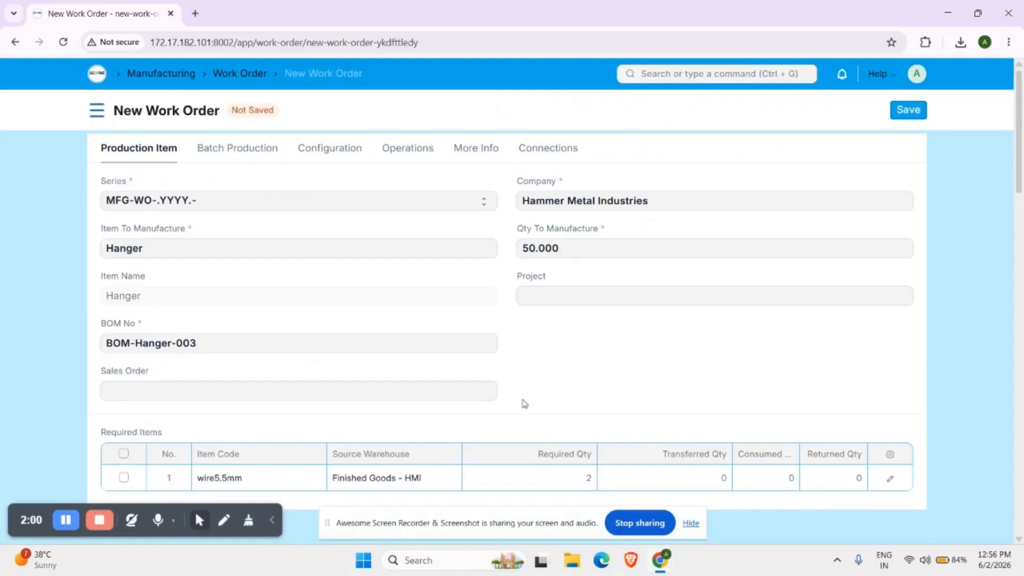
Review the new work order's required items and its batch production details.
scroll(526, 404, "down", 1)
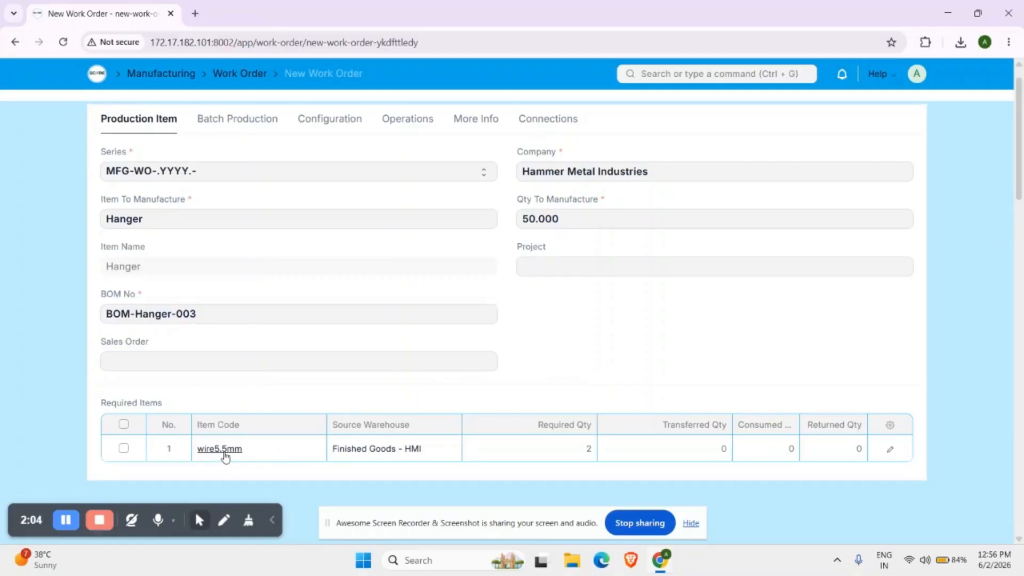
left_click(239, 454)
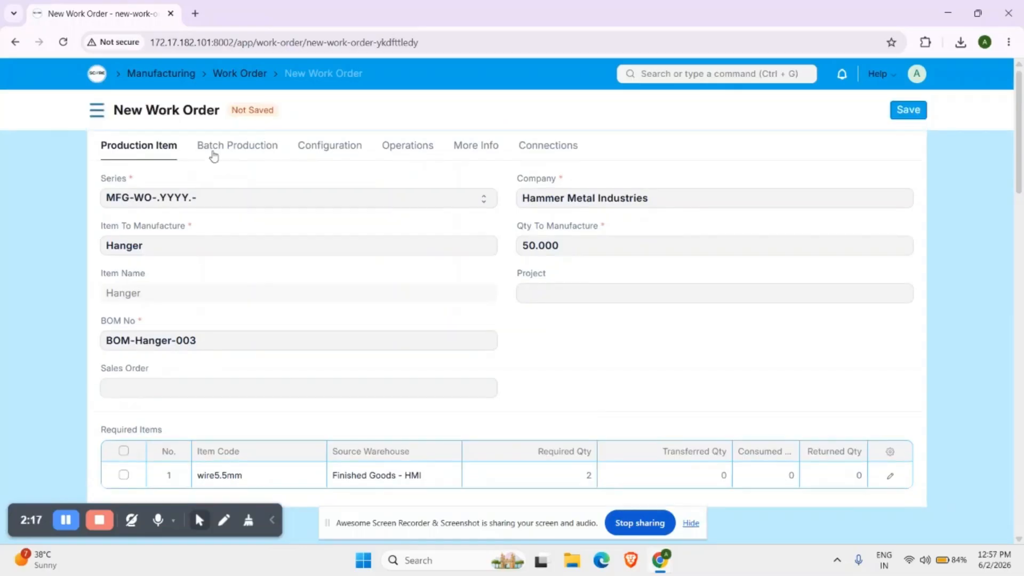
left_click(216, 148)
Configure the work order's warehouses: target Finished Goods - HMI, work-in-progress Work In Progress - HMI, and scrap Scrap - HMI.
left_click(326, 145)
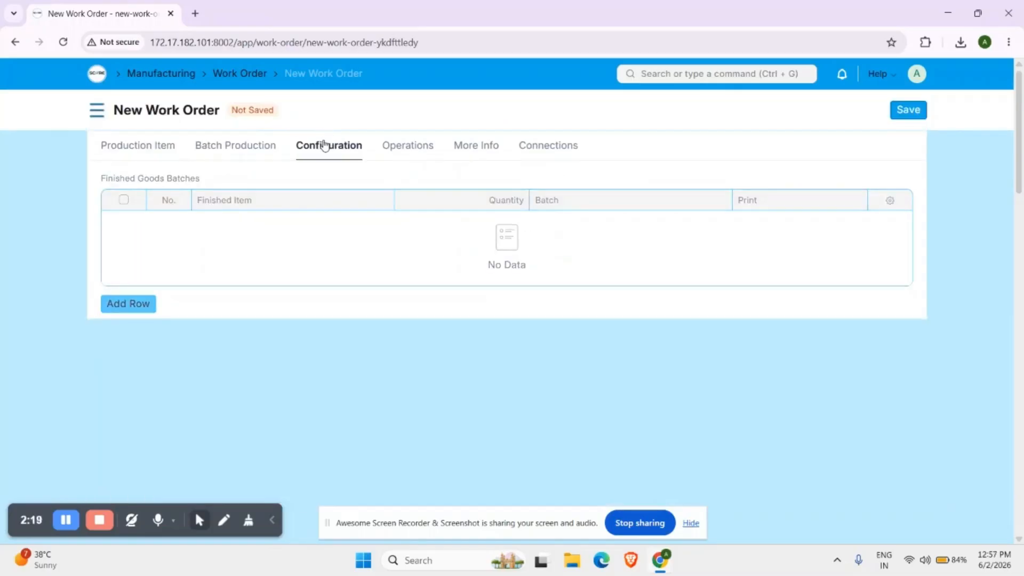
left_click(576, 302)
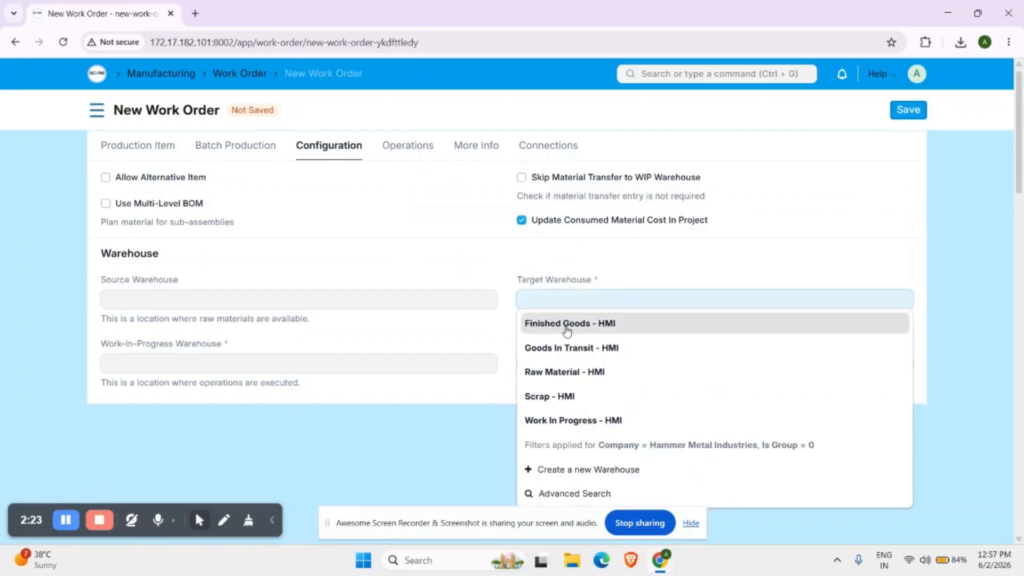
left_click(568, 328)
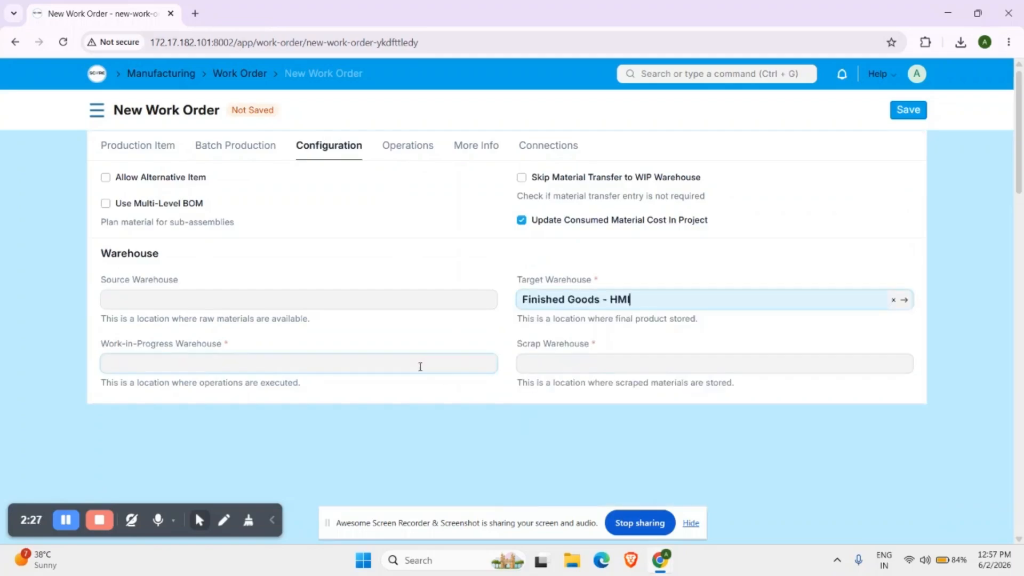
left_click(418, 366)
scroll(192, 411, "down", 2)
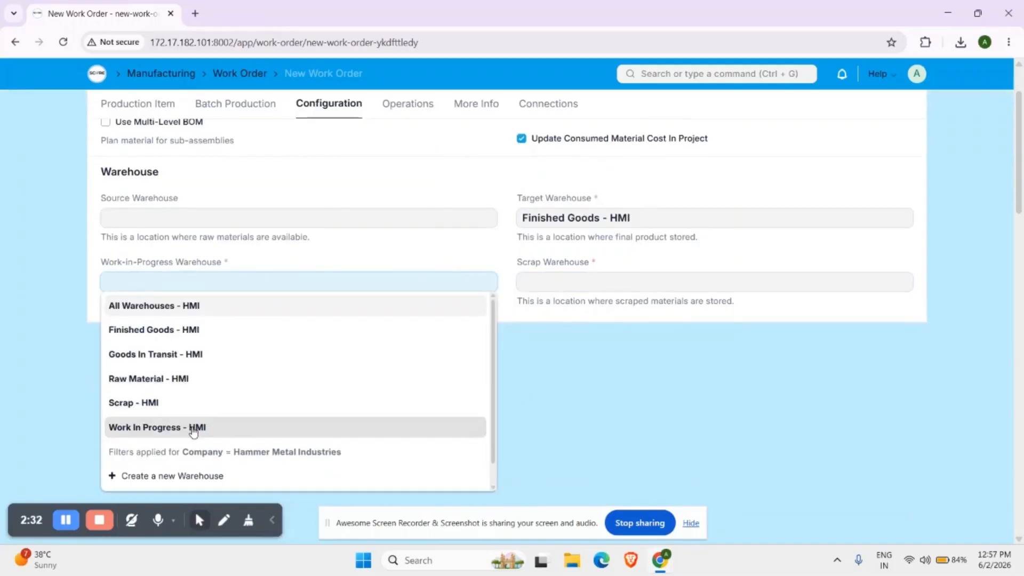
left_click(195, 426)
left_click(564, 287)
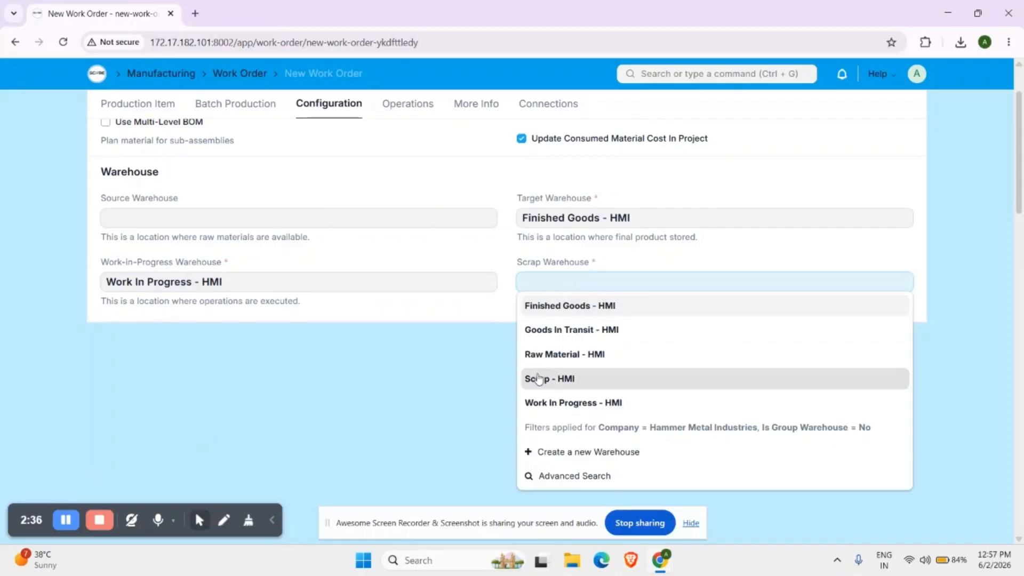
left_click(539, 378)
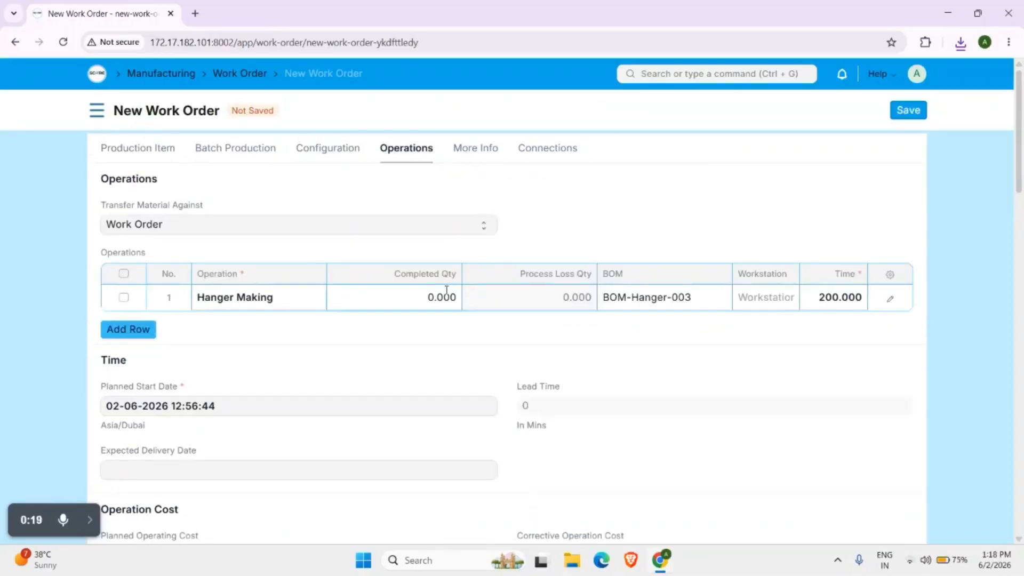
Set the Hanger Making operation's completed quantity to 50 and assign the workstation Hanger Making Machine-001.
left_click(447, 291)
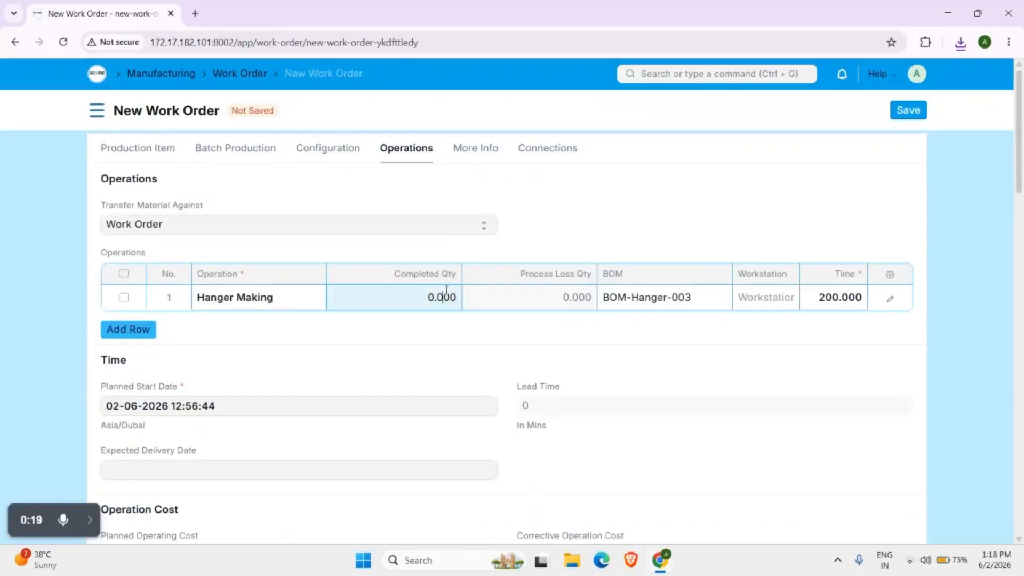
key("BackSpace")
key("BackSpace")
key("BackSpace")
key("BackSpace")
key("BackSpace")
key("BackSpace")
key("BackSpace")
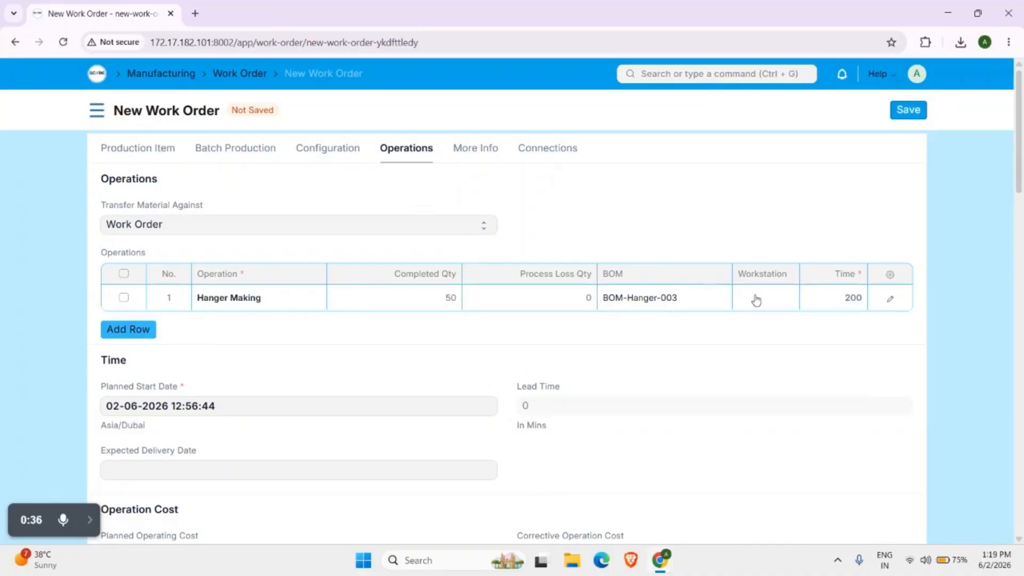
left_click(756, 299)
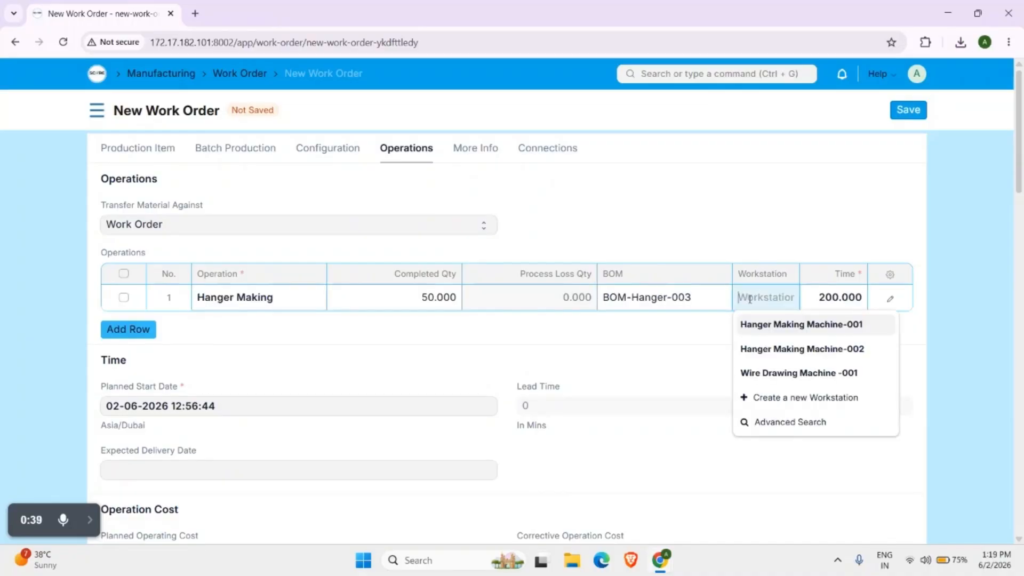
left_click(771, 326)
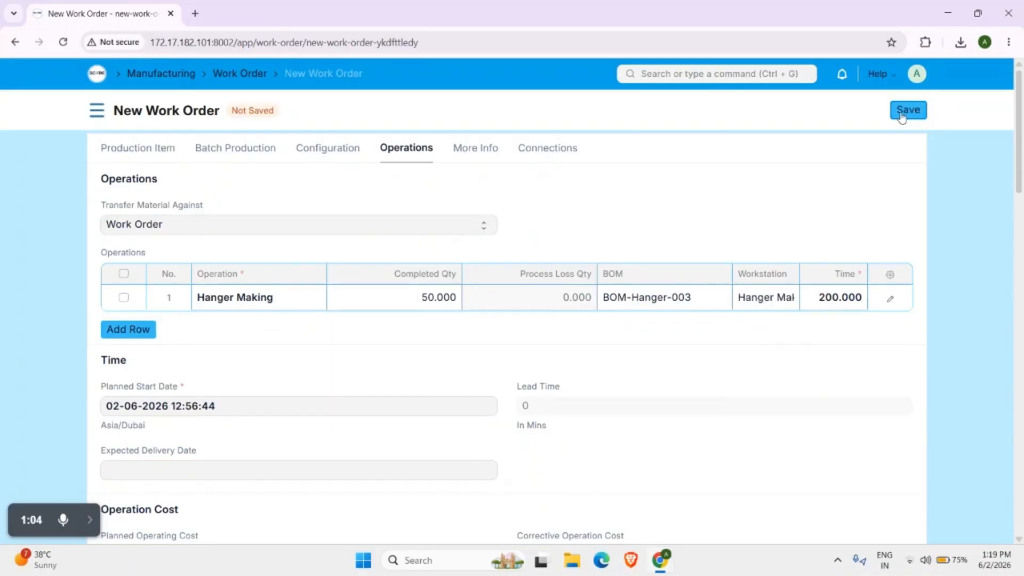
Save the Hanger work order and permanently submit it.
left_click(903, 113)
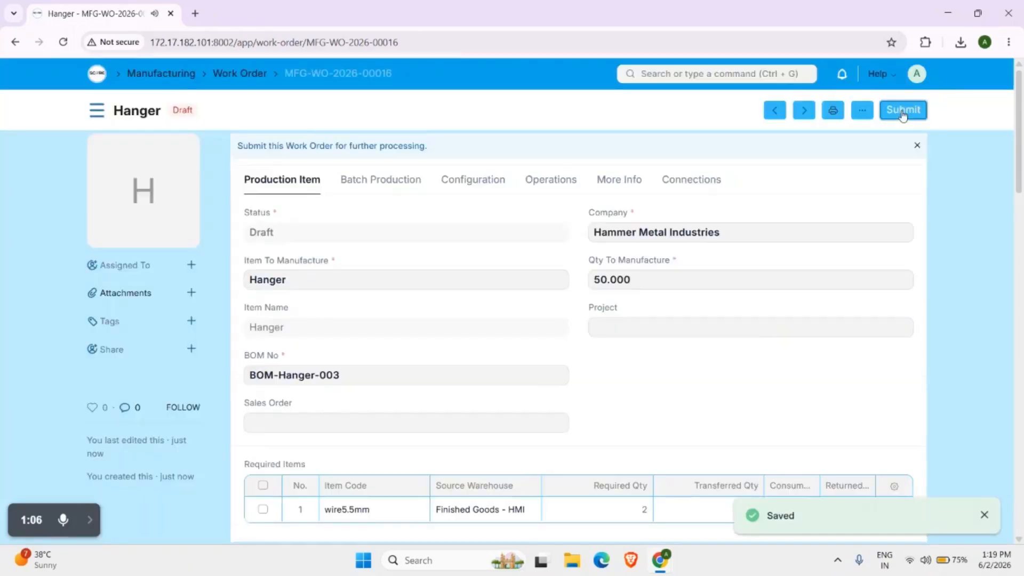
left_click(903, 112)
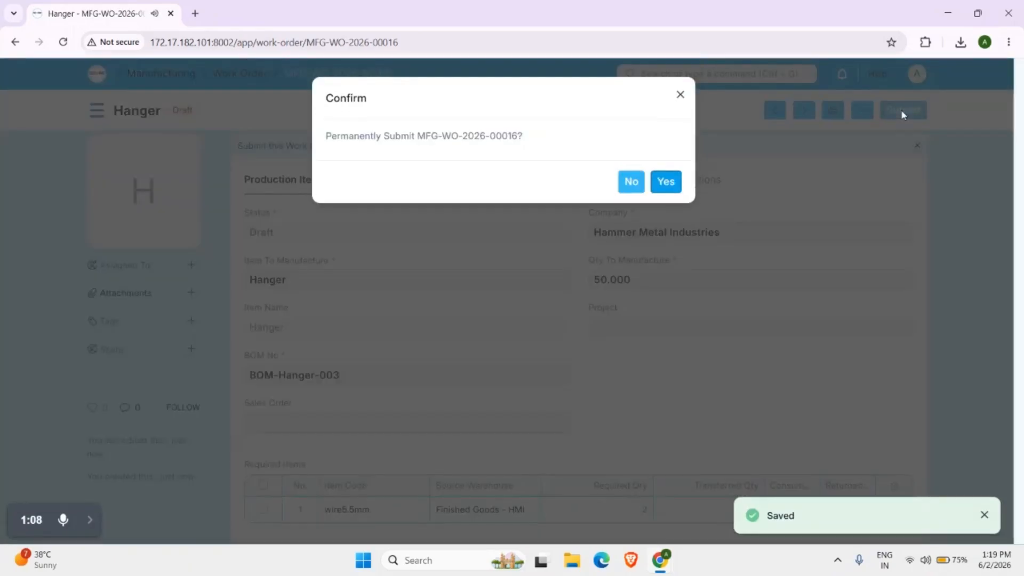
left_click(667, 180)
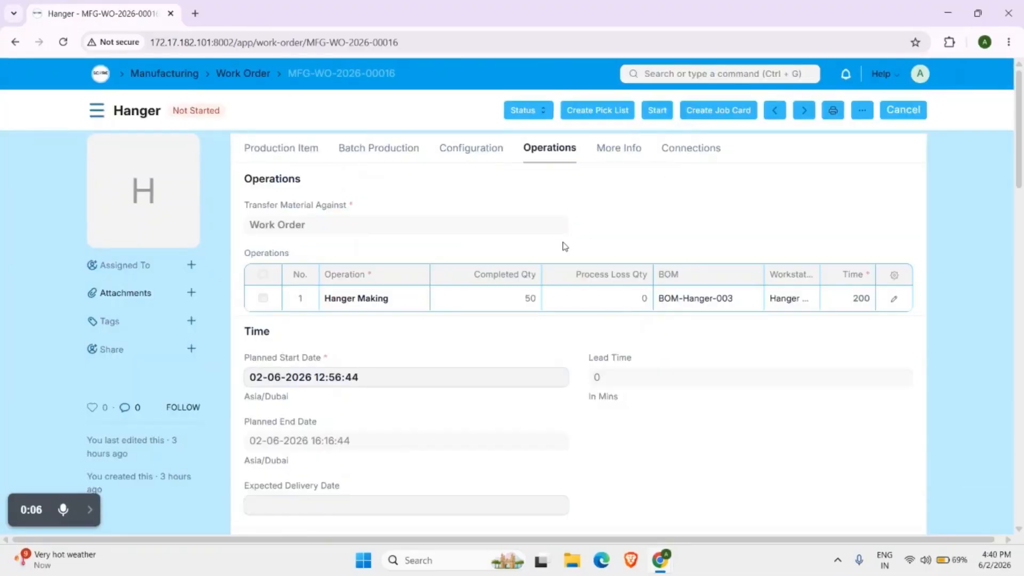
Start the work order and create a material transfer for manufacture stock entry for a quantity of 50.
left_click(657, 111)
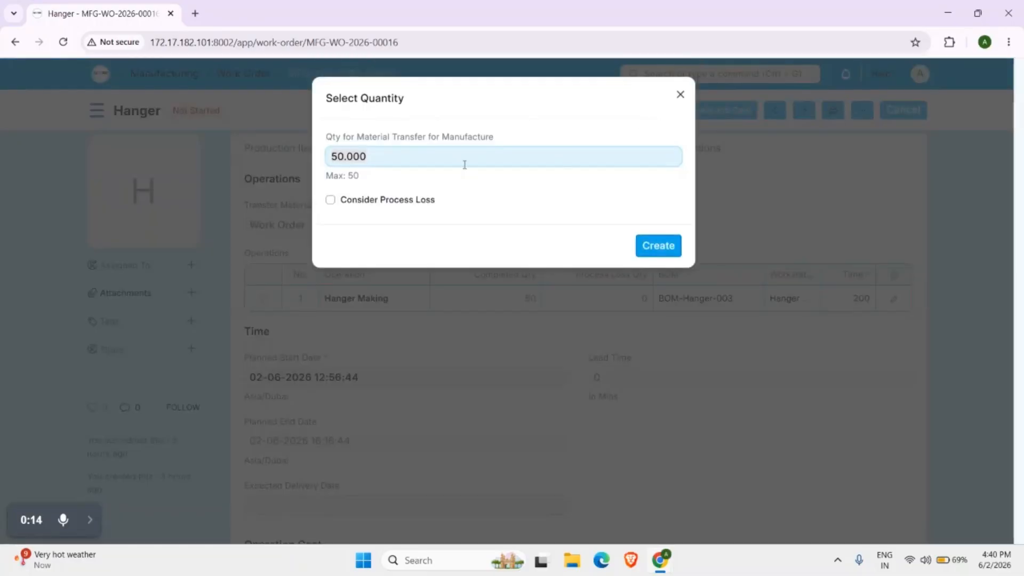
left_click(465, 165)
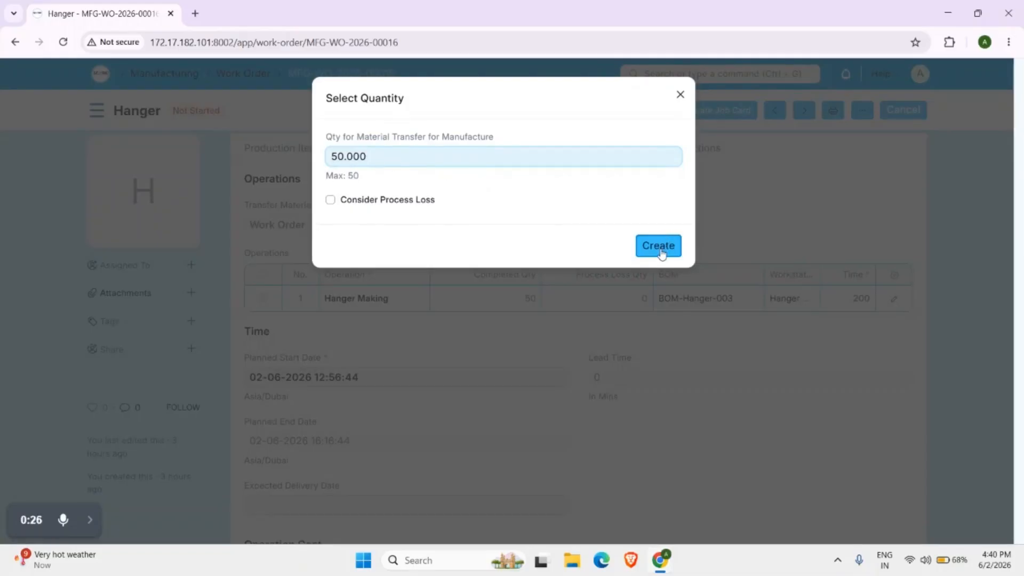
left_click(660, 248)
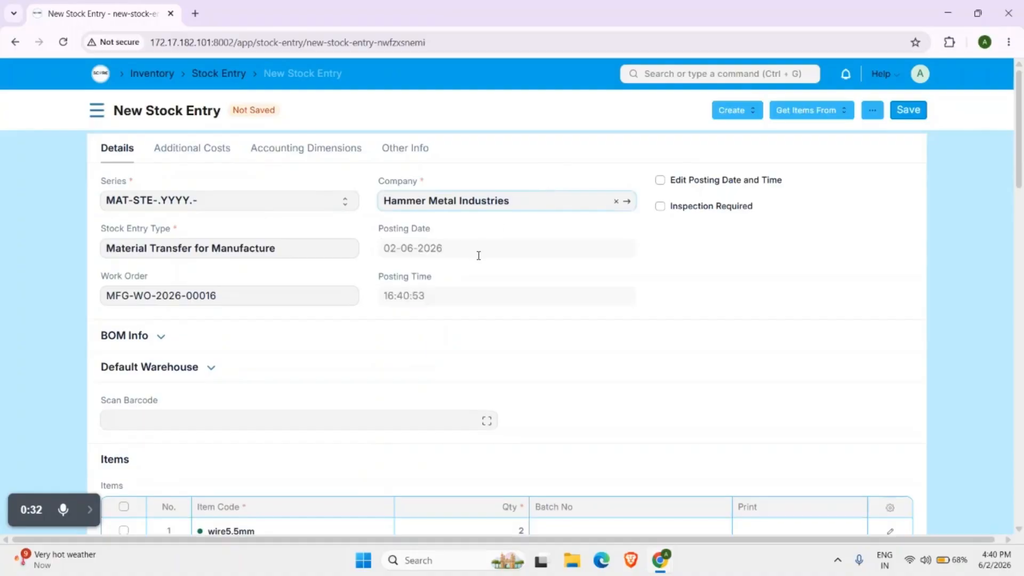
Review the new stock entry's item row and open the item list in a separate browser tab.
scroll(525, 368, "down", 3)
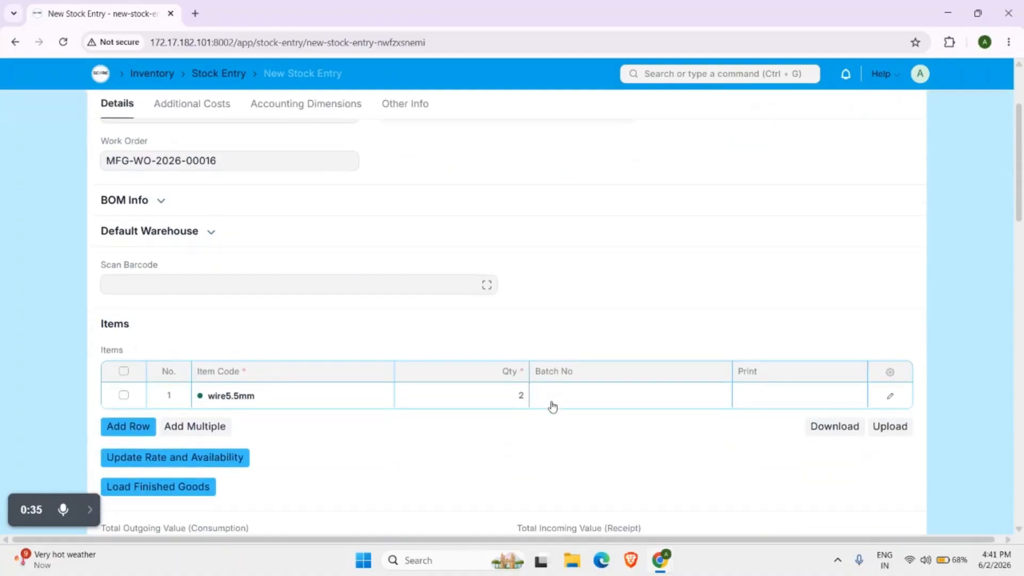
scroll(476, 432, "up", 3)
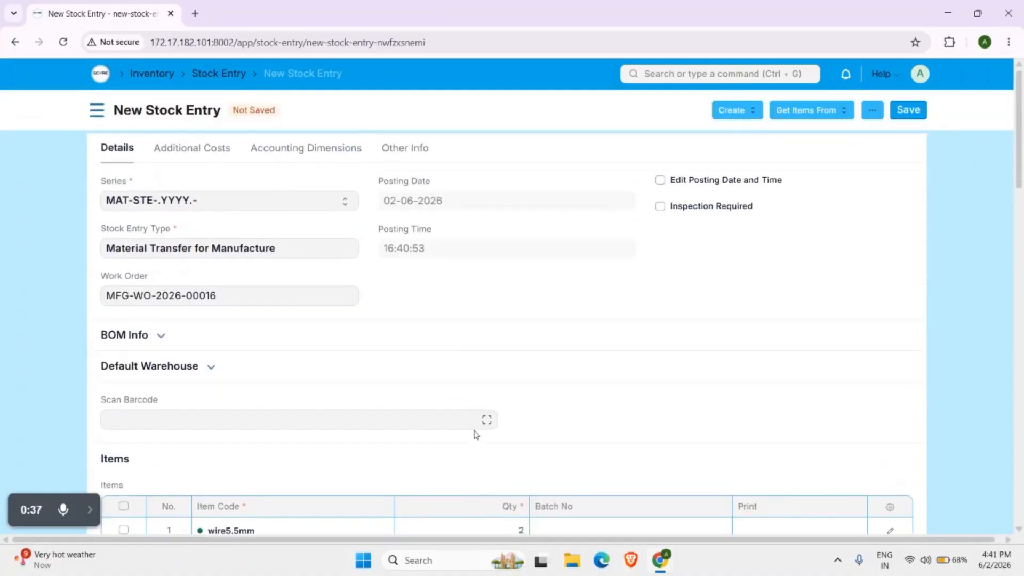
scroll(476, 435, "up", 1)
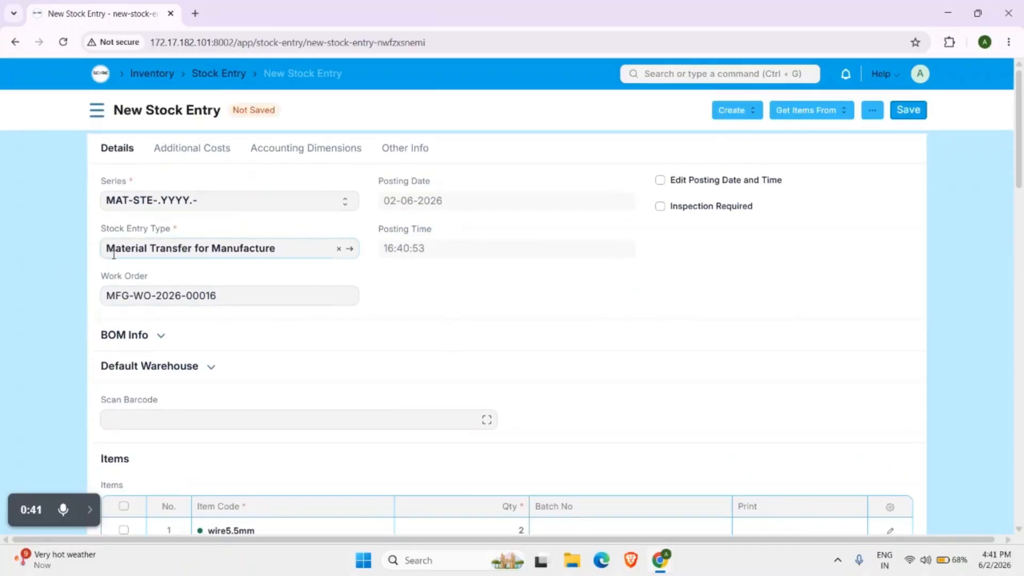
middle_click(105, 79)
left_click(279, 12)
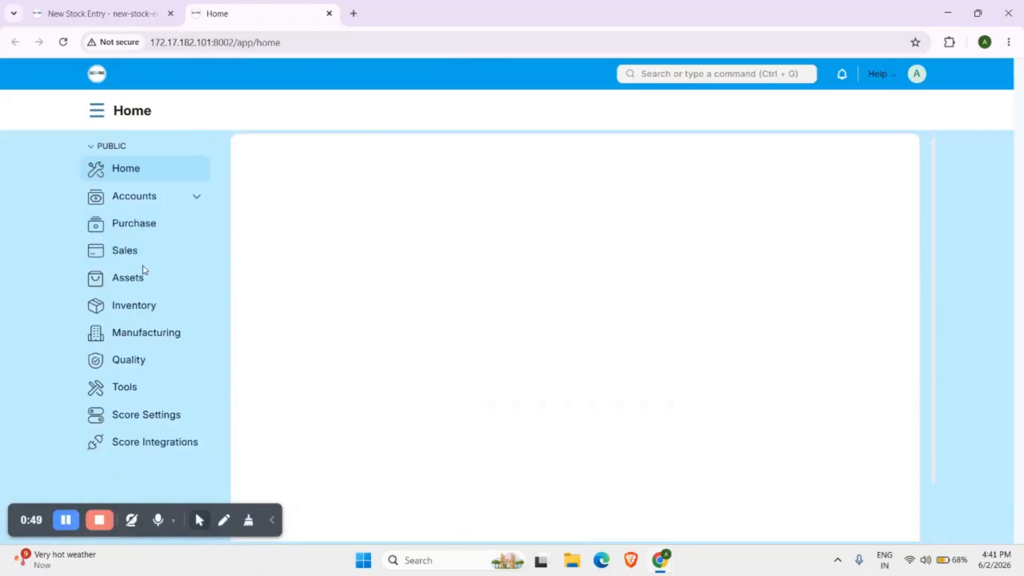
scroll(534, 283, "down", 2)
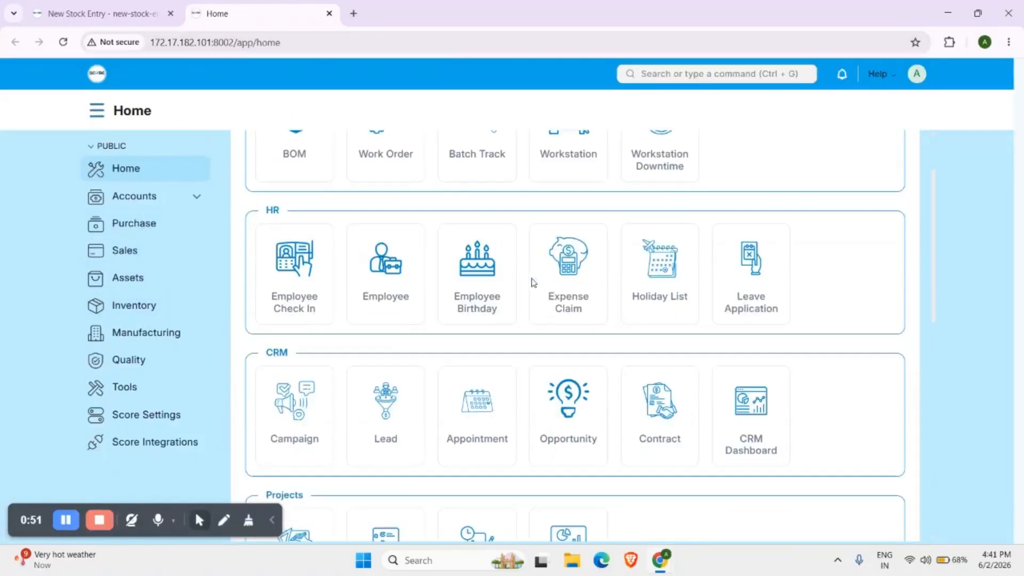
scroll(533, 283, "down", 10)
left_click(668, 432)
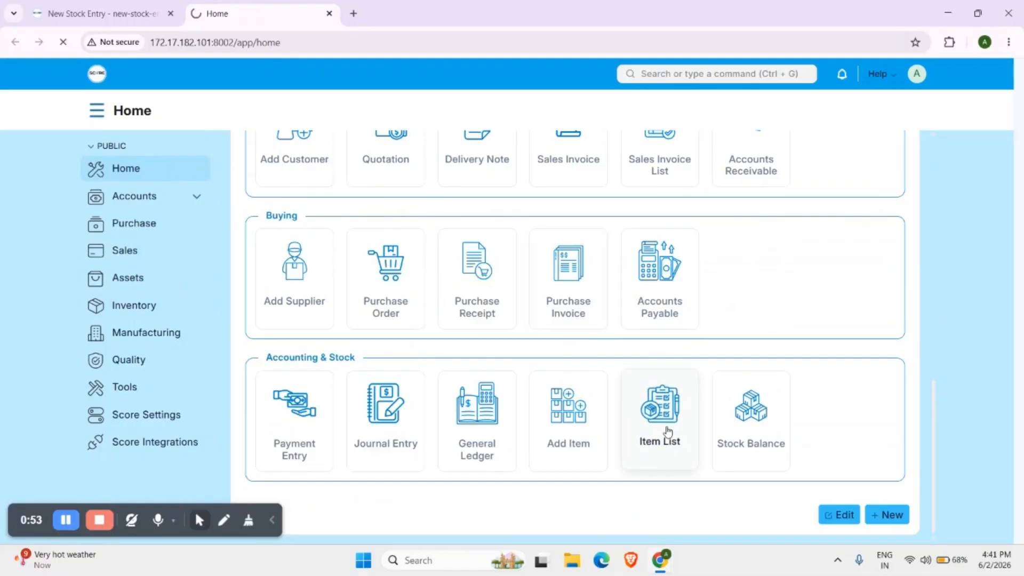
Return to the new stock entry and check the wire5.5mm row's quantity and batch number.
left_click(53, 12)
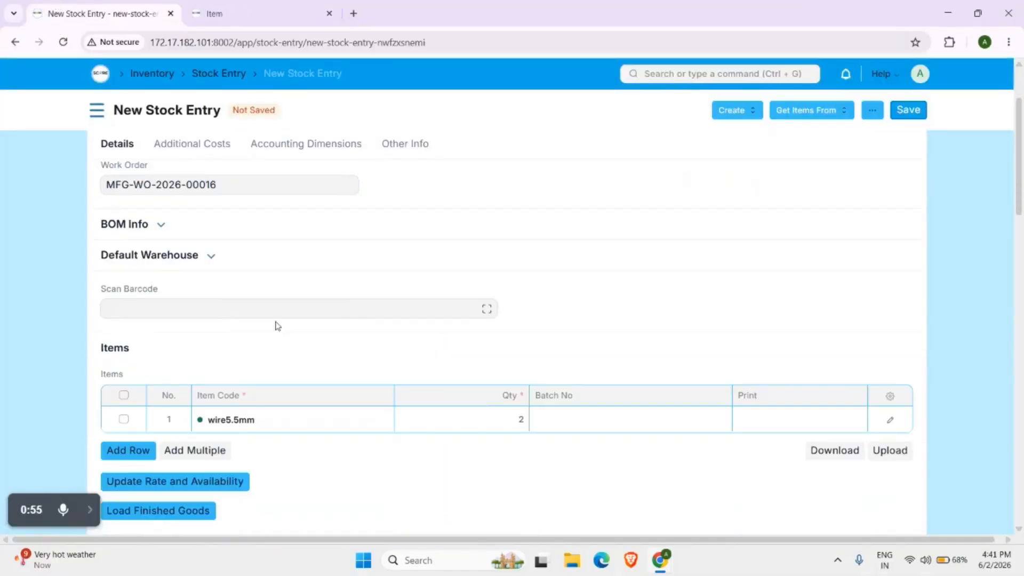
scroll(277, 325, "down", 3)
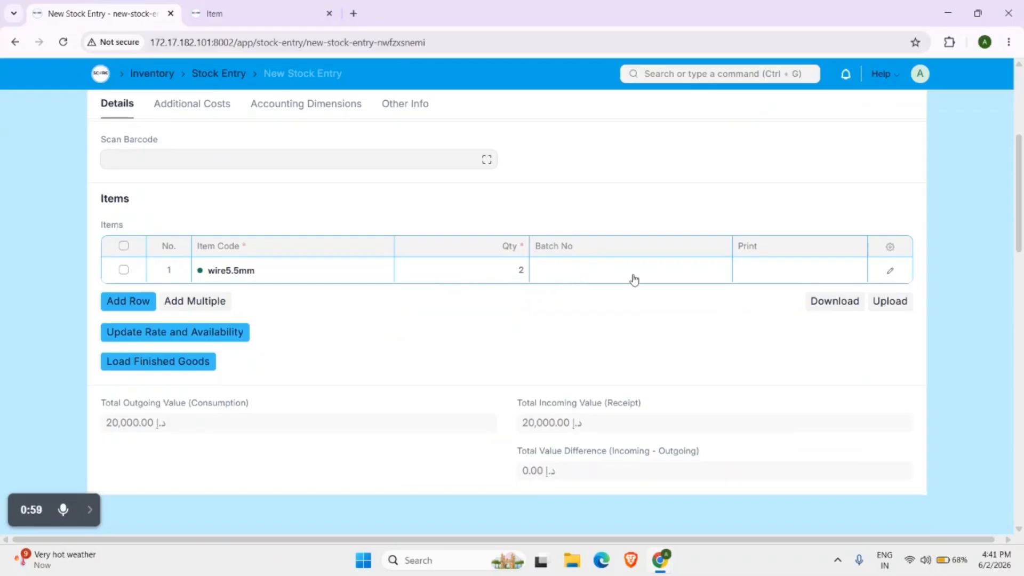
scroll(634, 279, "up", 3)
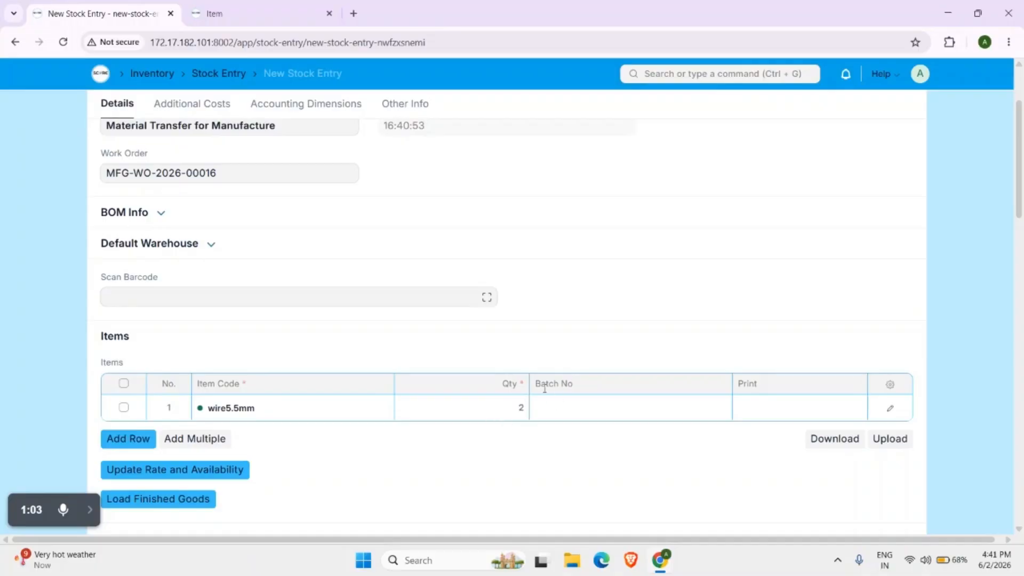
Open the wire5.5mm item from the item list and examine its stock levels per warehouse.
left_click(224, 5)
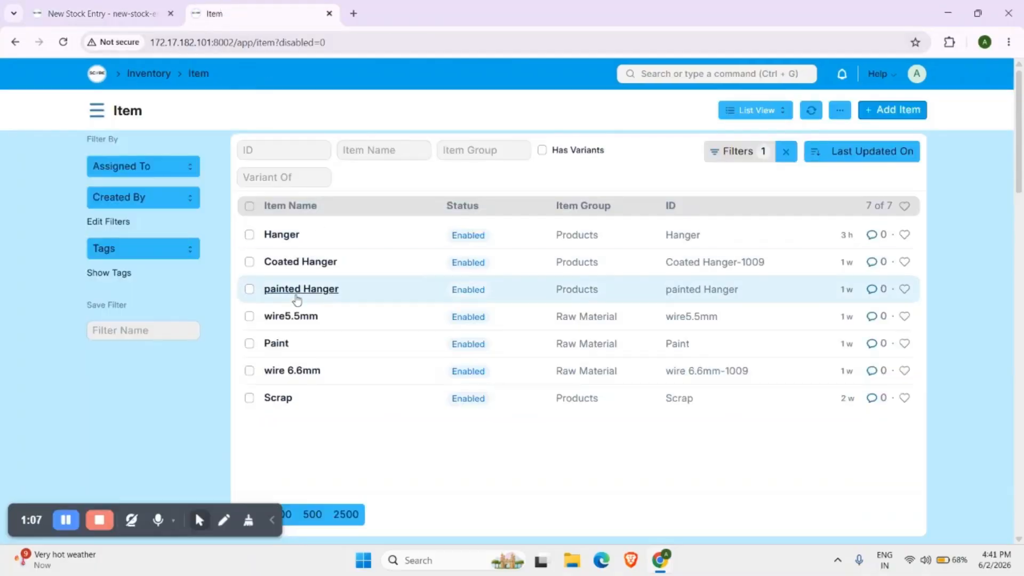
left_click(292, 315)
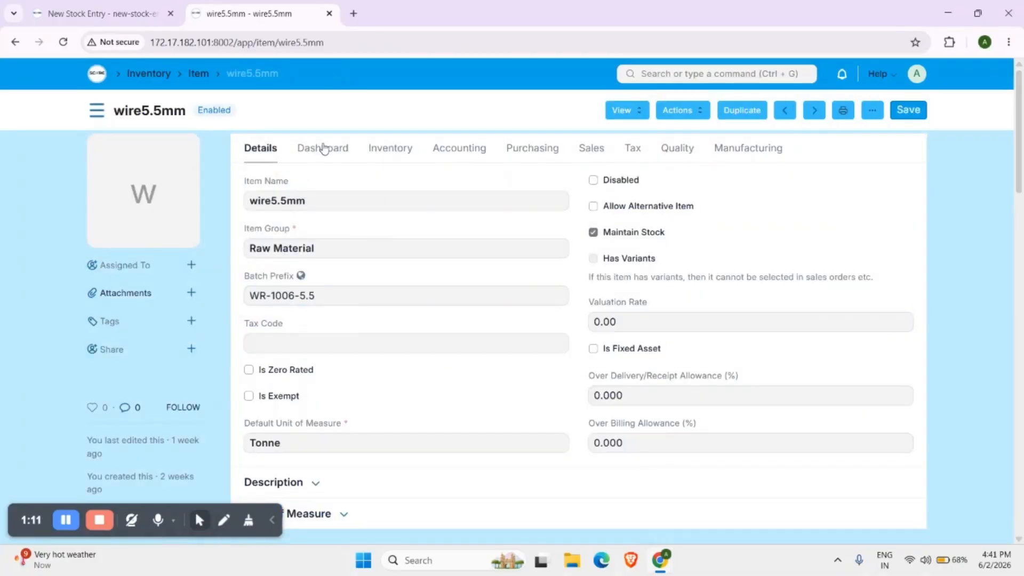
left_click(323, 147)
scroll(473, 305, "down", 8)
scroll(473, 306, "down", 3)
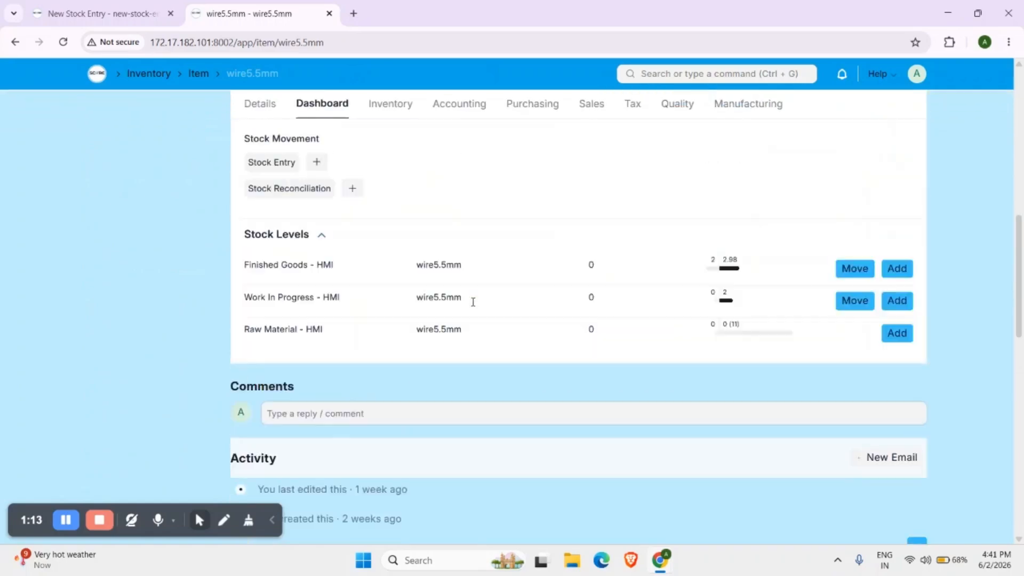
View the batches linked to wire5.5mm and open batch WR-1006-5.5-0523-005 to check which warehouse holds it.
scroll(473, 304, "up", 4)
left_click(726, 196)
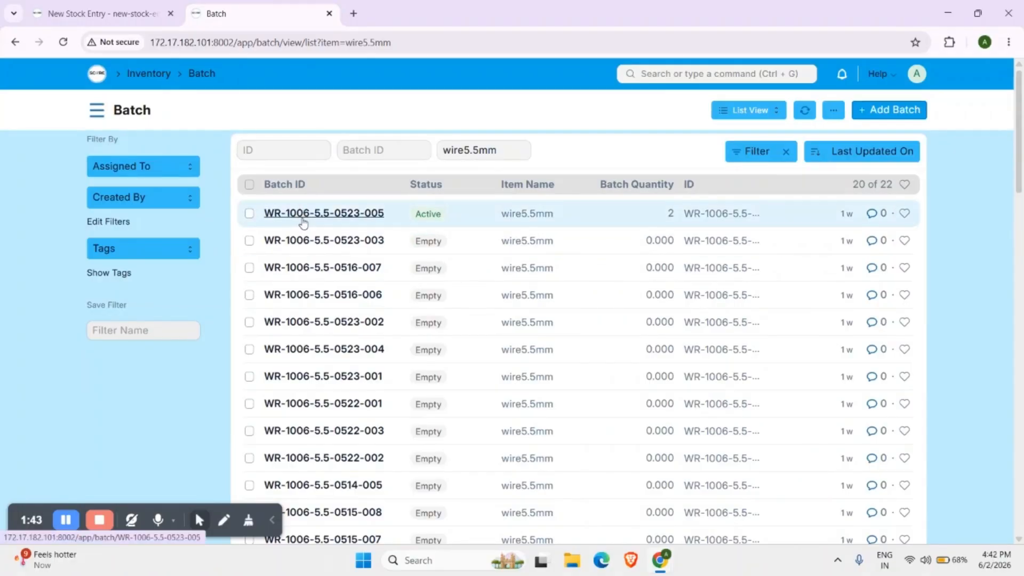
left_click(303, 218)
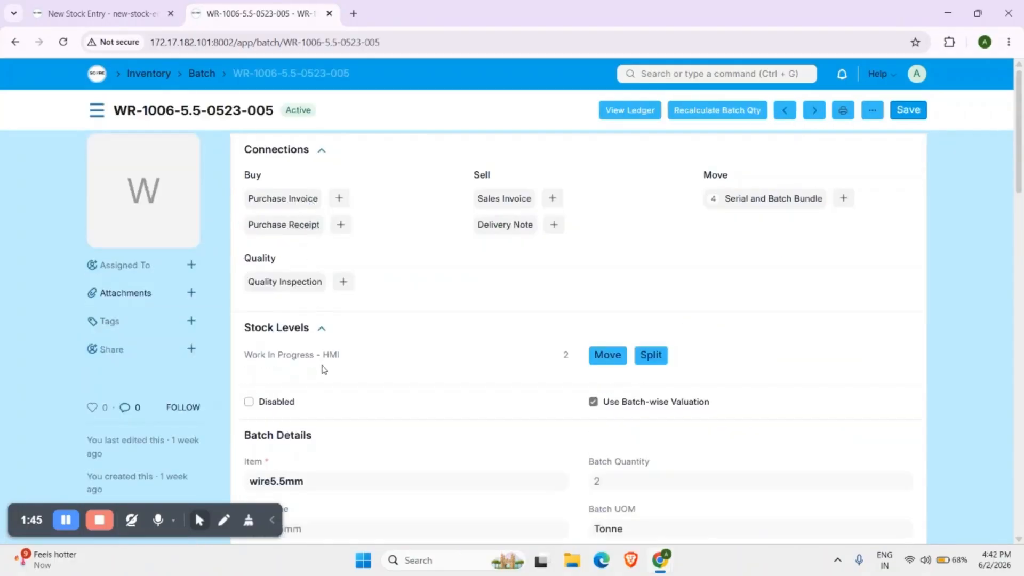
In the stock entry's wire5.5mm row, set the source warehouse to Work In Progress - HMI and the batch number to WR-1006-5.5-0523-005.
left_click(53, 7)
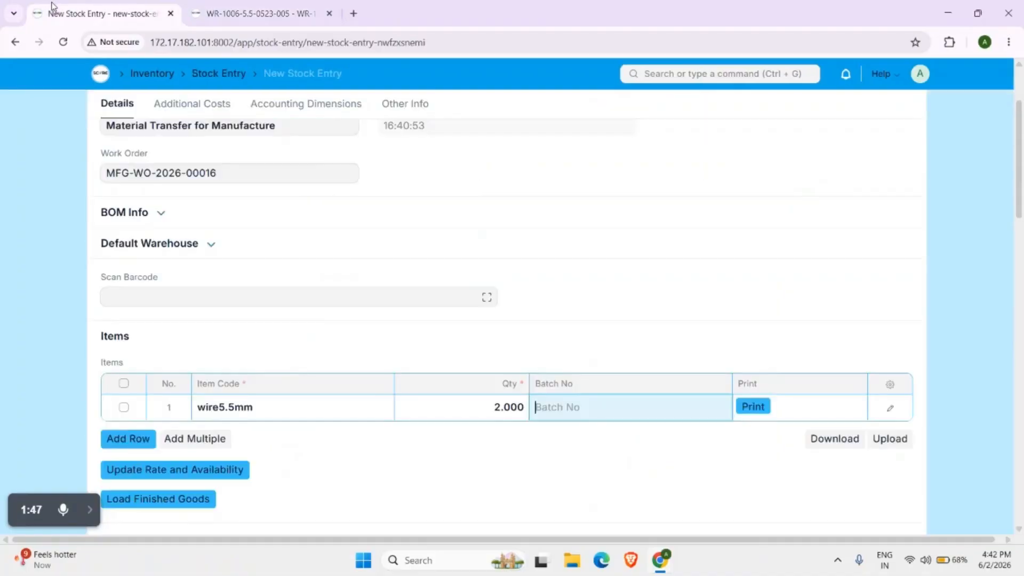
left_click(891, 410)
left_click(893, 411)
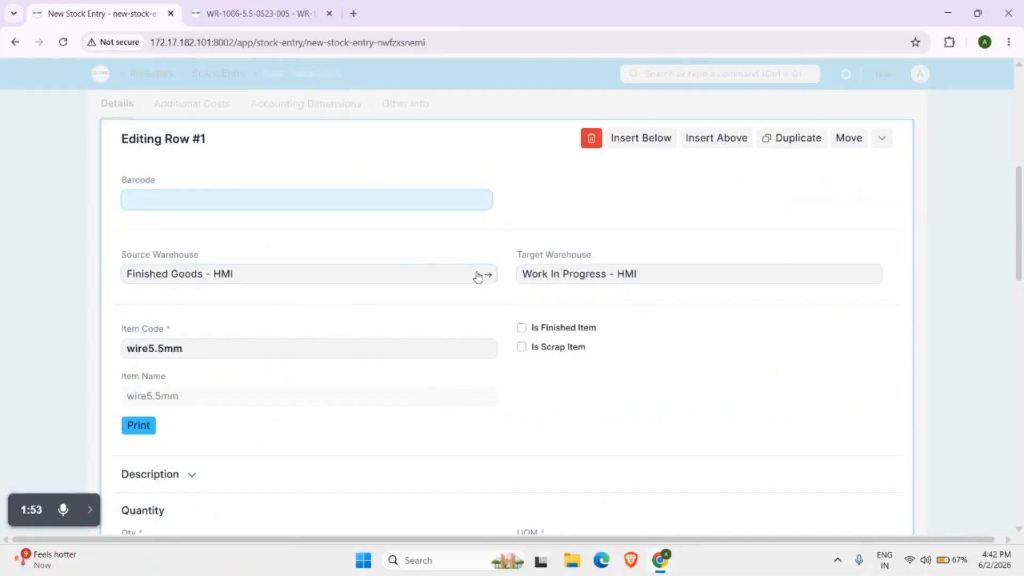
left_click(477, 273)
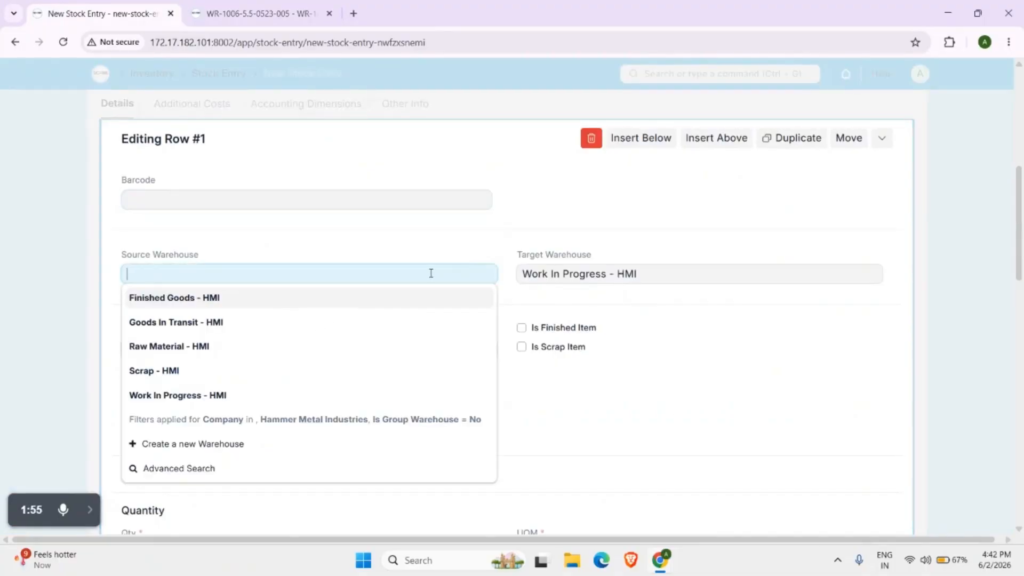
left_click(283, 397)
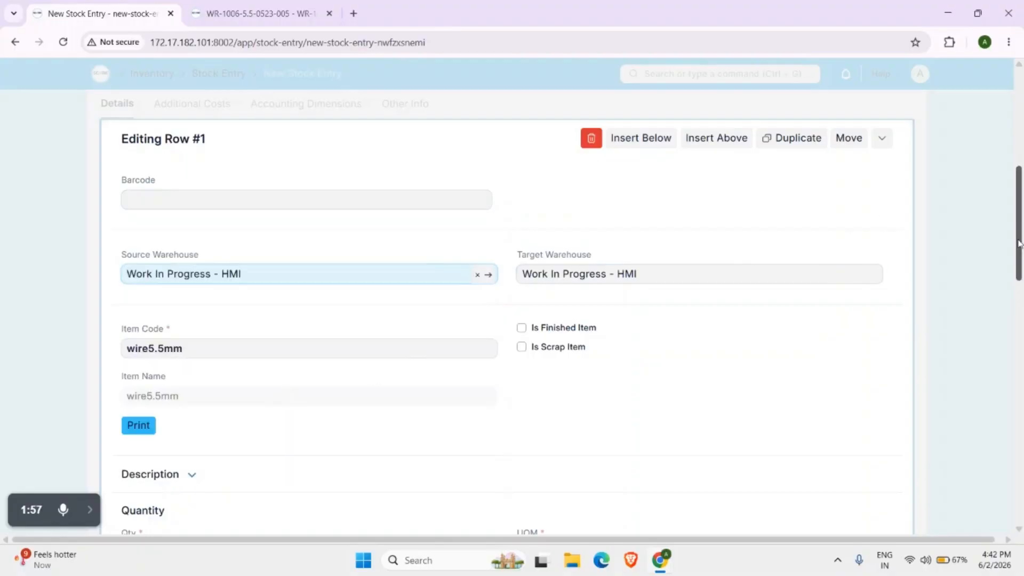
left_click(883, 138)
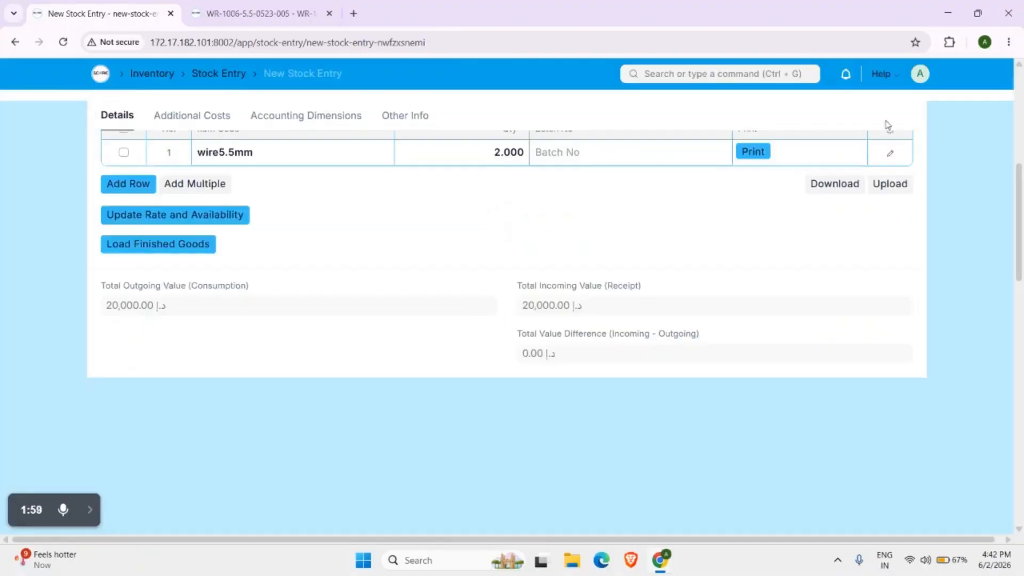
left_click(636, 296)
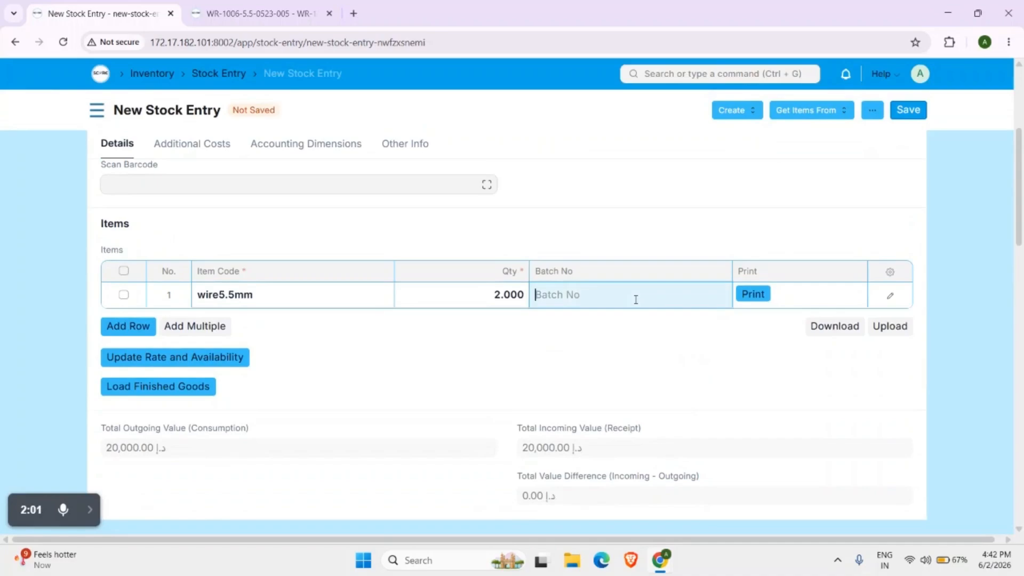
left_click(614, 323)
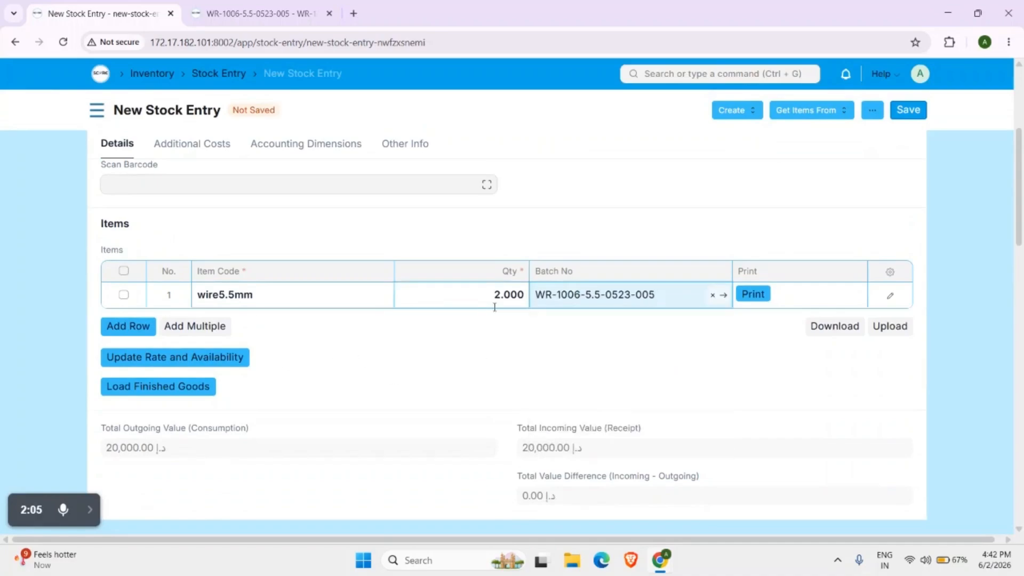
Save the material transfer for manufacture stock entry and permanently submit it.
scroll(554, 363, "up", 3)
scroll(556, 365, "up", 1)
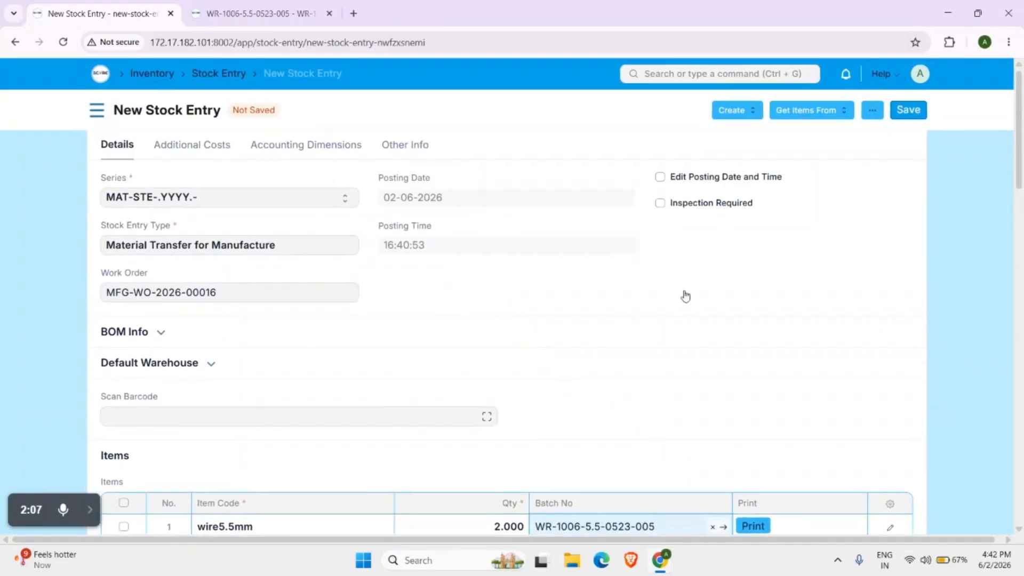
left_click(905, 112)
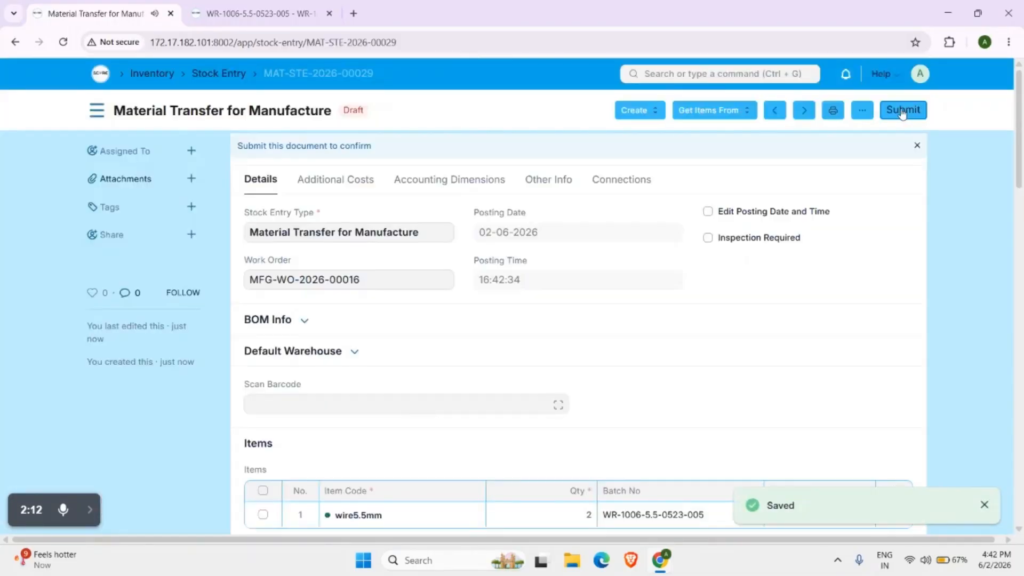
left_click(901, 112)
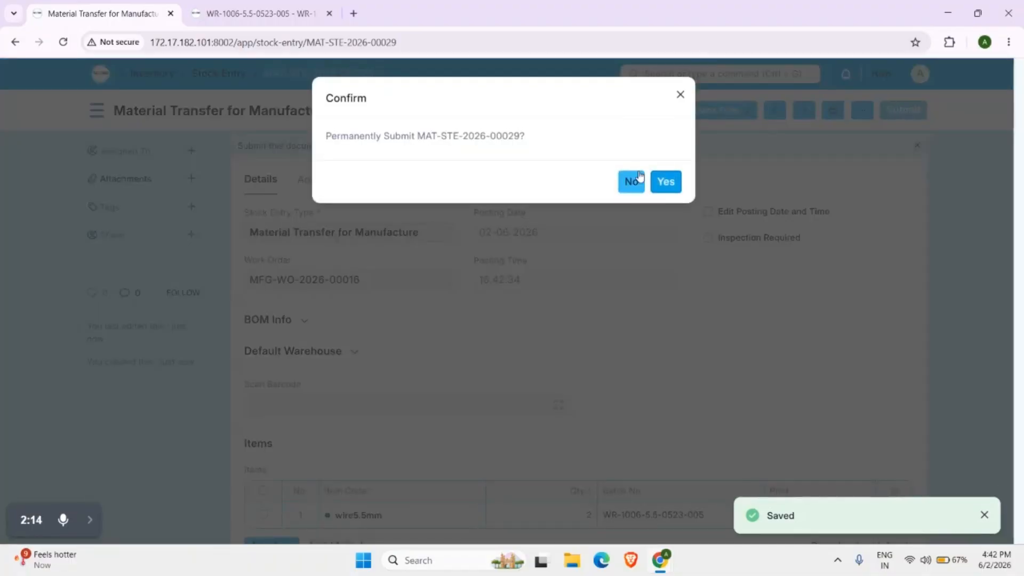
left_click(675, 182)
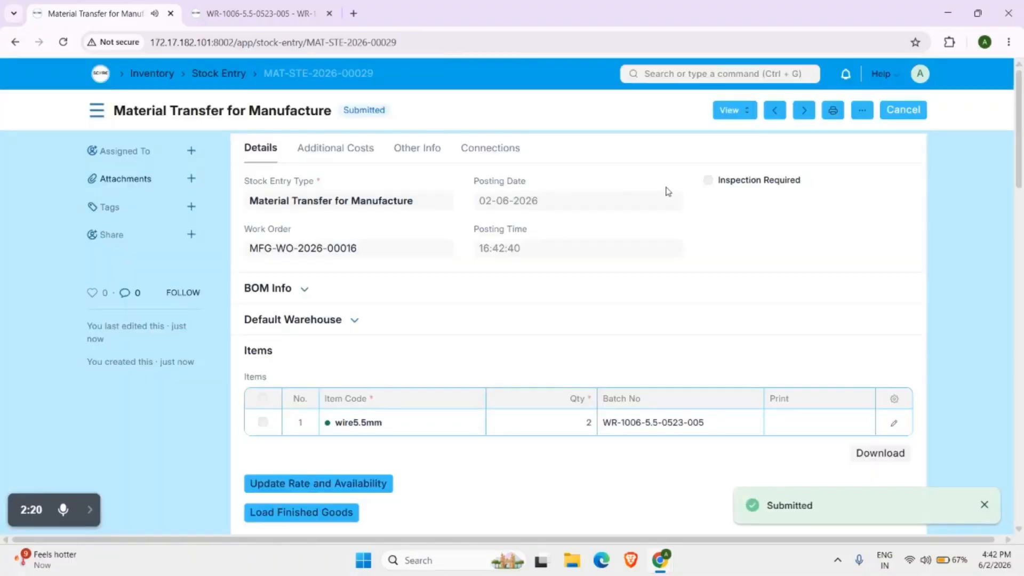
Open the linked Hanger work order, check its production item details, and go to its batch production section.
left_click(320, 249)
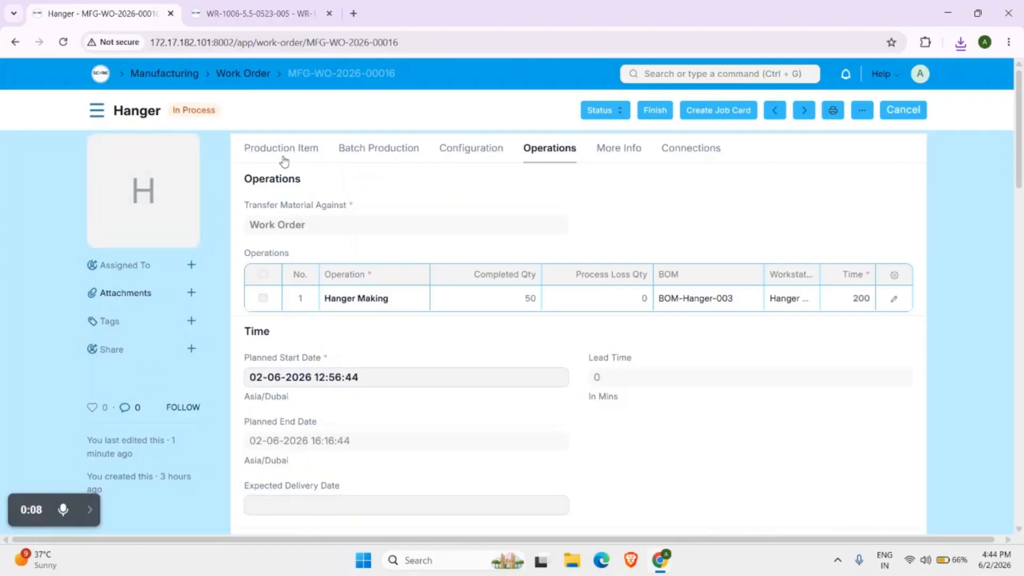
left_click(271, 158)
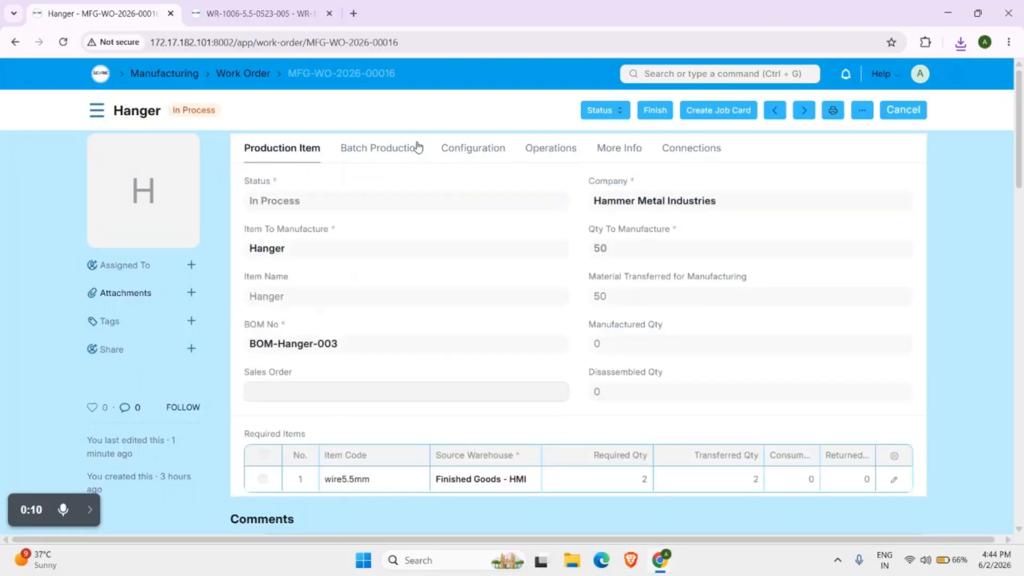
left_click(396, 159)
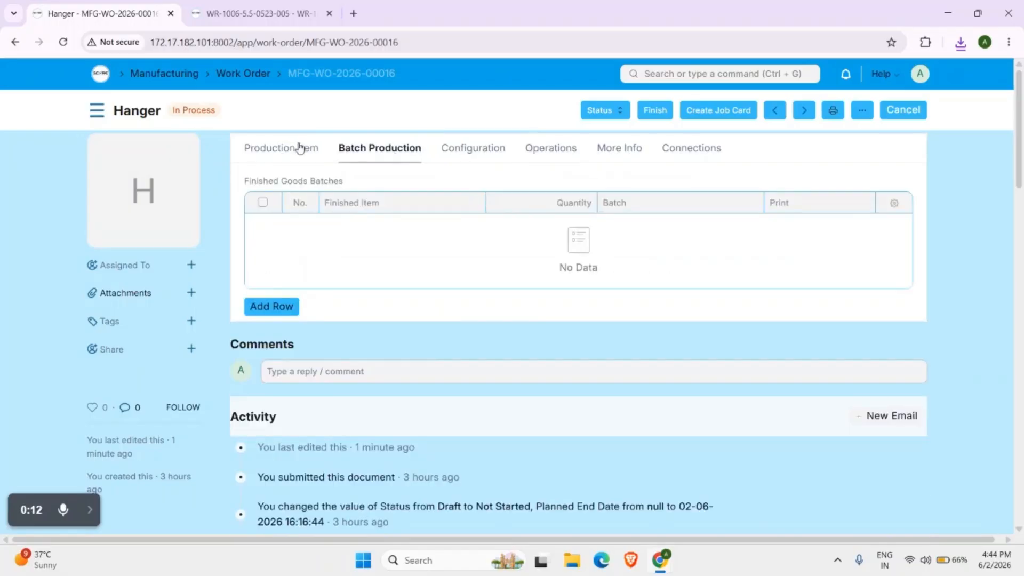
Add a finished goods batch row for the Hanger item with quantity 10 and an automatically assigned batch.
left_click(276, 308)
left_click(372, 184)
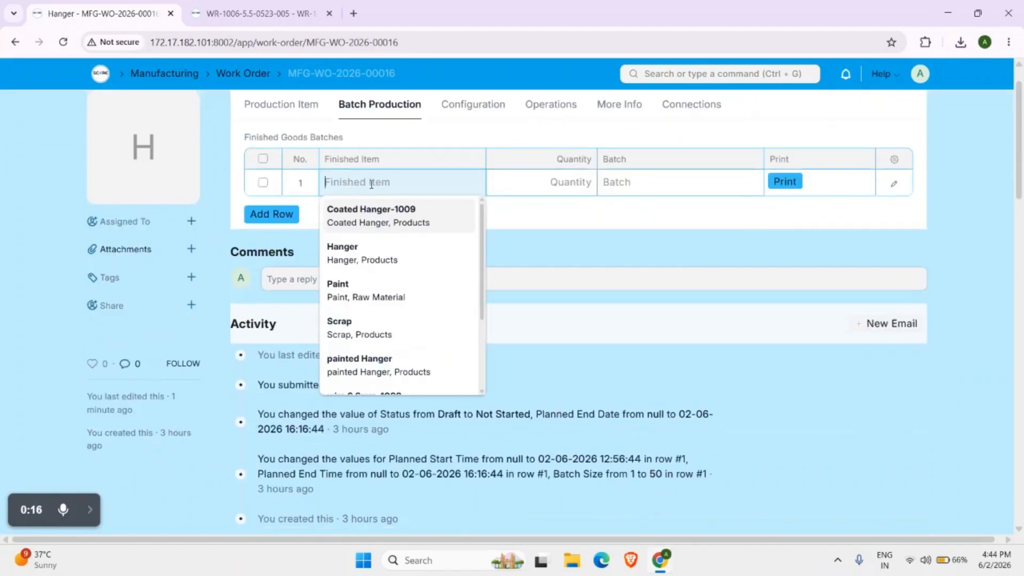
left_click(351, 264)
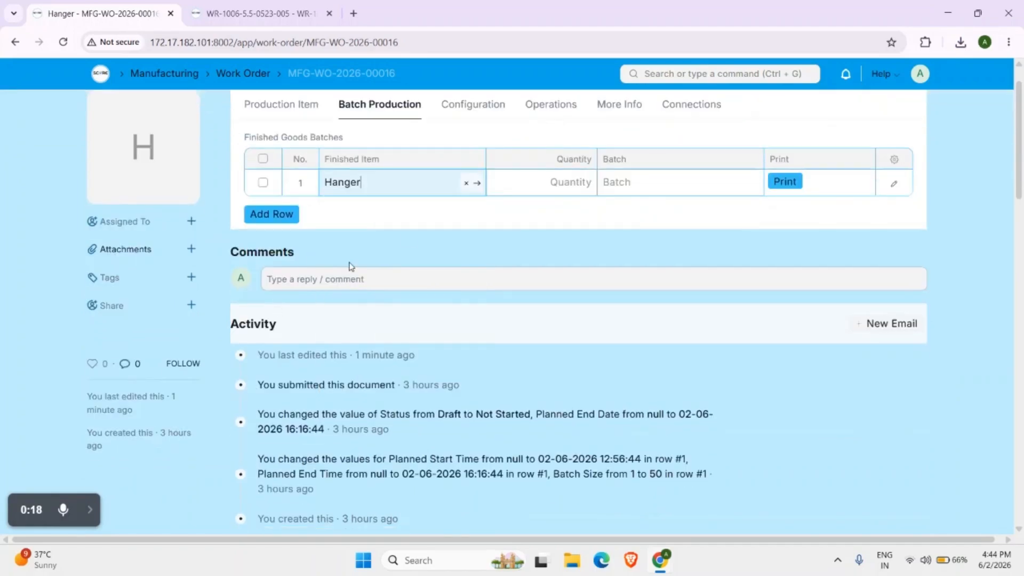
left_click(560, 191)
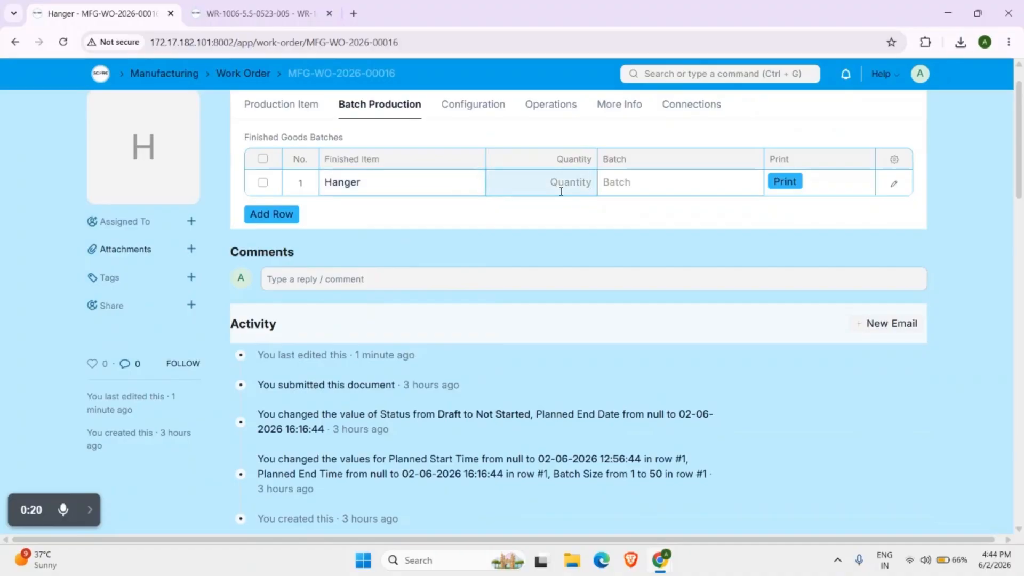
type("10")
left_click(637, 191)
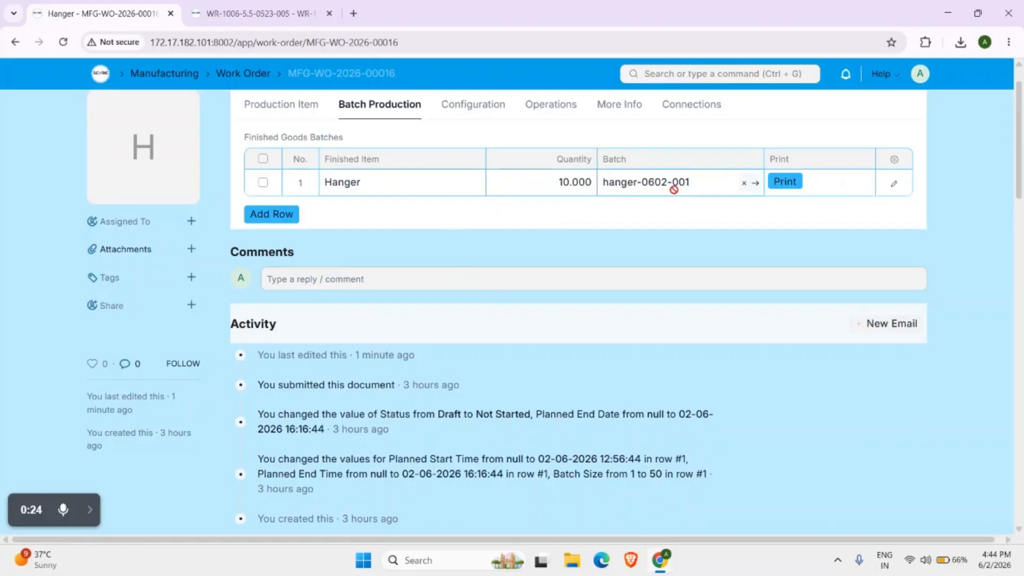
Print the batch label for the Hanger finished goods row and return to the work order.
left_click(790, 187)
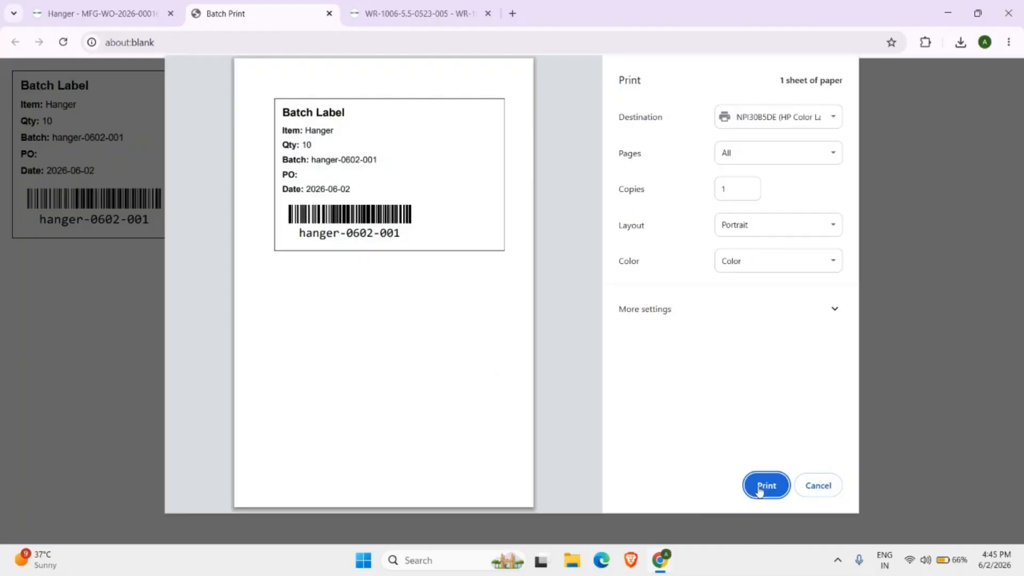
left_click(88, 6)
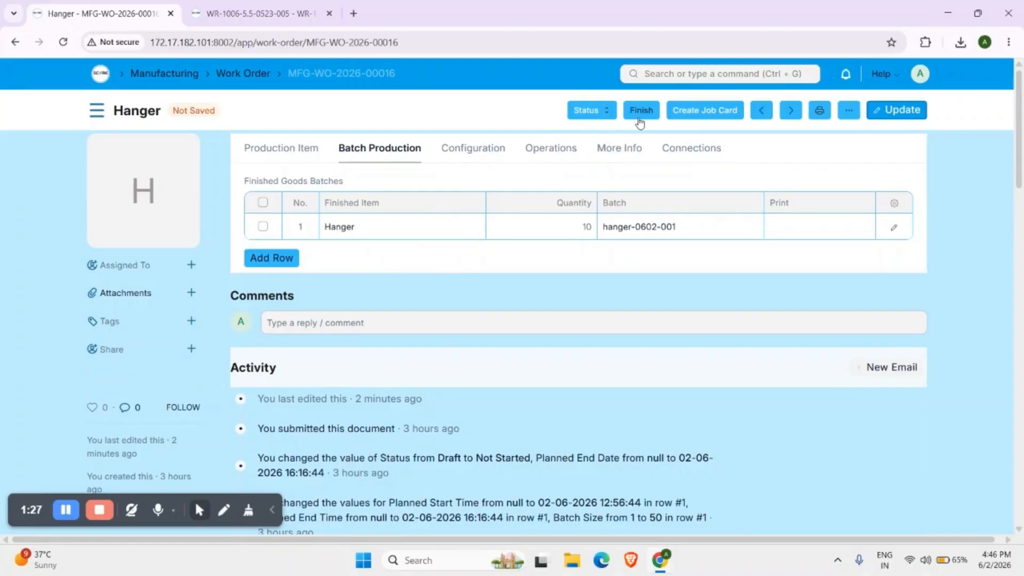
Save the Hanger work order and finish it for a manufacture quantity of 50, creating the manufacture stock entry.
left_click(640, 119)
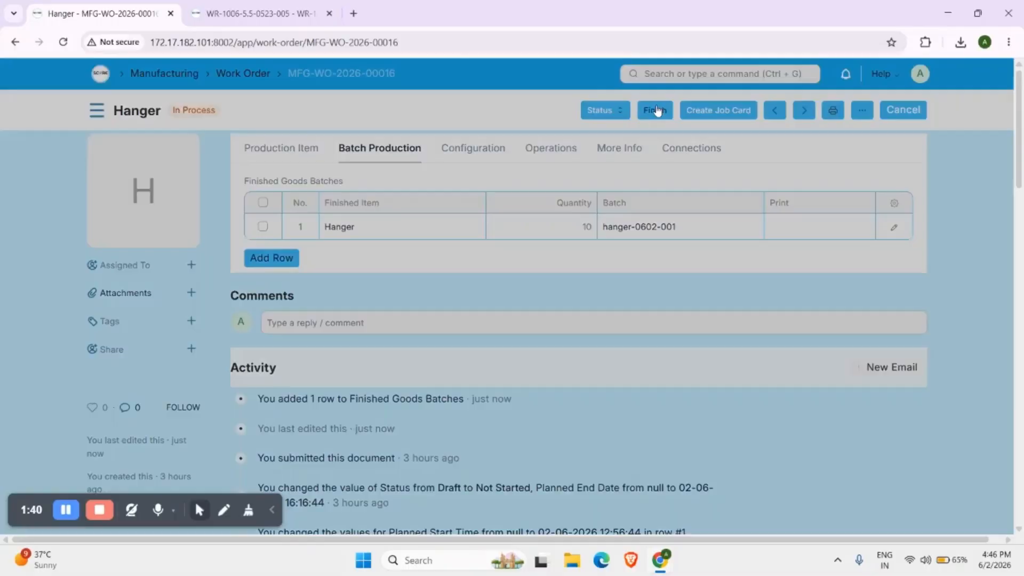
left_click(657, 109)
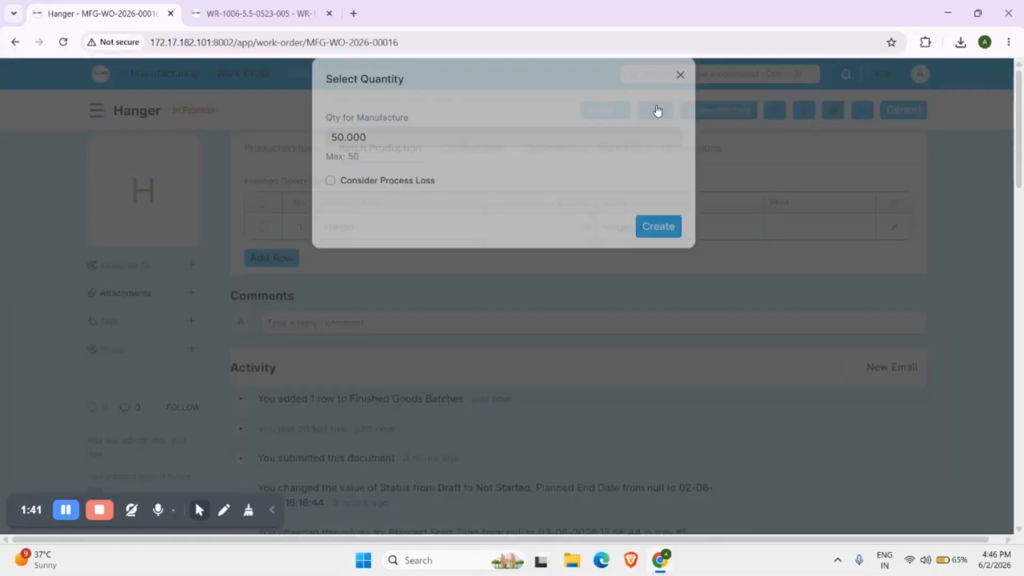
left_click(350, 159)
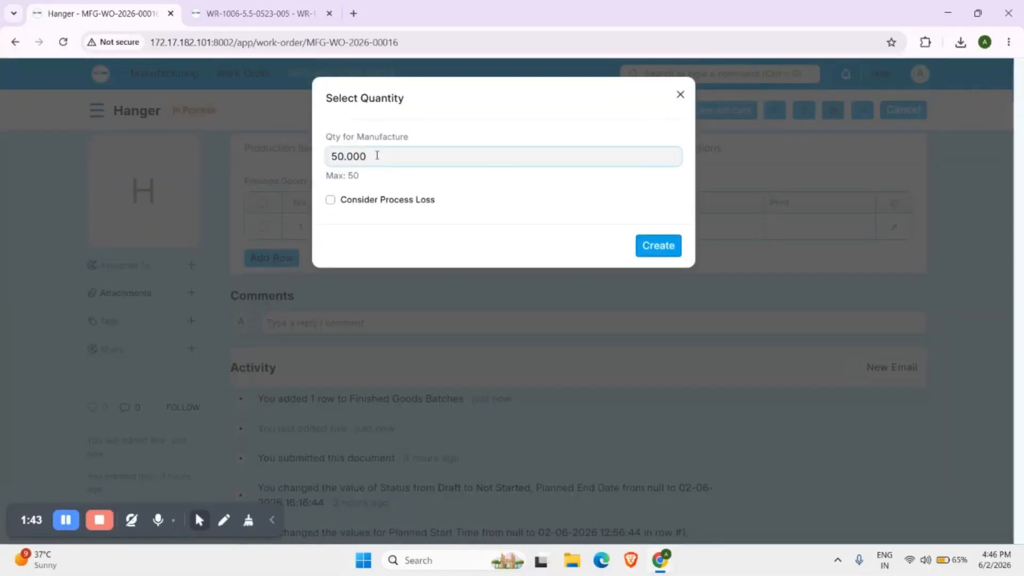
left_click(419, 179)
left_click(662, 249)
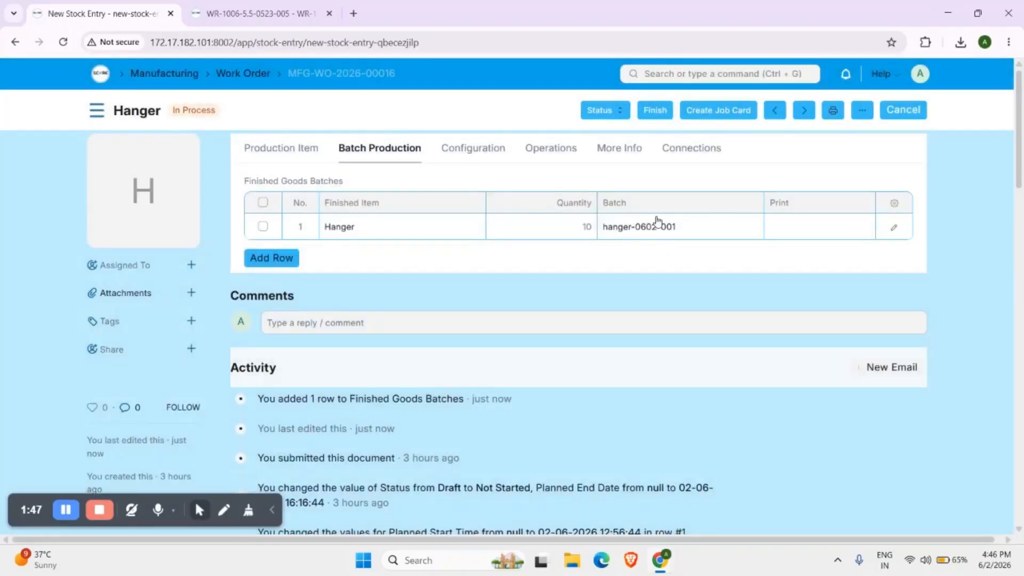
Load the finished goods batch into the stock entry's items table and add two empty rows.
scroll(531, 269, "down", 4)
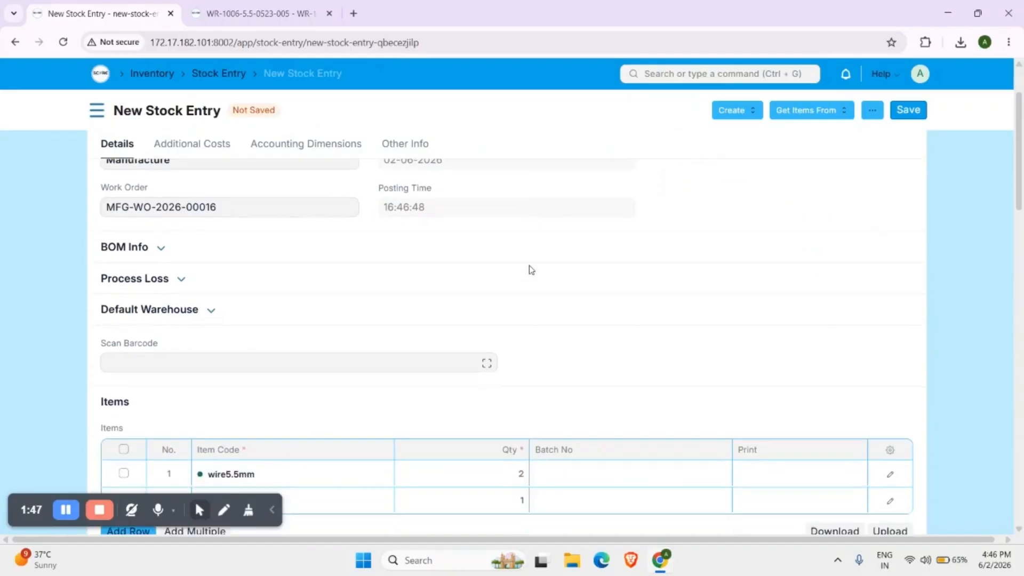
scroll(531, 270, "down", 1)
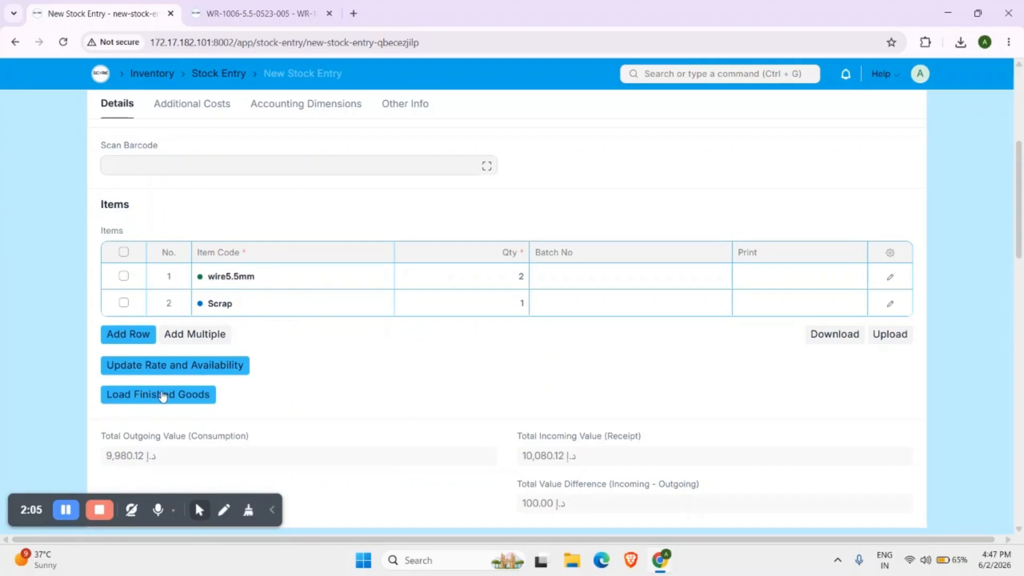
left_click(163, 396)
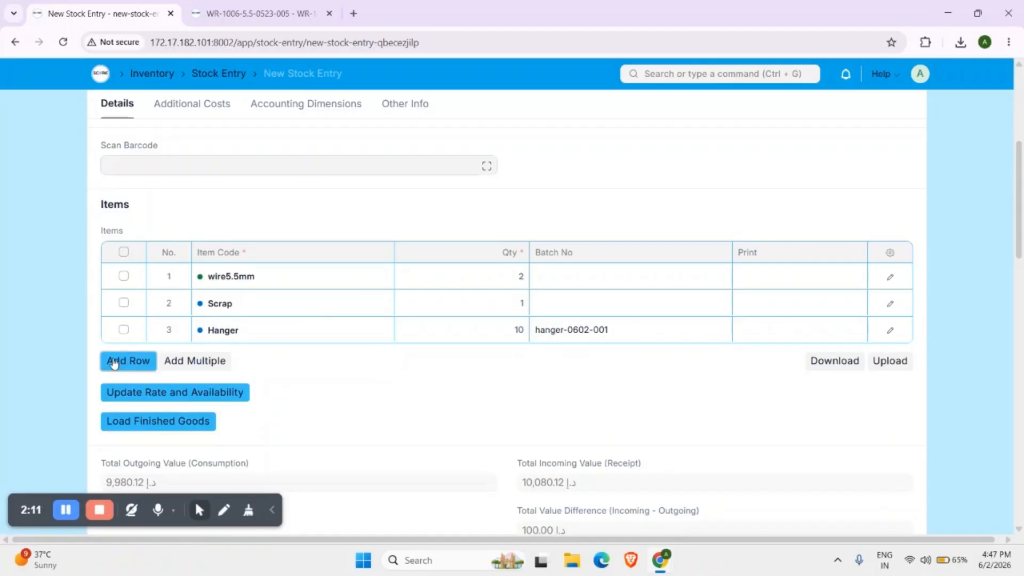
left_click(114, 362)
left_click(120, 389)
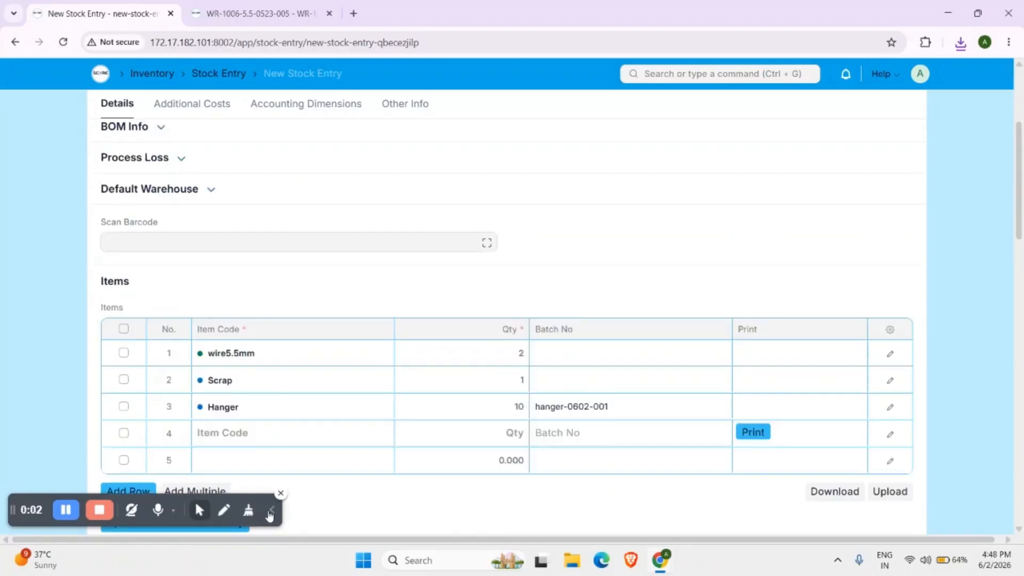
Fill item row 4 with the Hanger item and a quantity of 20.
left_click(271, 511)
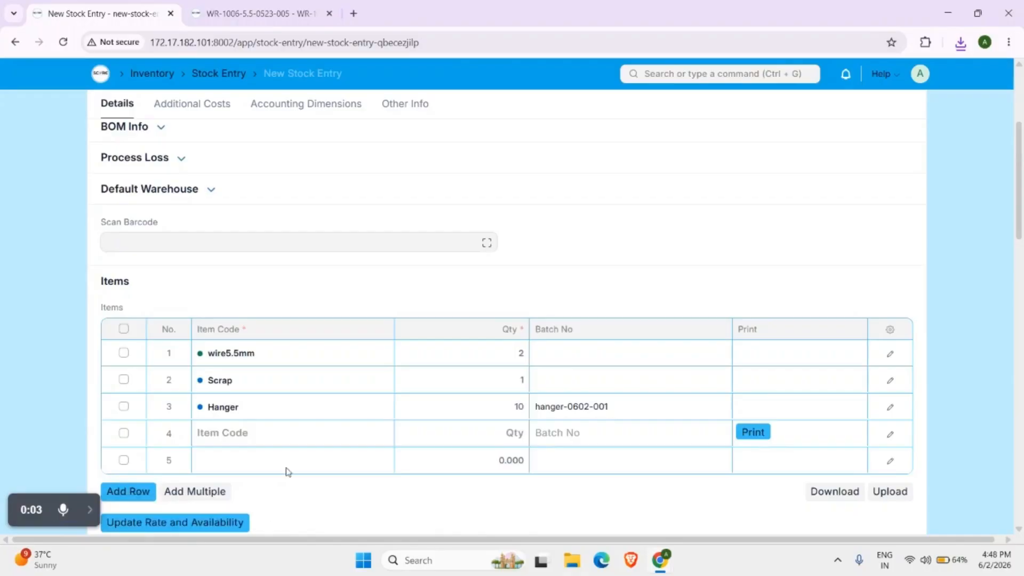
left_click(240, 434)
scroll(222, 436, "down", 1)
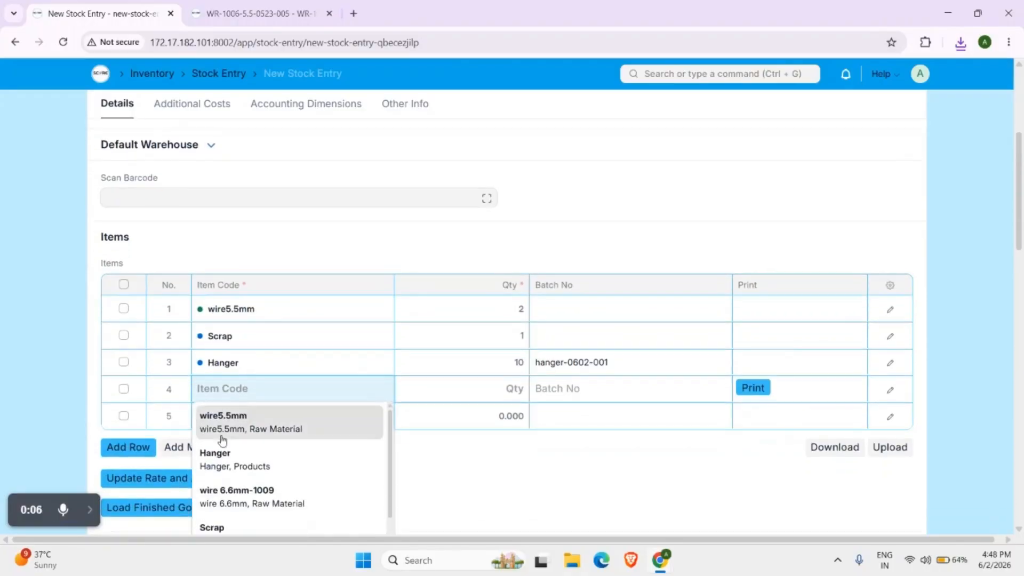
left_click(230, 465)
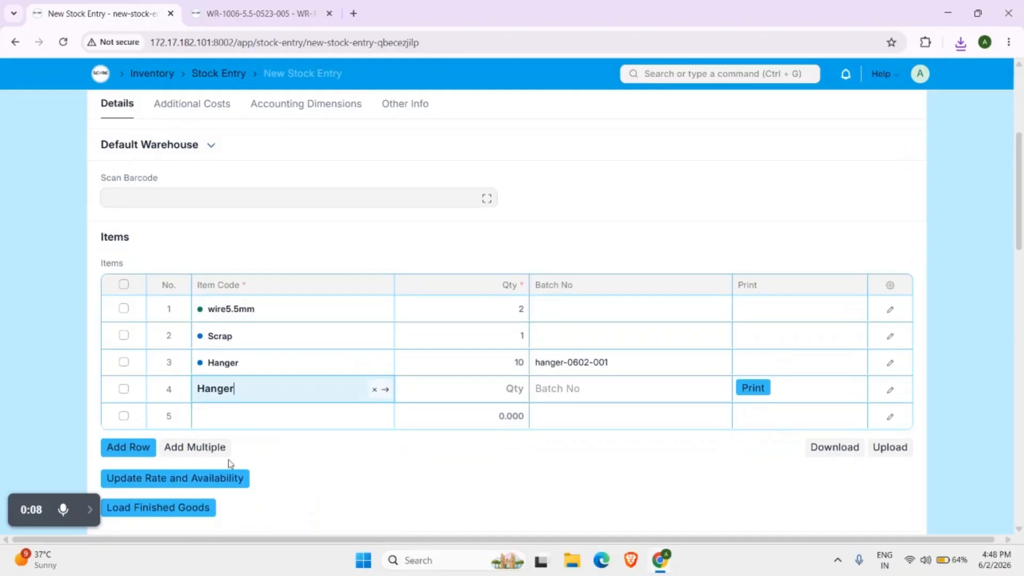
left_click(497, 396)
type("20")
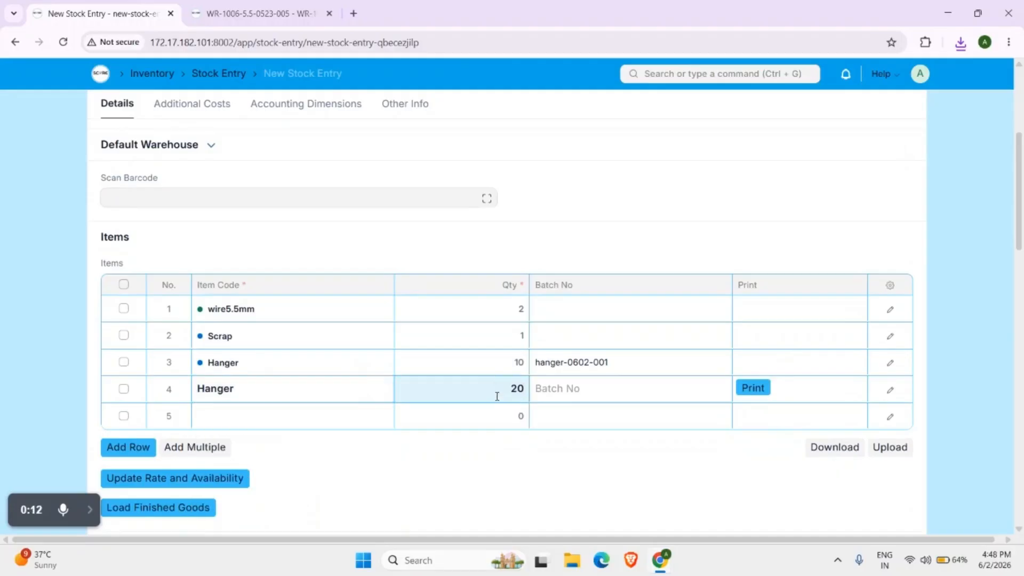
Fill item row 5 with the Hanger item and quantity 20, and let its batch number be assigned.
left_click(347, 419)
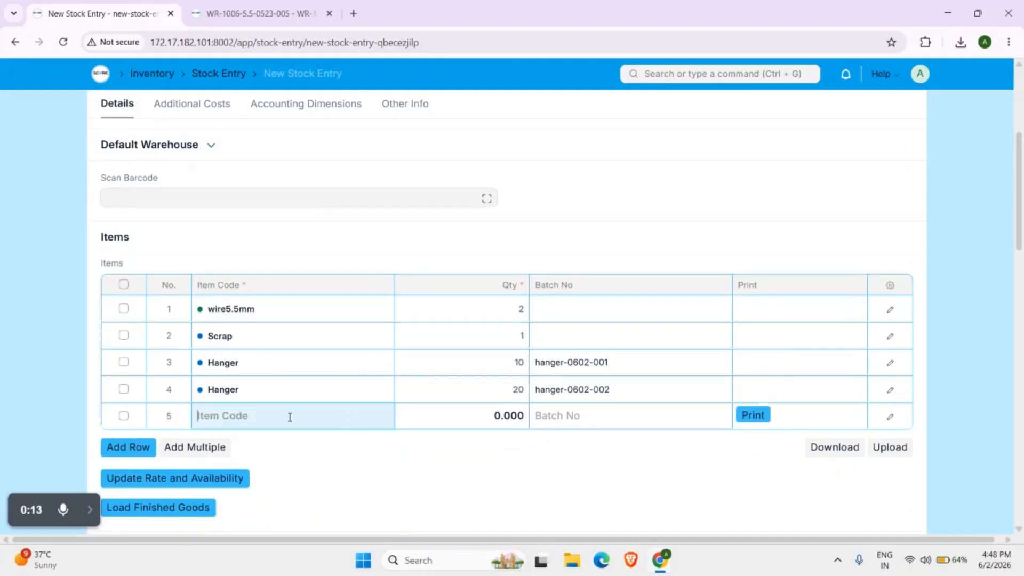
type("hang")
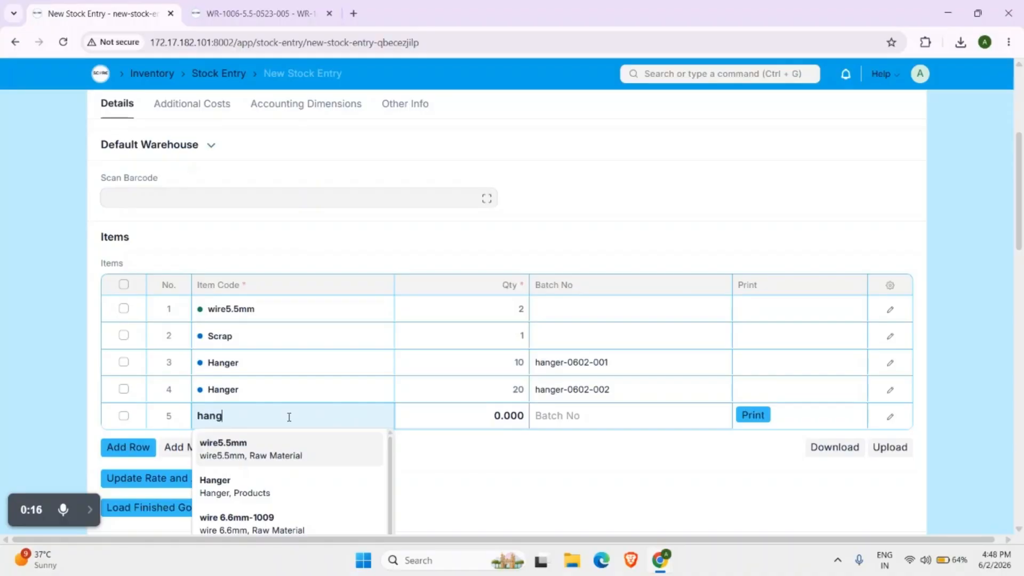
left_click(265, 453)
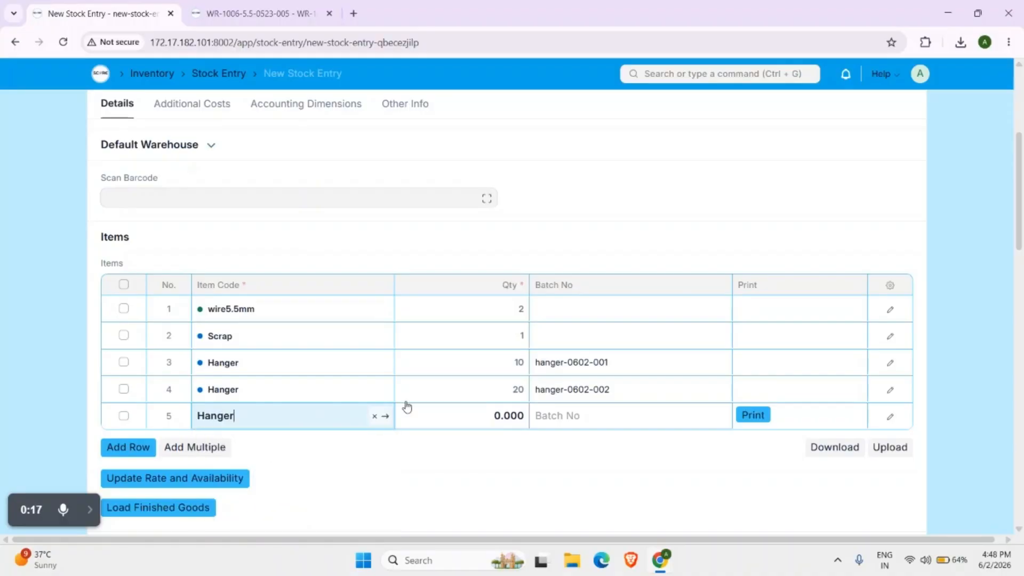
left_click(484, 408)
type("20")
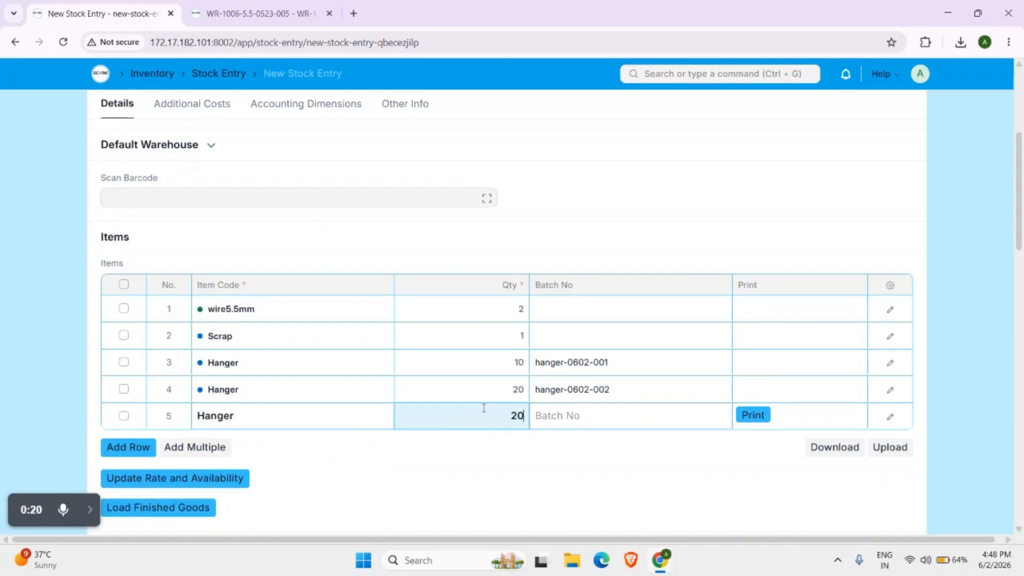
left_click(548, 462)
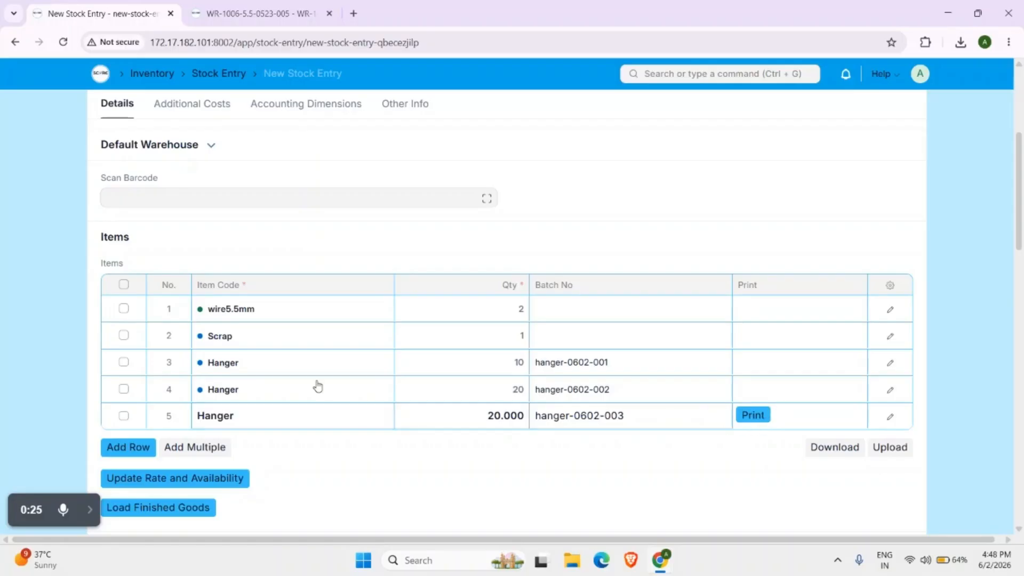
Open the batch label print preview for the Hanger item in row 4, and return to the stock entry.
left_click(286, 366)
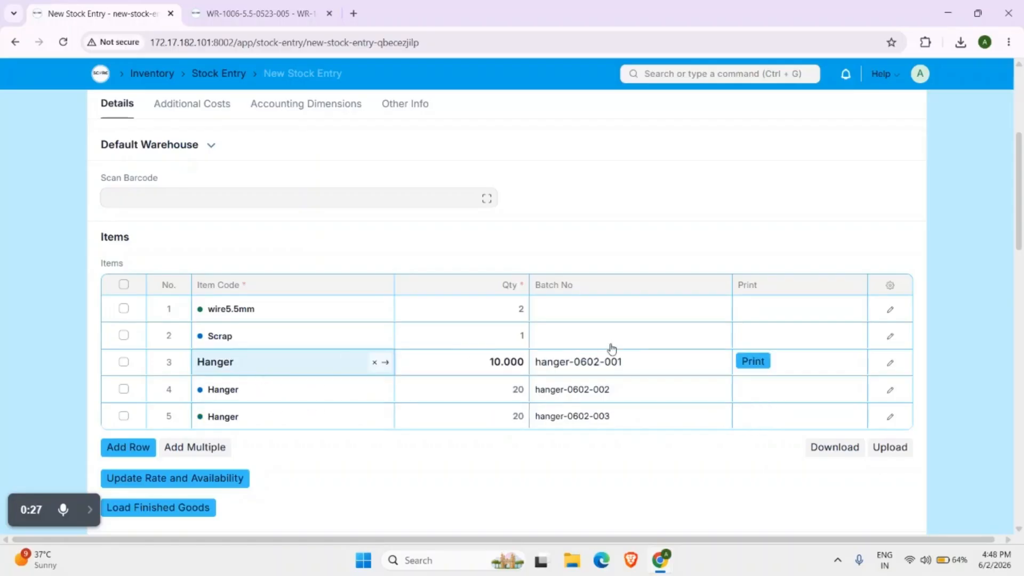
left_click(316, 395)
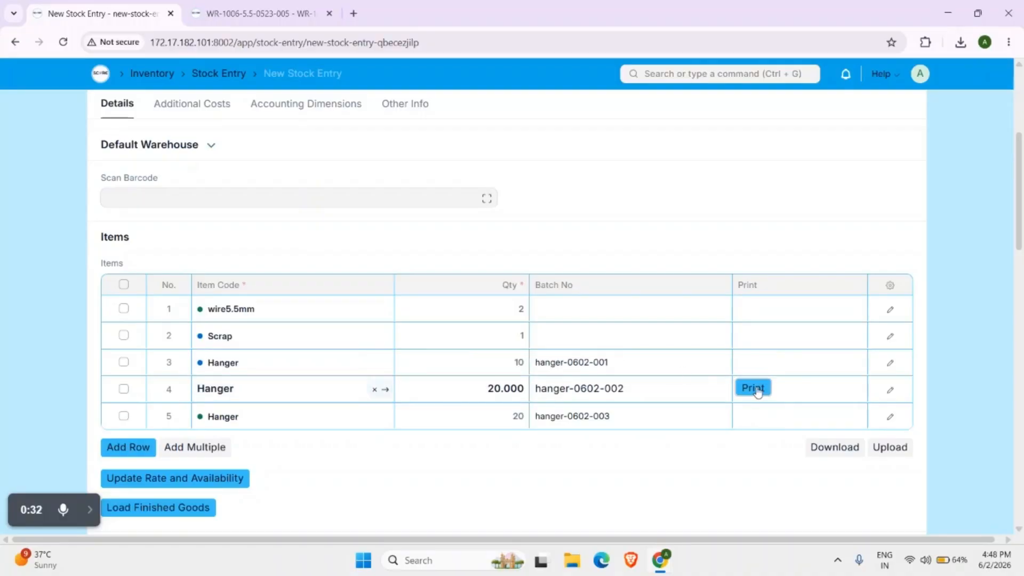
left_click(753, 387)
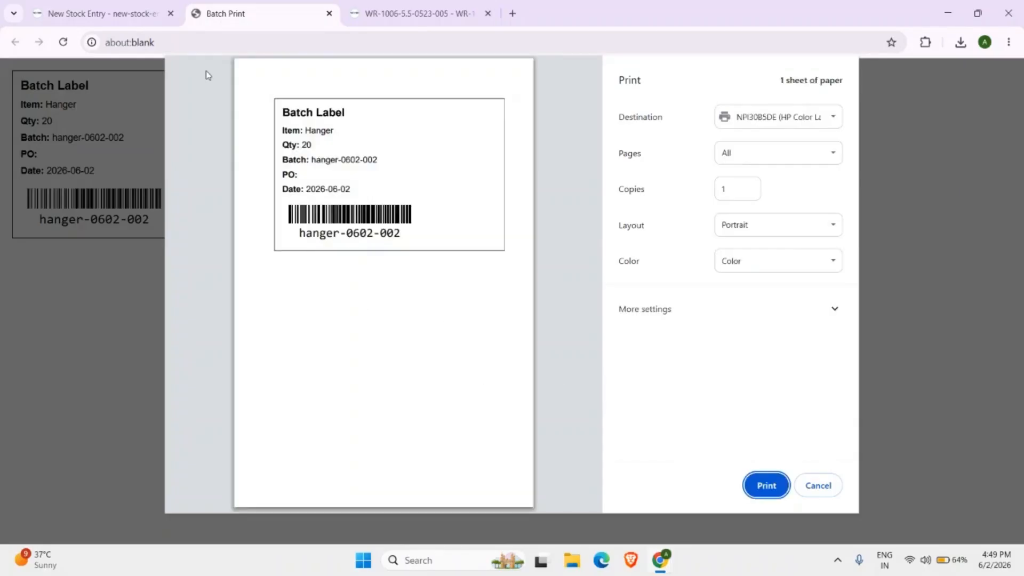
left_click(124, 13)
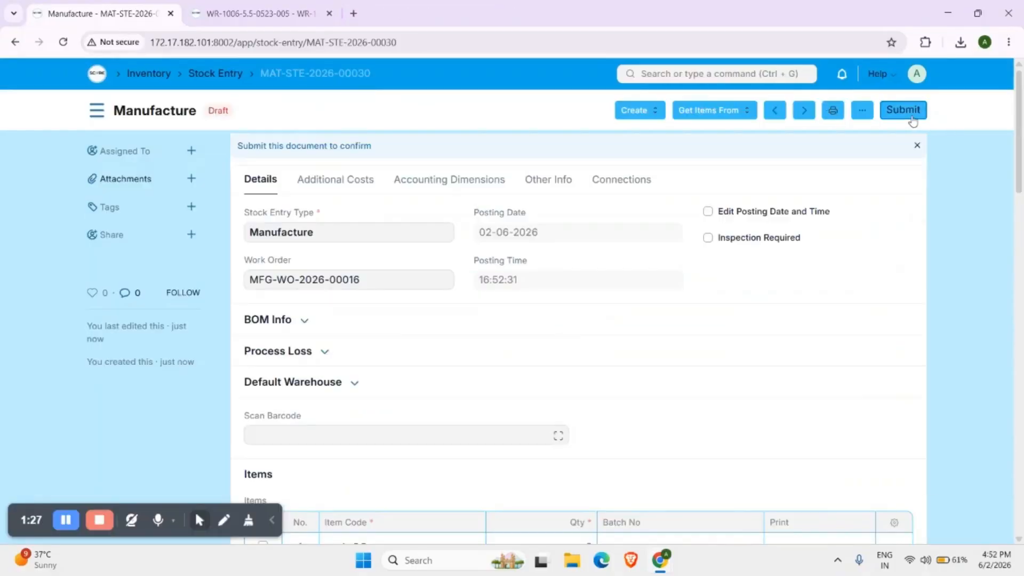
Permanently submit the manufacture stock entry and check its items table.
left_click(911, 115)
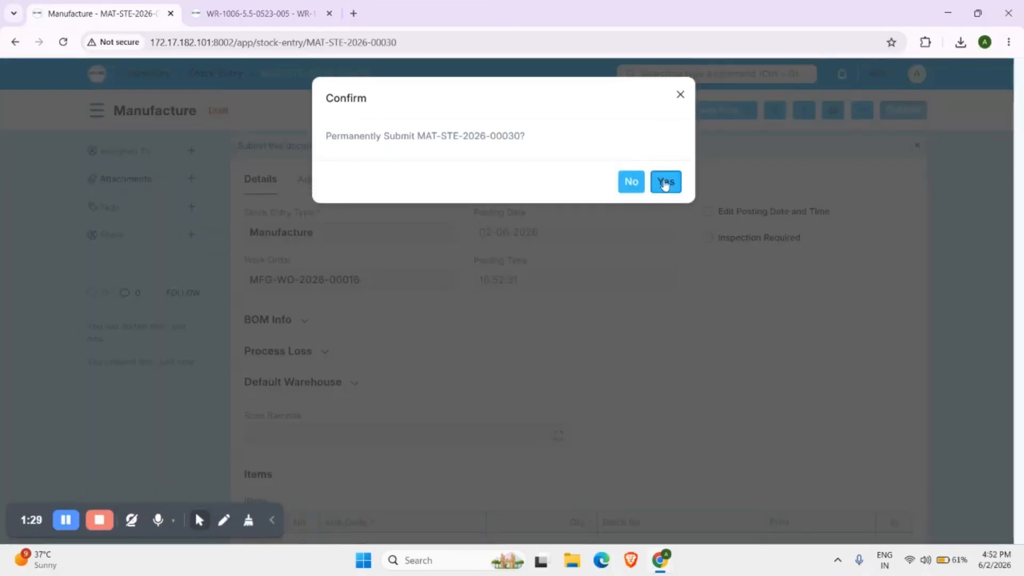
left_click(664, 182)
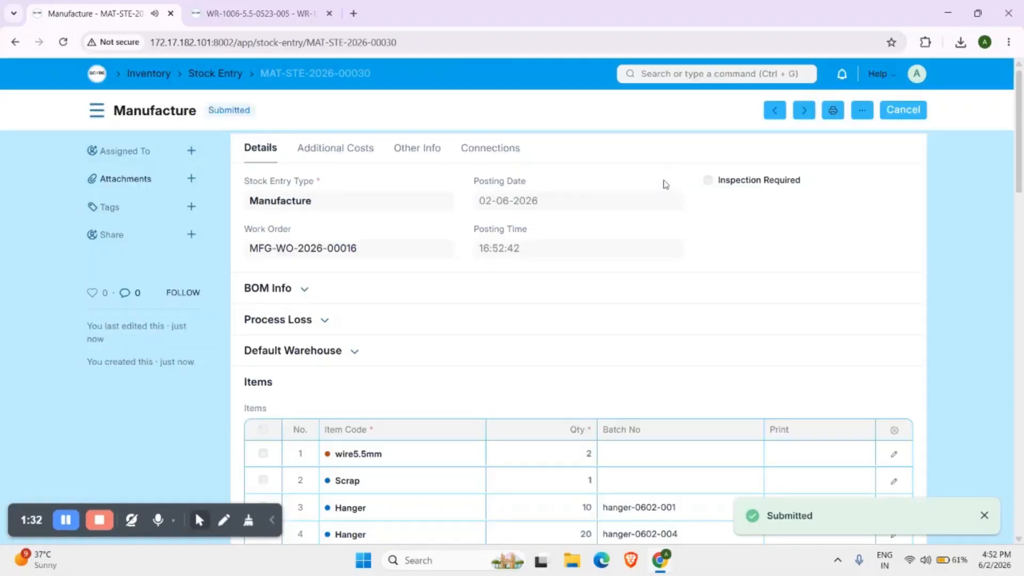
scroll(665, 184, "down", 3)
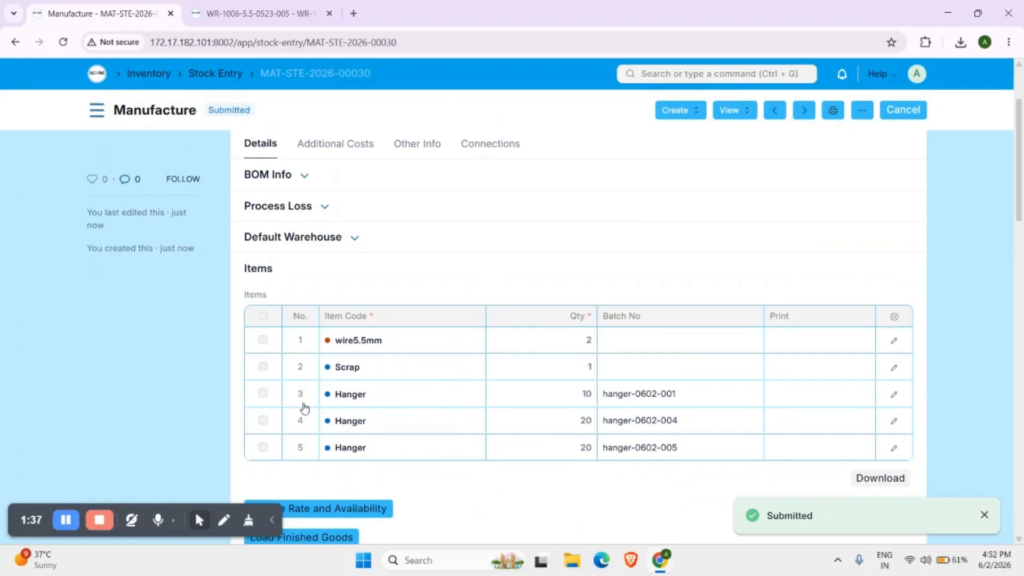
Open the Hanger item from row 3 and check its dashboard, stock levels and linked batch list.
left_click(343, 395)
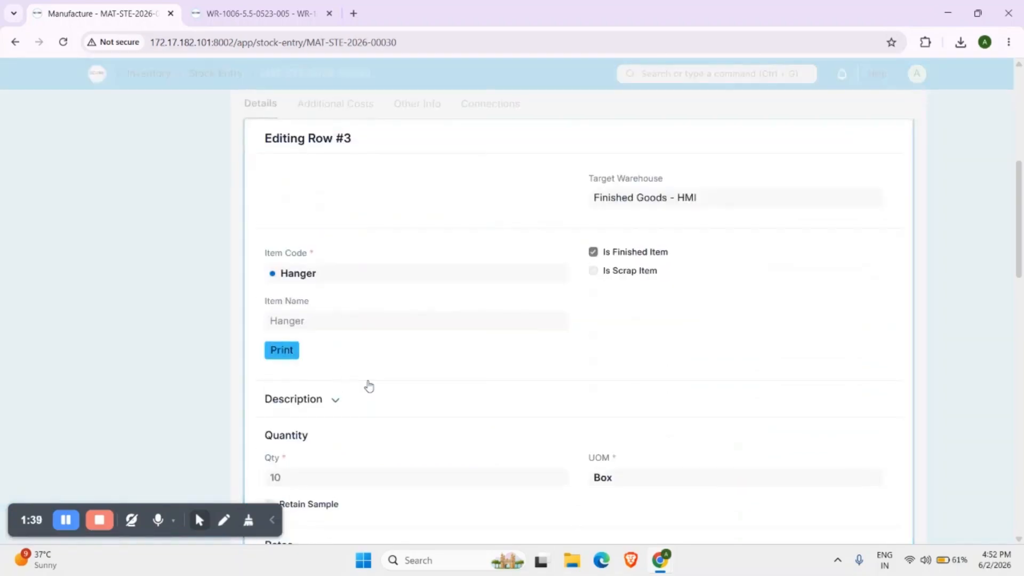
left_click(301, 276)
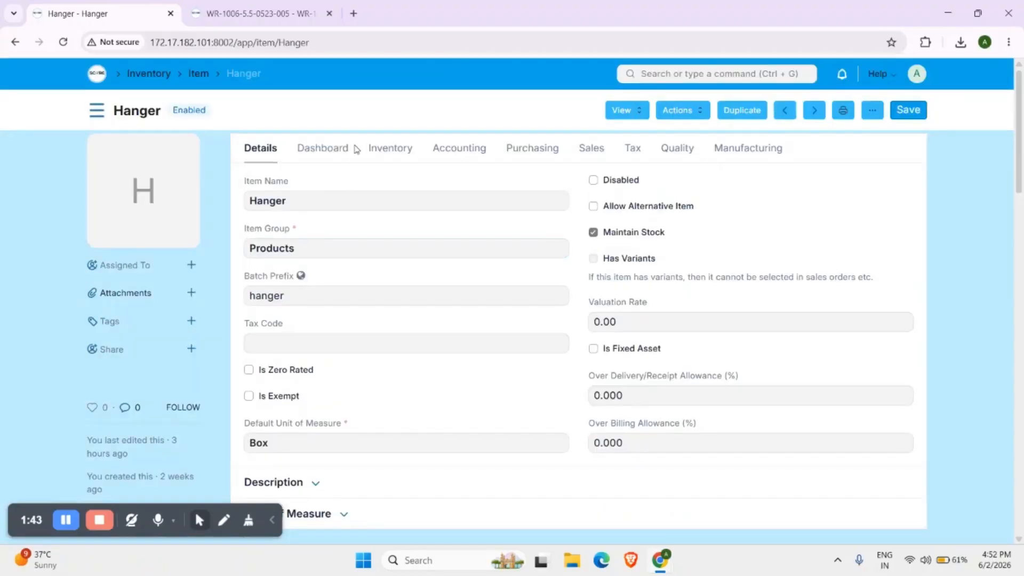
left_click(331, 151)
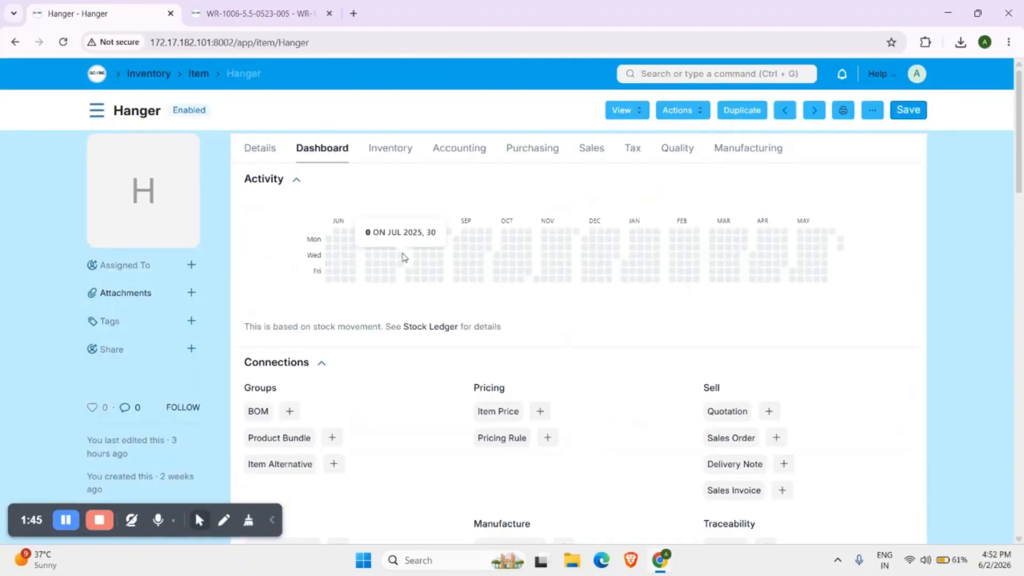
scroll(403, 257, "down", 8)
scroll(576, 292, "up", 1)
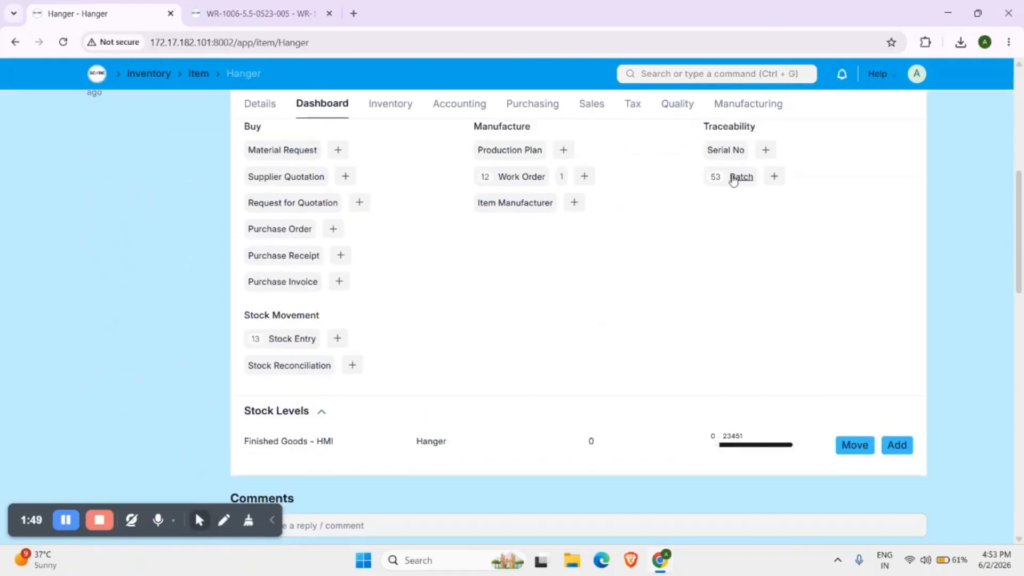
left_click(734, 178)
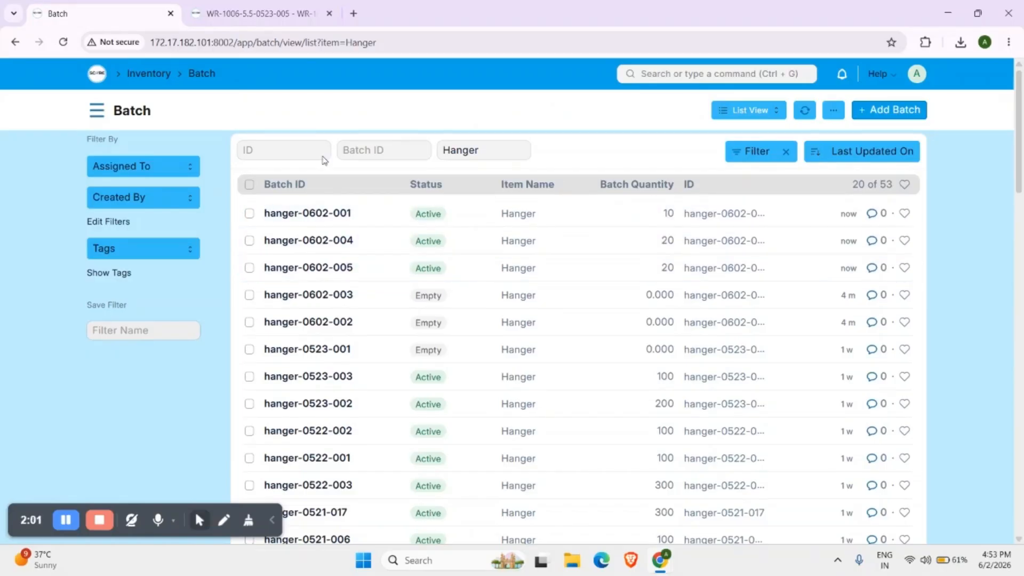
Start a new manufacturing workstation type in the full form and name it Automatic Packaging Machine.
left_click(96, 75)
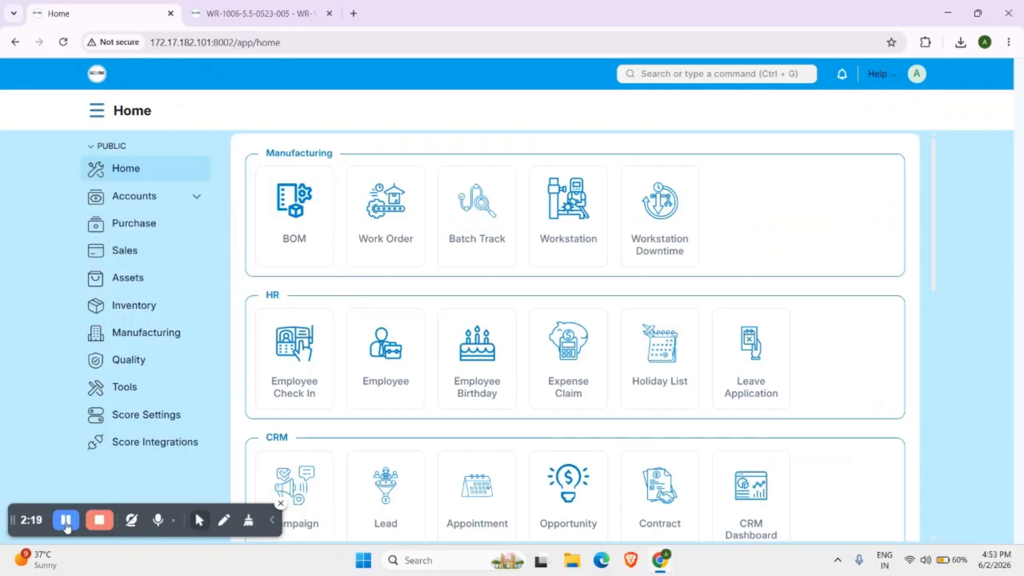
left_click(148, 331)
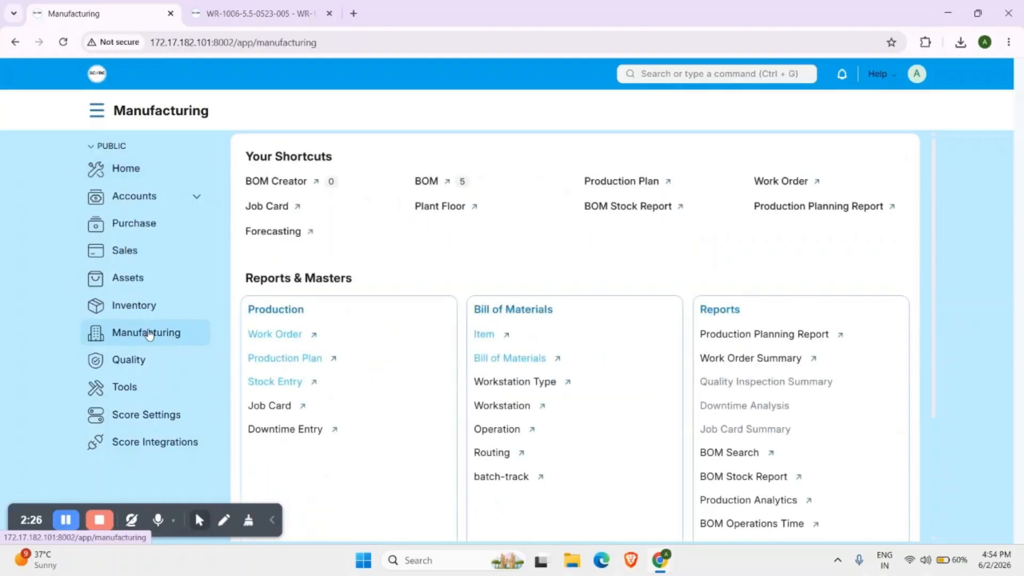
scroll(537, 382, "down", 3)
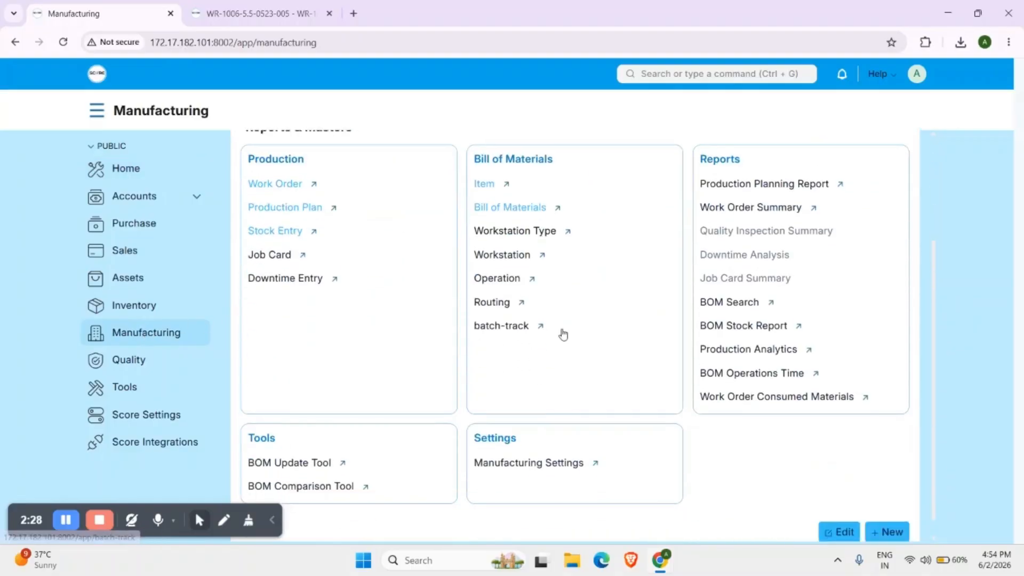
left_click(533, 231)
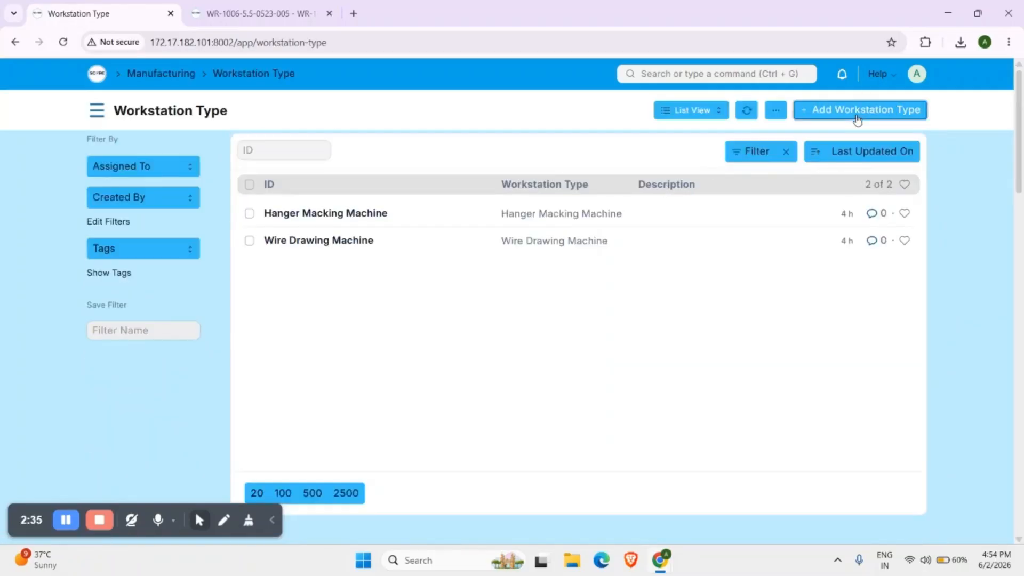
left_click(857, 111)
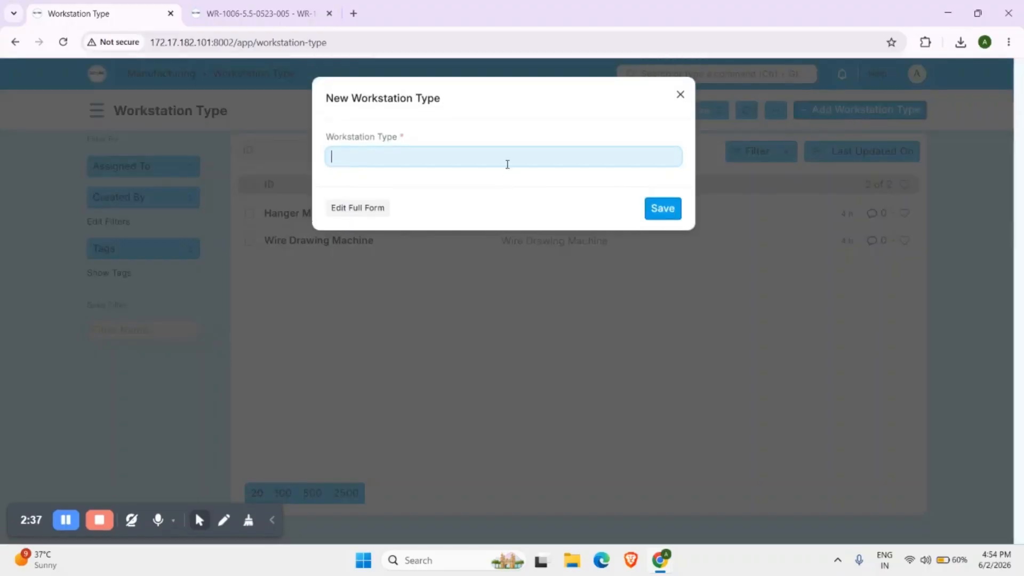
left_click(350, 209)
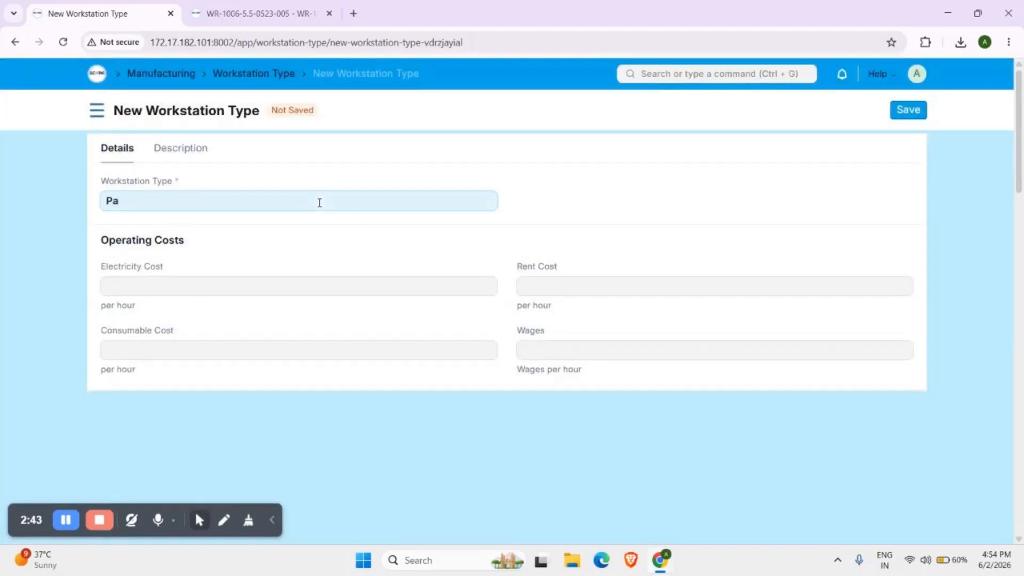
type("AUtomatic Packaging Machine")
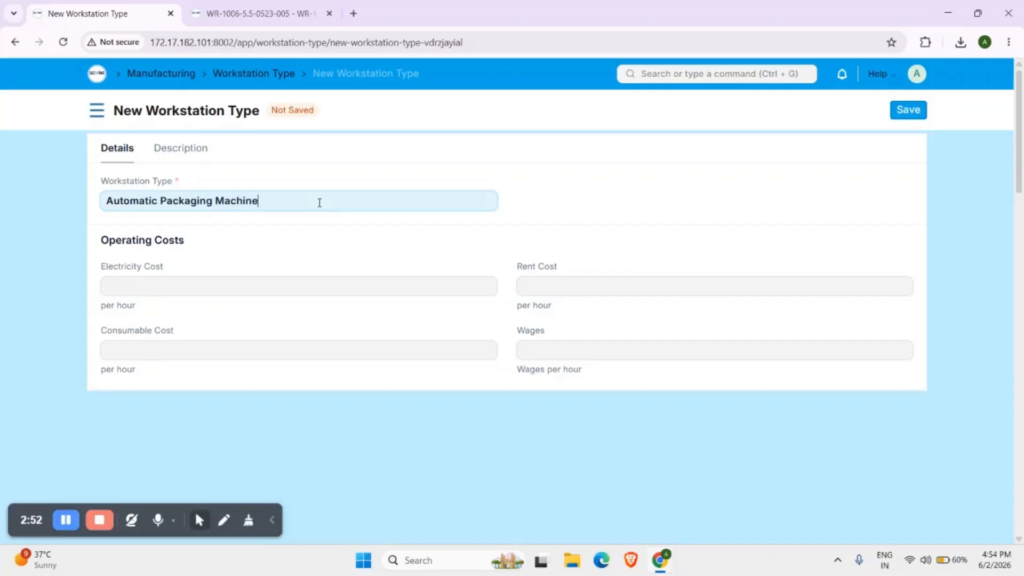
Set the hourly electricity cost to 10, wages to 8 and consumable cost to 5, and save the workstation type.
left_click(261, 286)
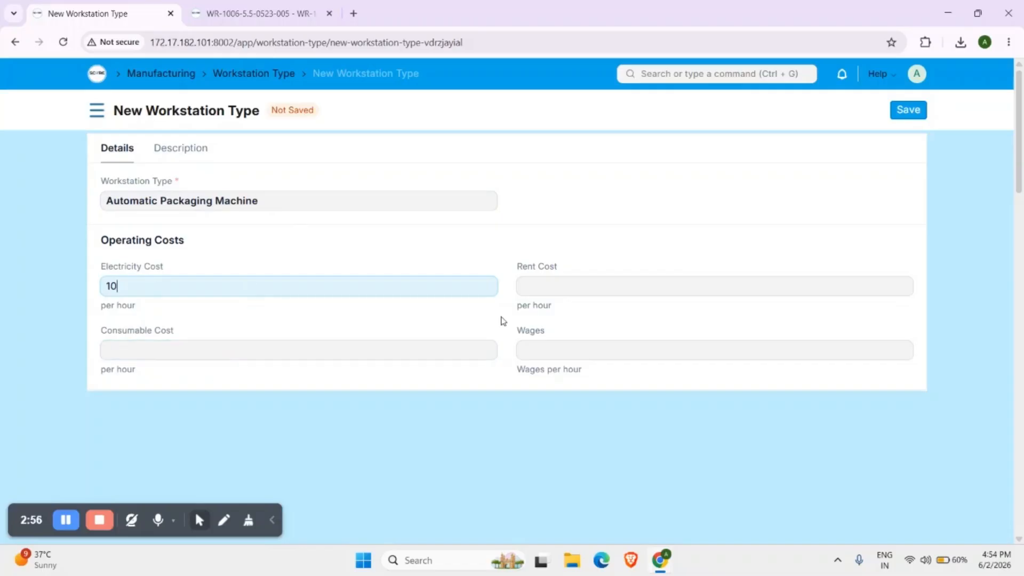
left_click(549, 351)
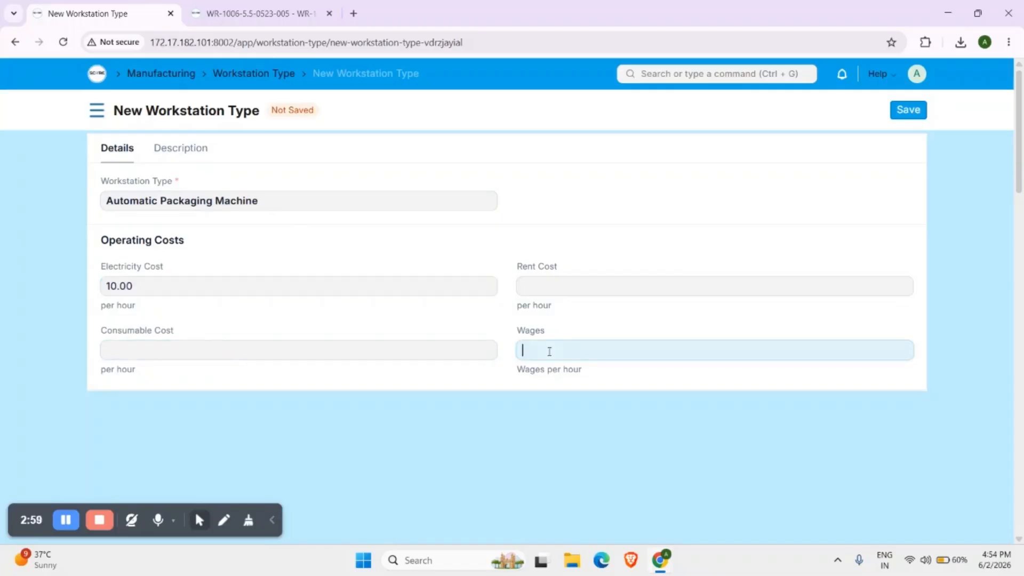
left_click(436, 350)
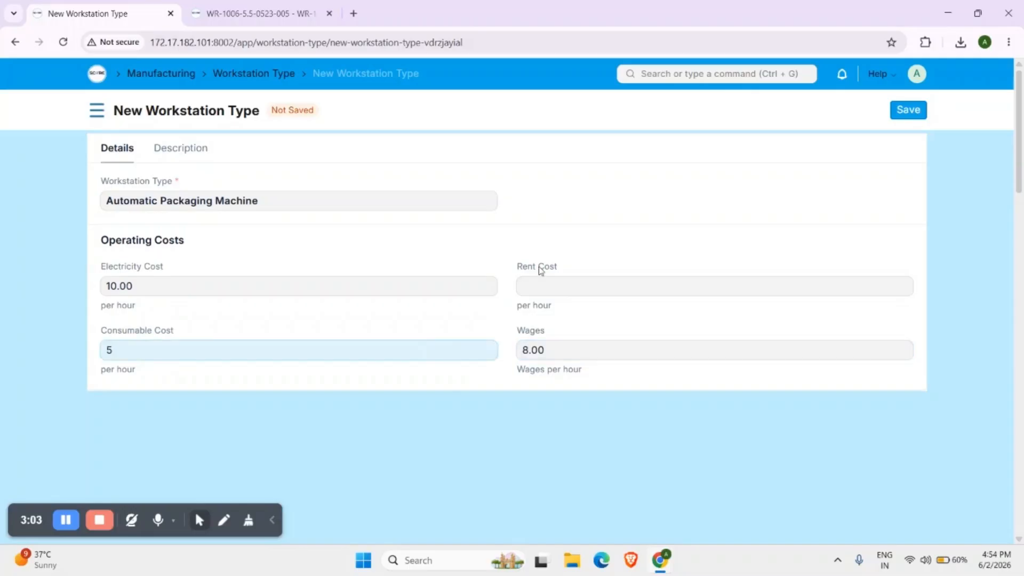
left_click(917, 113)
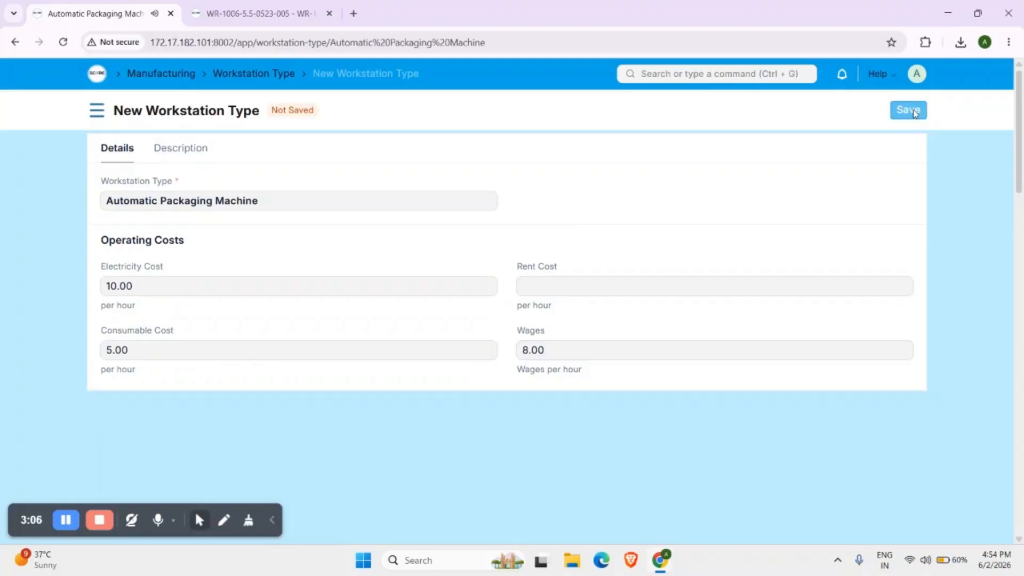
left_click(253, 75)
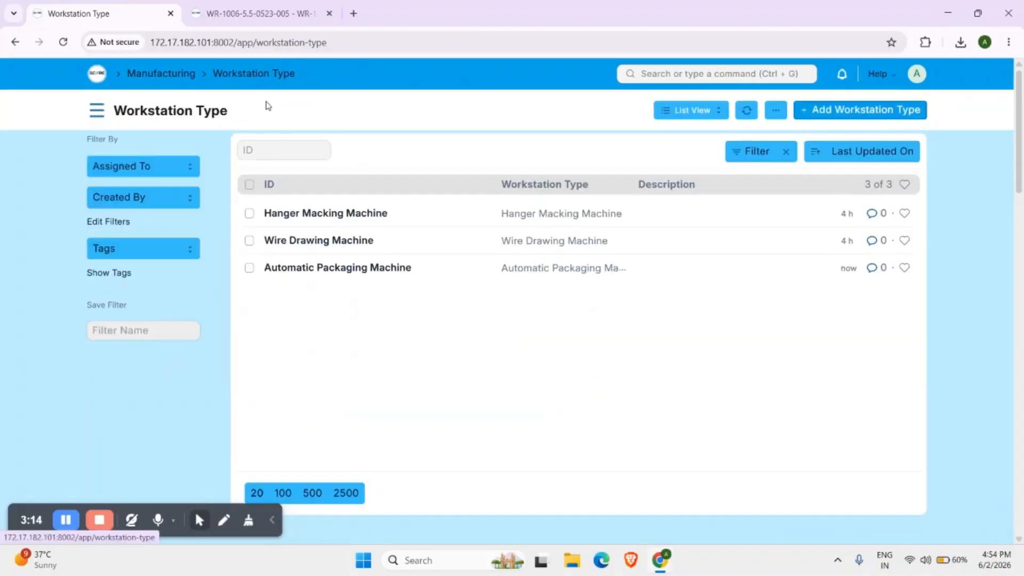
Create and save a workstation named Packaging Machine -001 with the workstation type Automatic Packaging Machine.
left_click(144, 78)
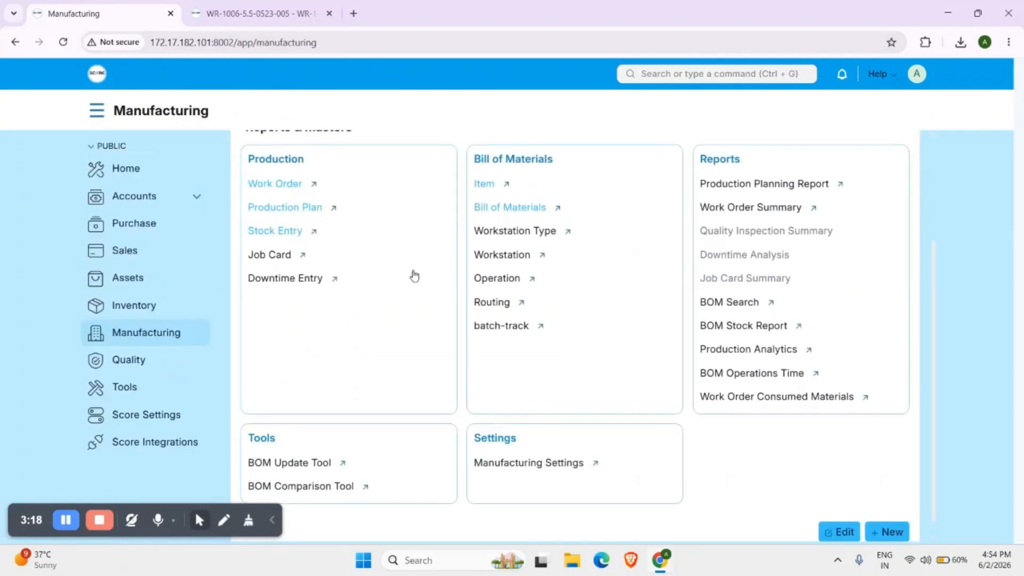
left_click(517, 256)
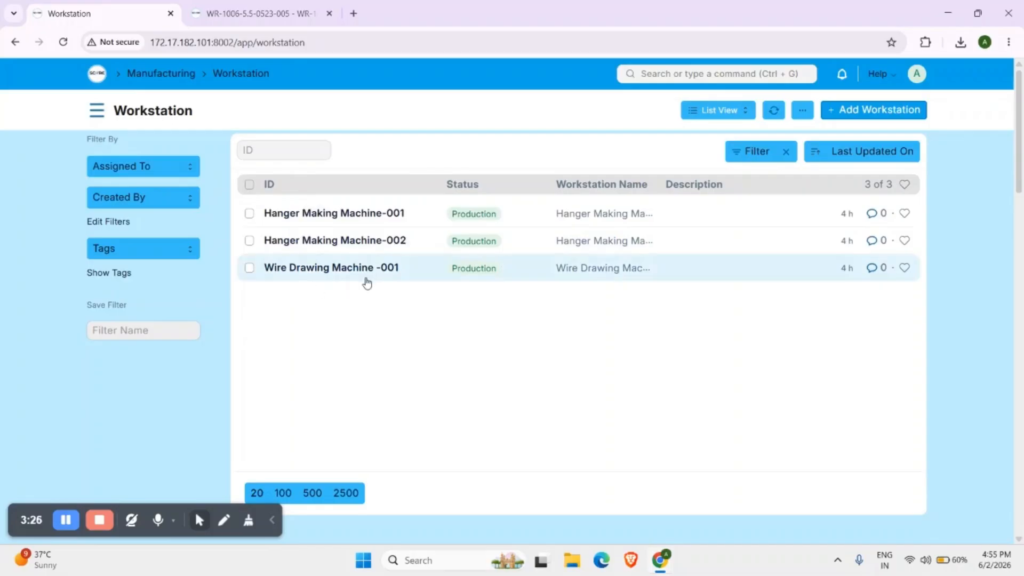
left_click(867, 110)
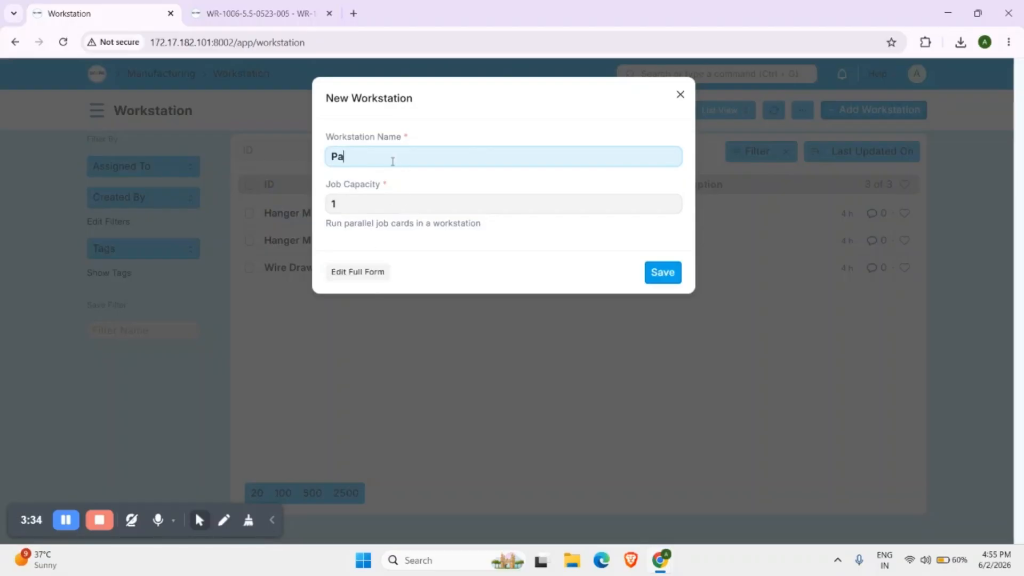
type("Packaging Machine")
left_click(334, 275)
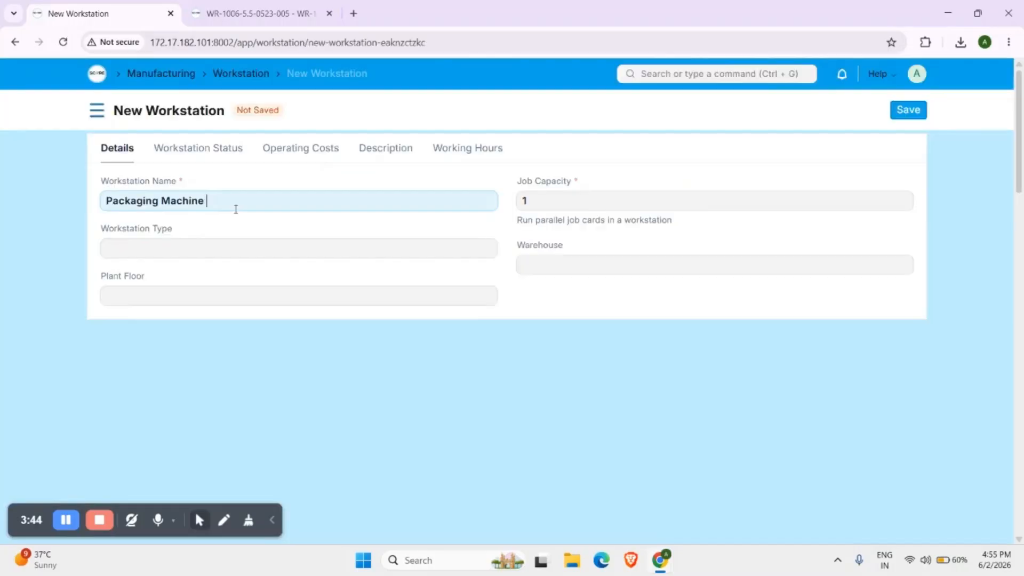
left_click(217, 243)
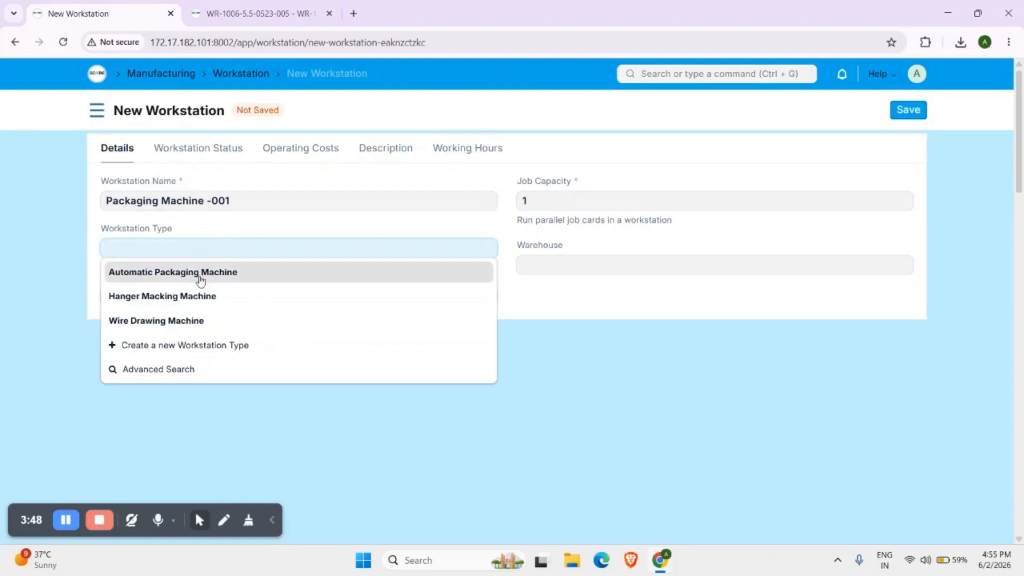
left_click(200, 275)
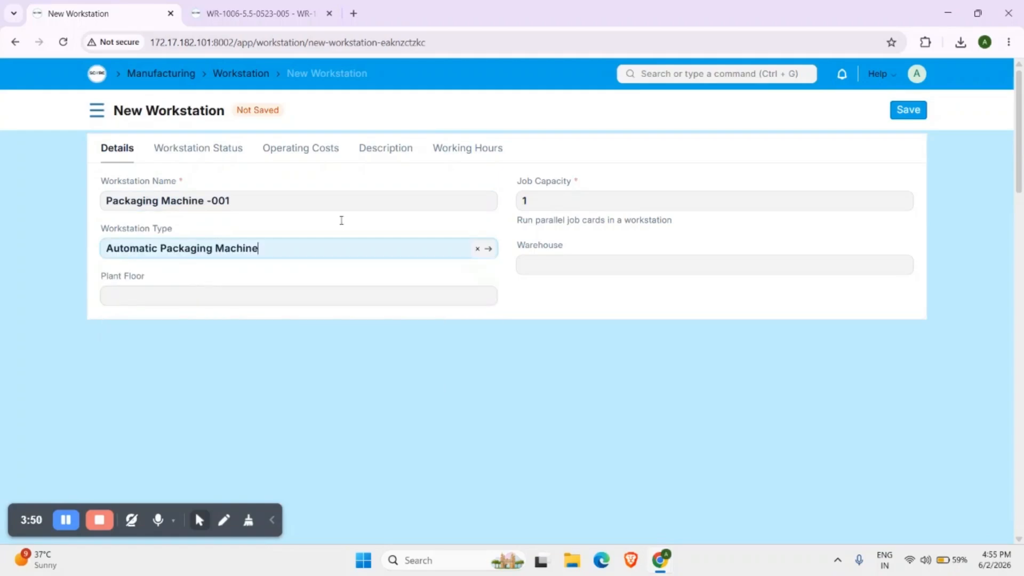
left_click(913, 110)
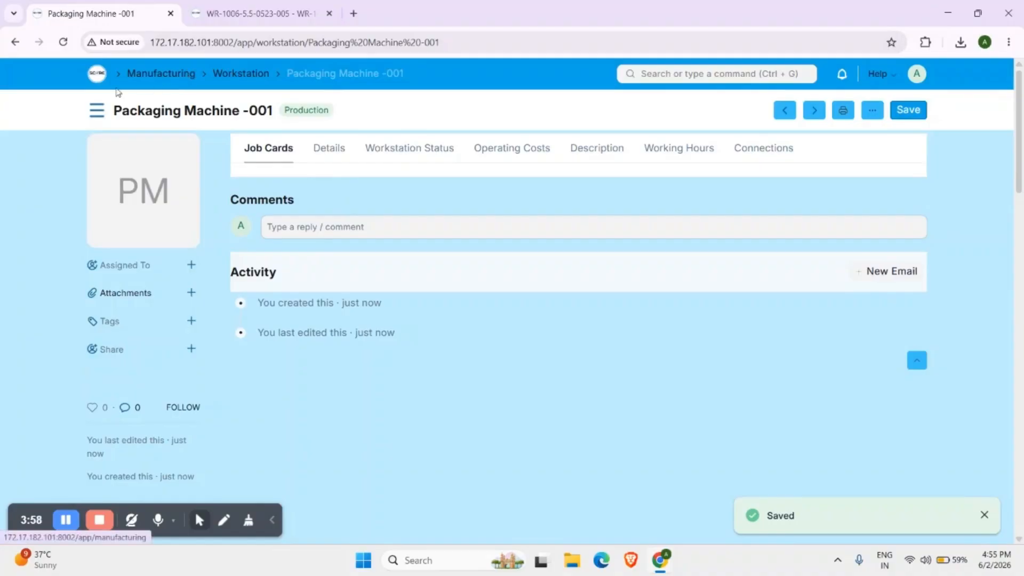
Start a new workstation downtime entry for Hanger Making Machine-002 and assign the listed employee as operator.
left_click(96, 76)
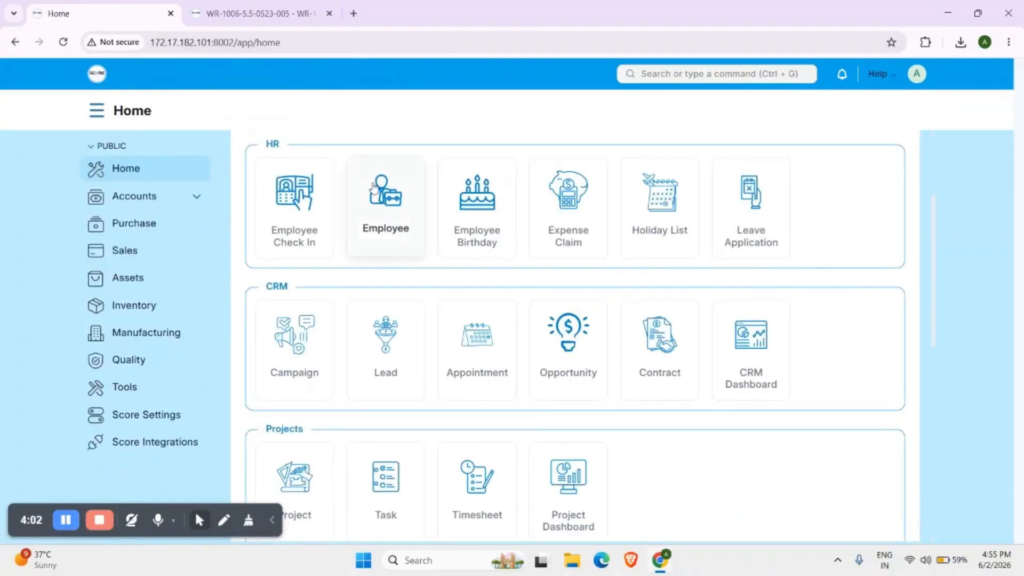
scroll(436, 317, "up", 3)
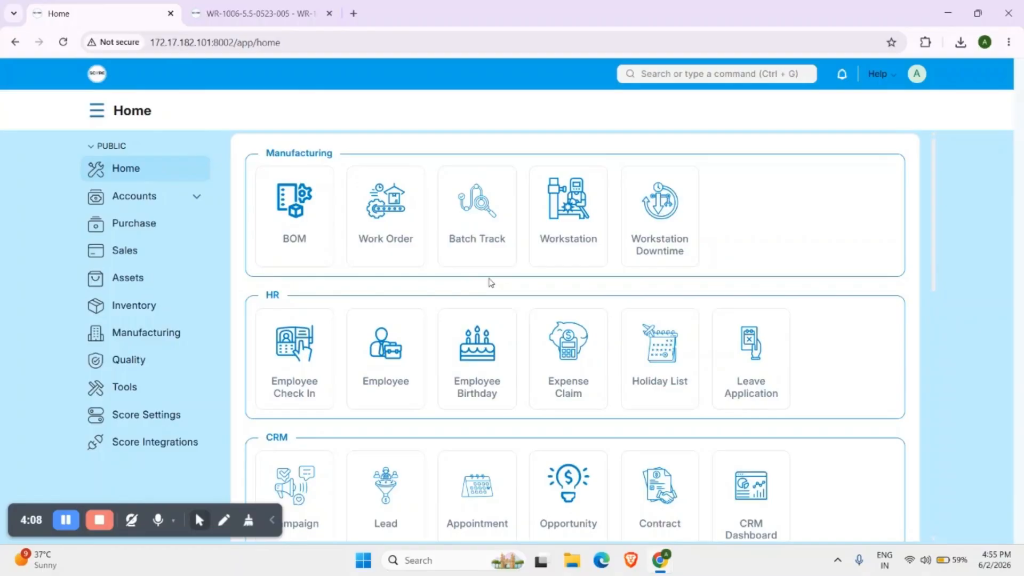
left_click(662, 223)
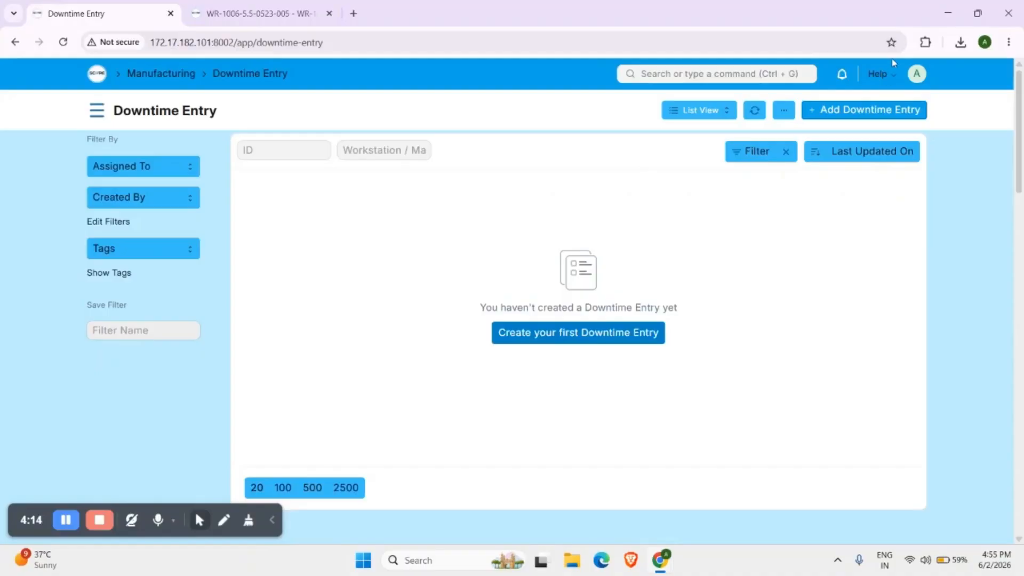
left_click(859, 118)
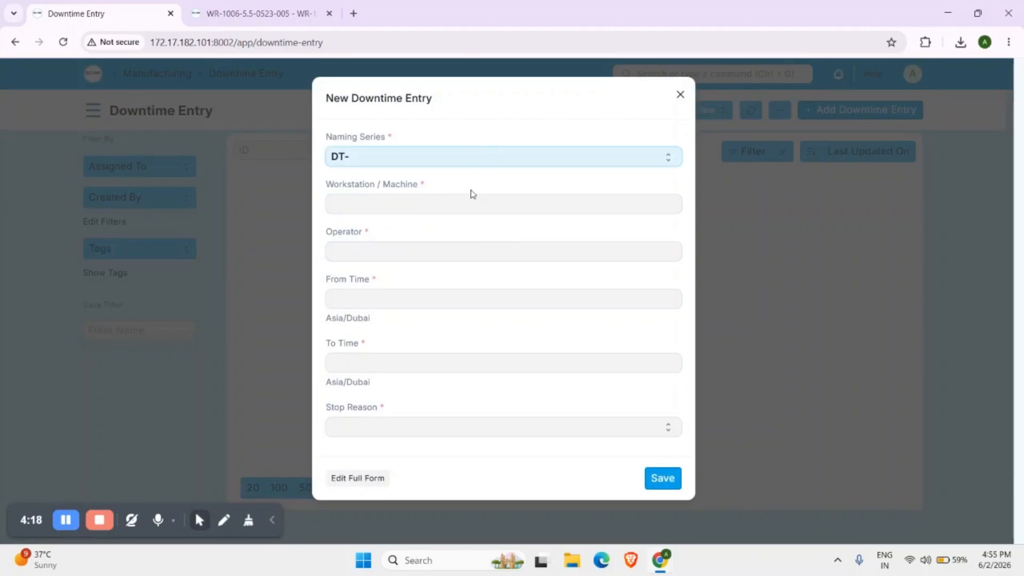
left_click(440, 209)
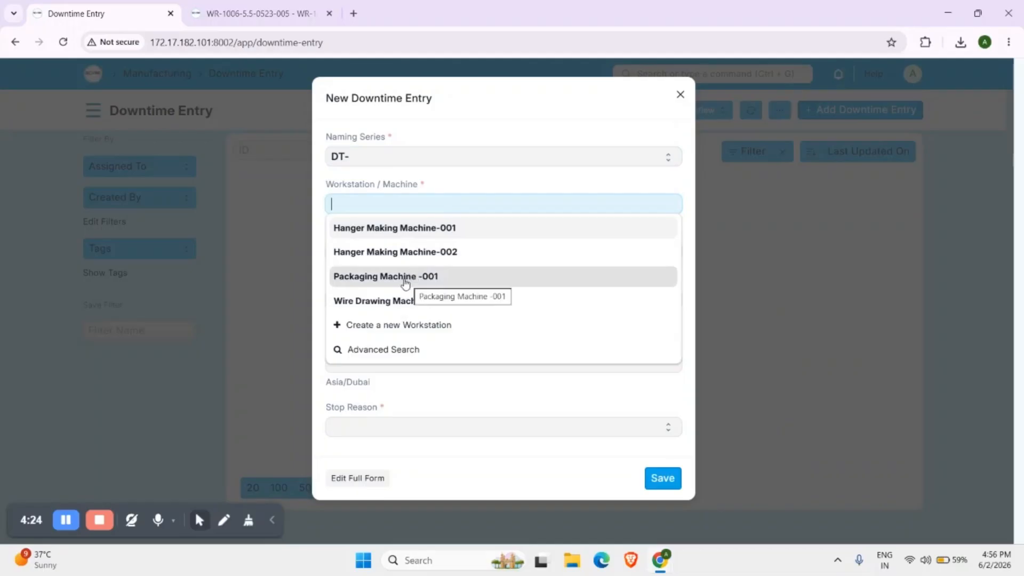
left_click(414, 252)
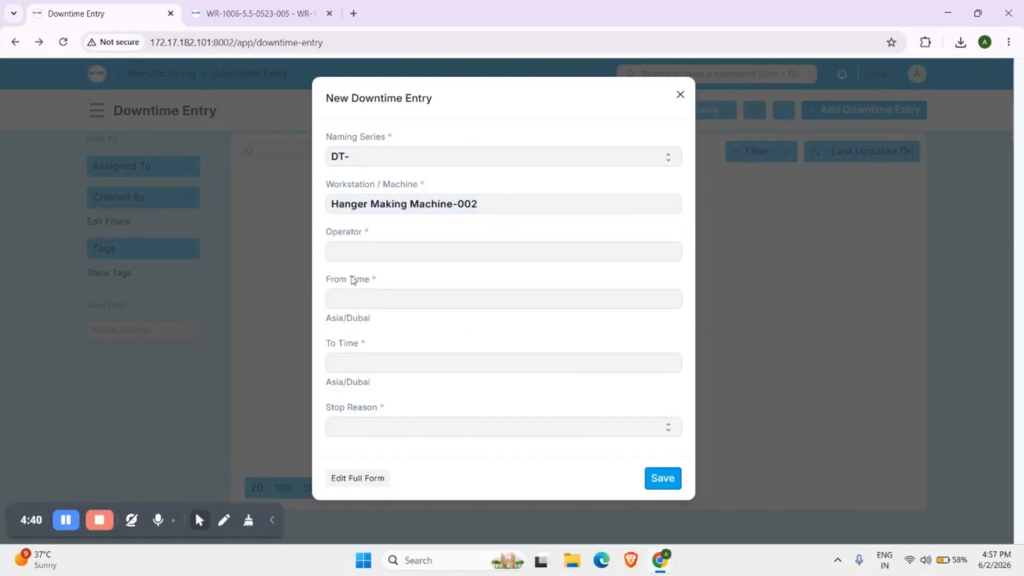
left_click(365, 253)
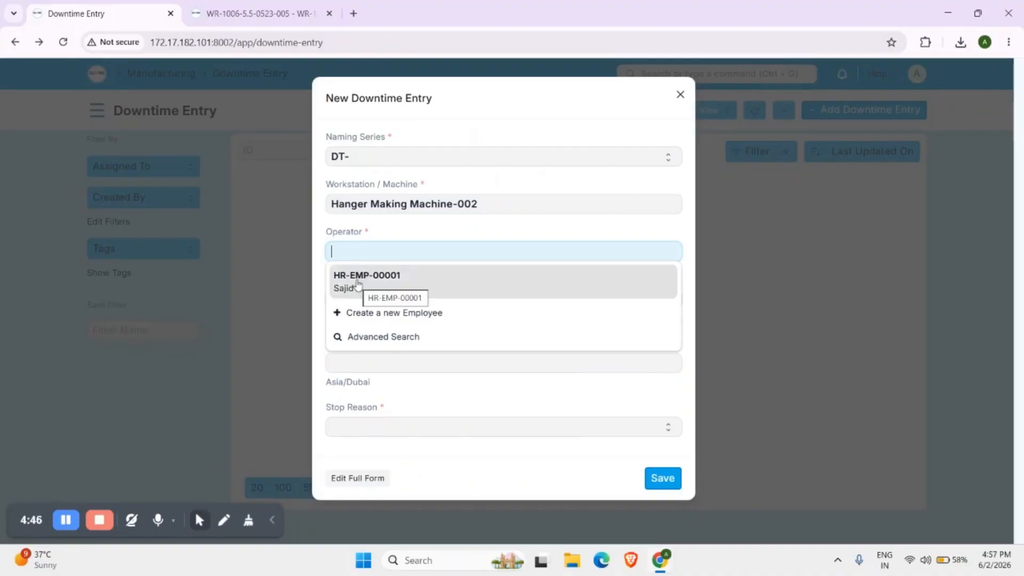
left_click(357, 284)
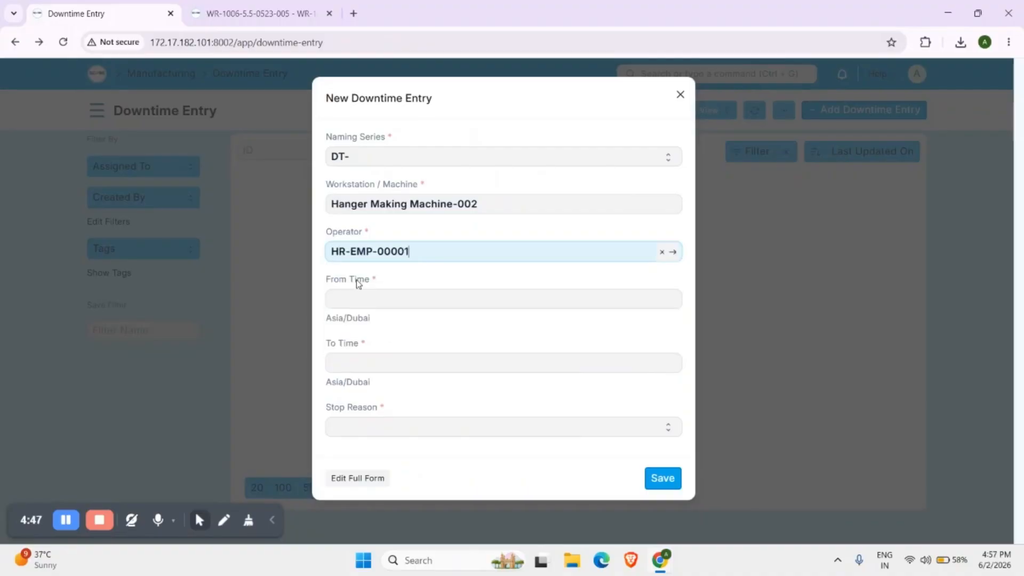
left_click(387, 298)
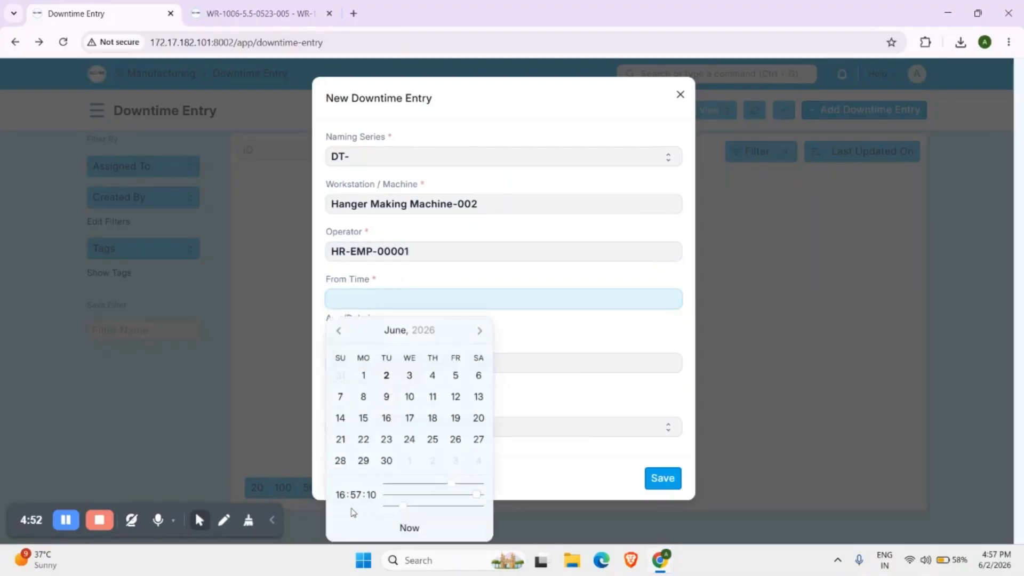
left_click(386, 375)
left_click(398, 369)
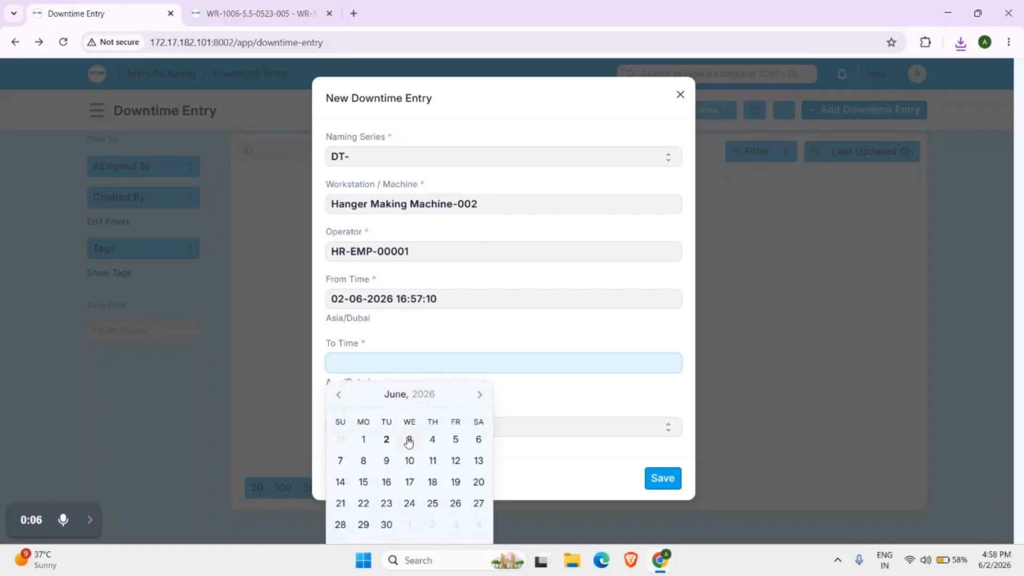
left_click(410, 441)
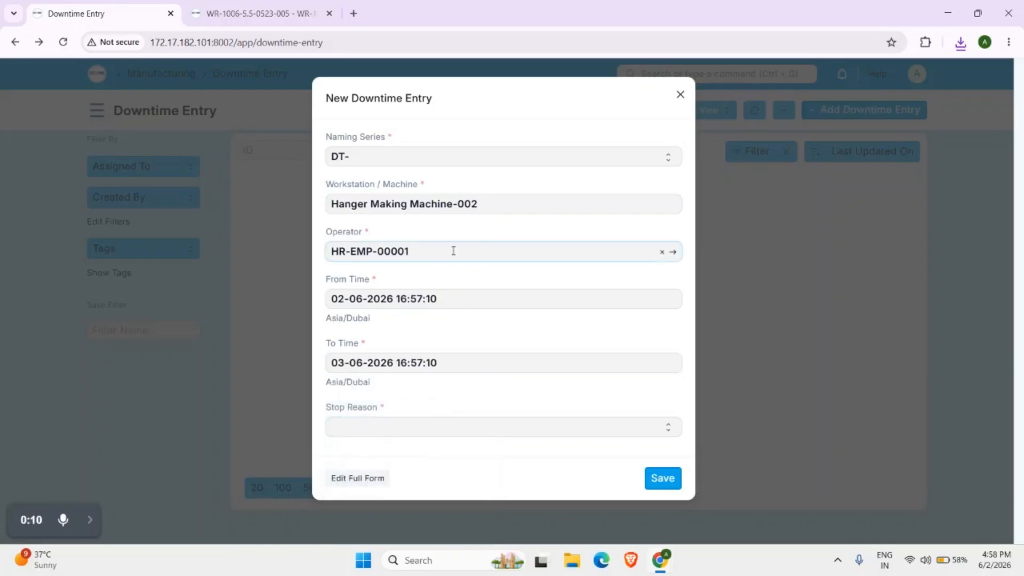
Set the stop reason to Machine operator errors, save the downtime entry and open its record from the list.
left_click(436, 436)
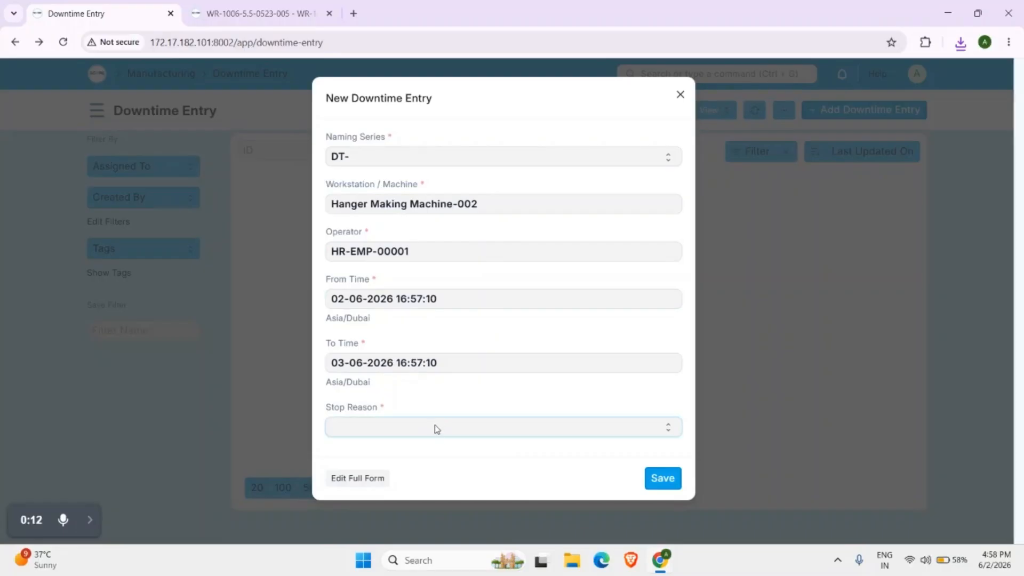
left_click(432, 431)
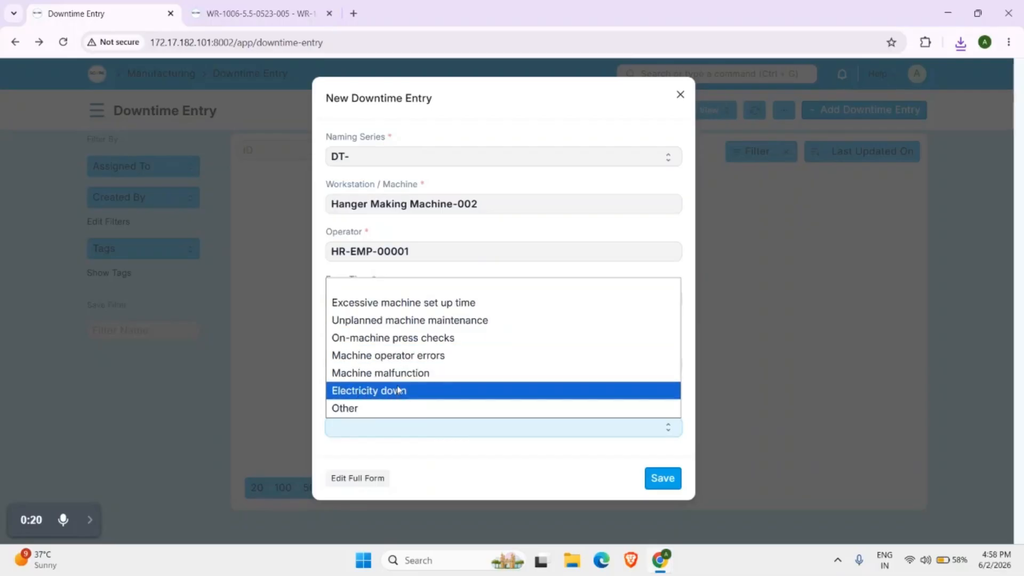
left_click(391, 361)
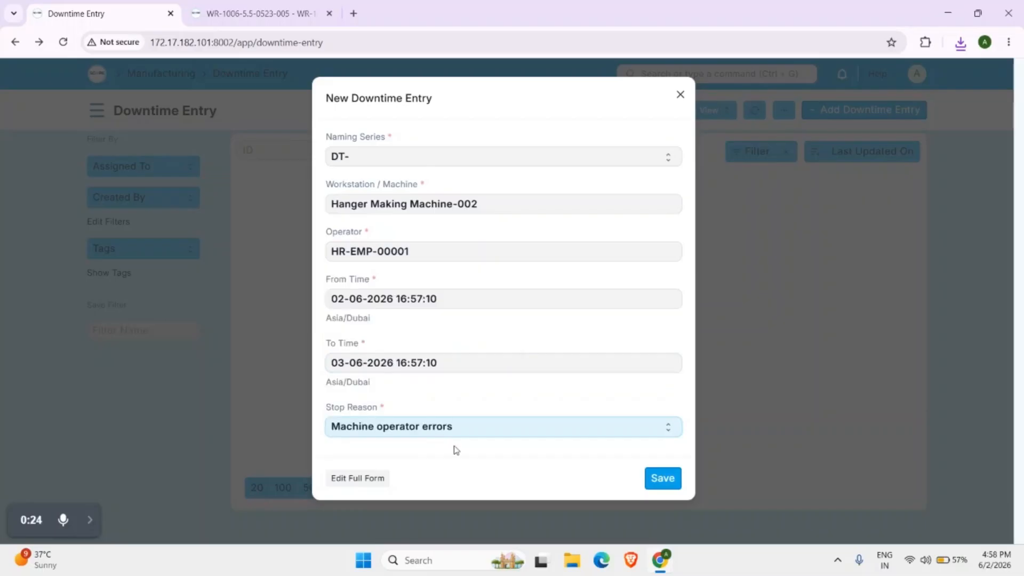
left_click(662, 478)
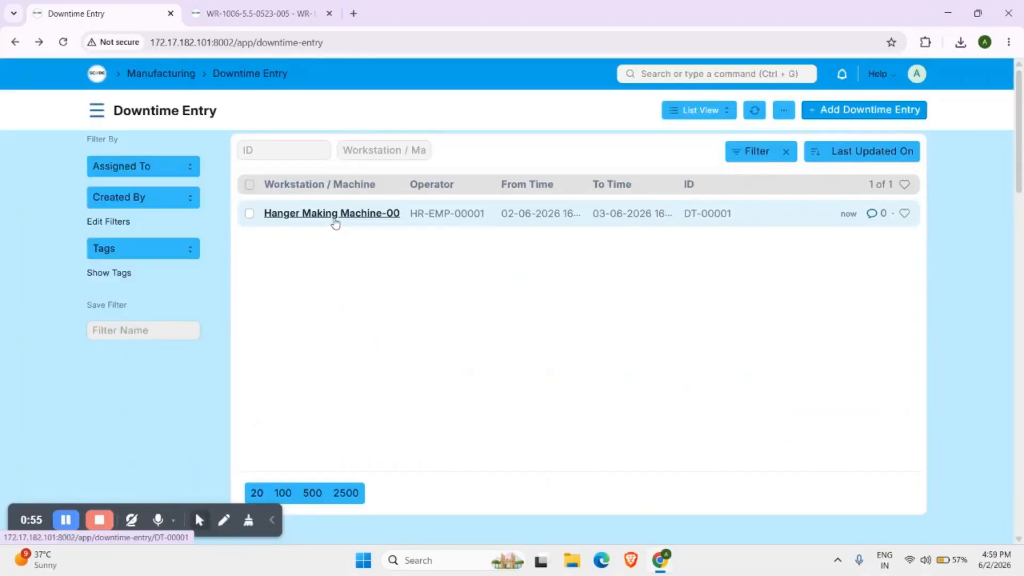
left_click(332, 218)
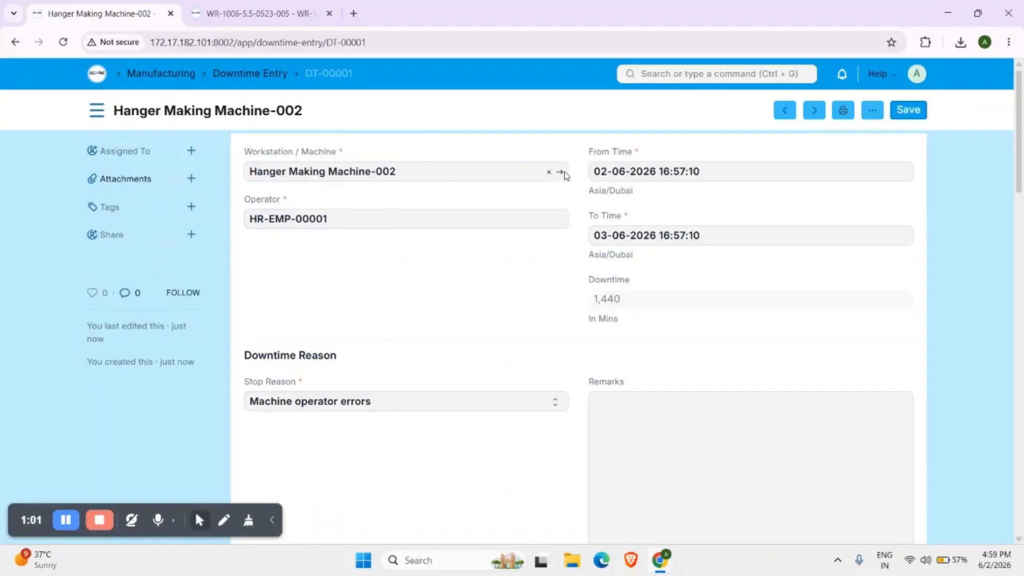
Open the Hanger Making Machine-002 workstation, set its status to Problem and save, checking it in the workstation list.
left_click(561, 173)
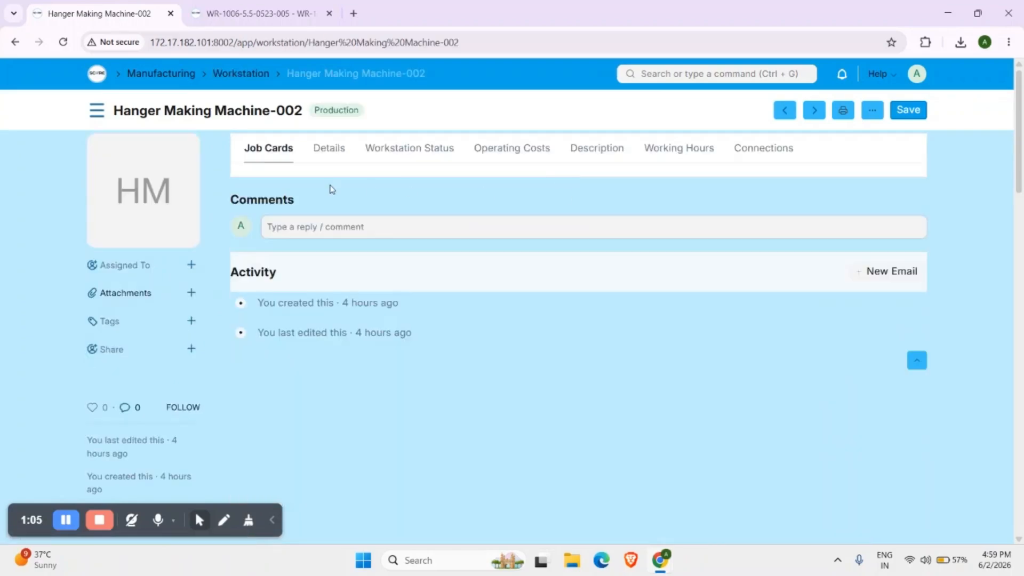
left_click(328, 148)
left_click(404, 148)
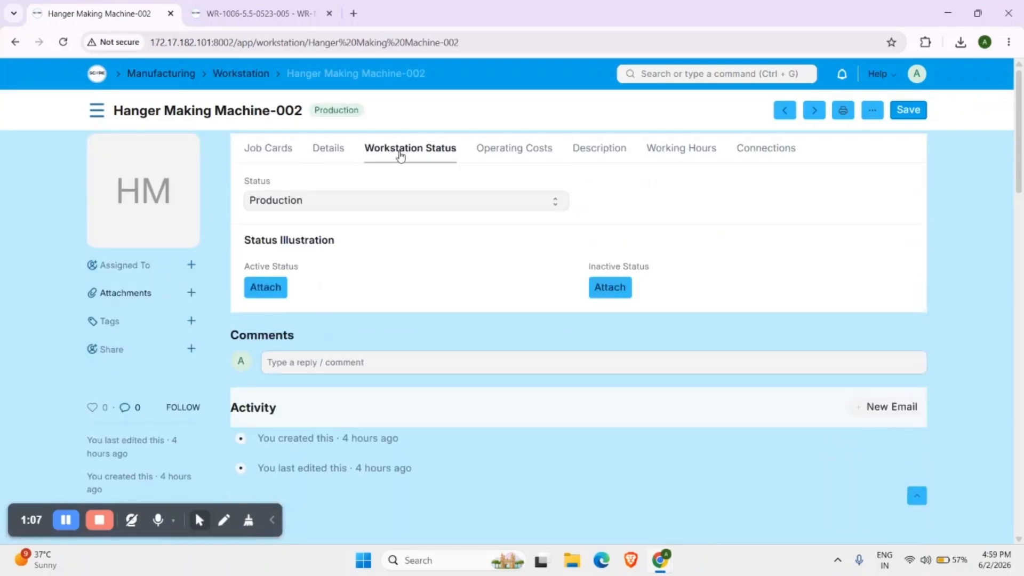
left_click(358, 201)
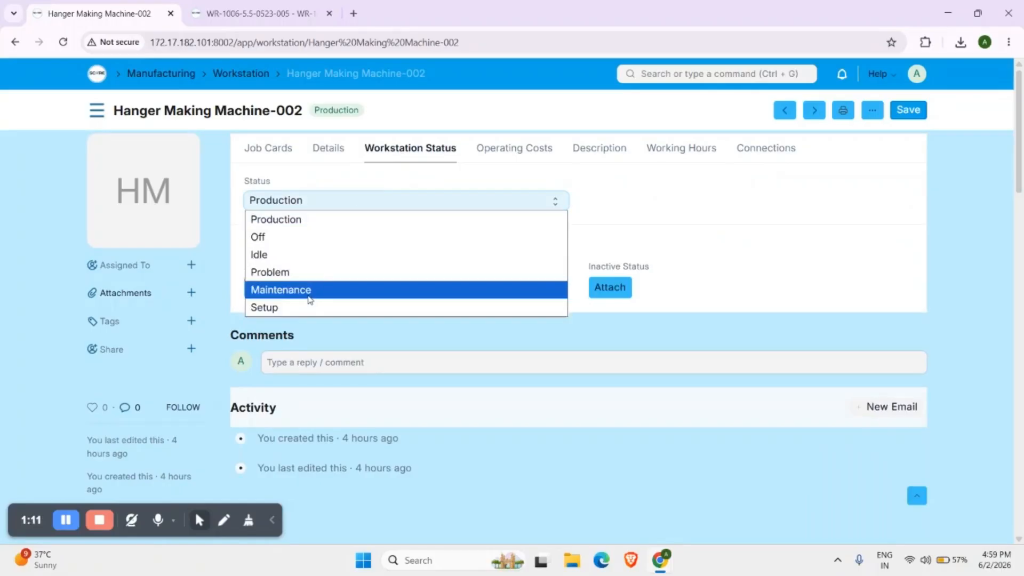
left_click(305, 279)
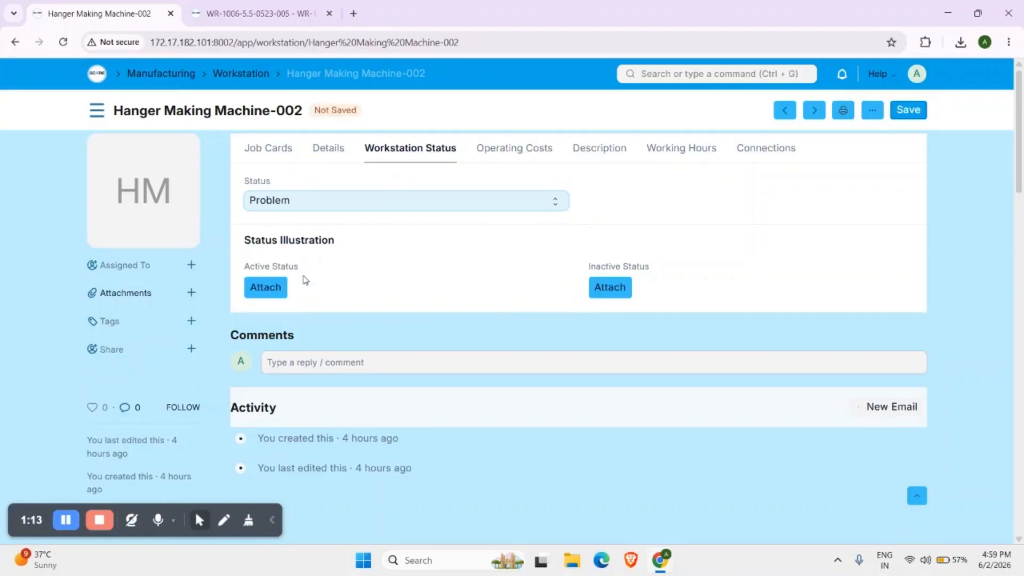
left_click(908, 110)
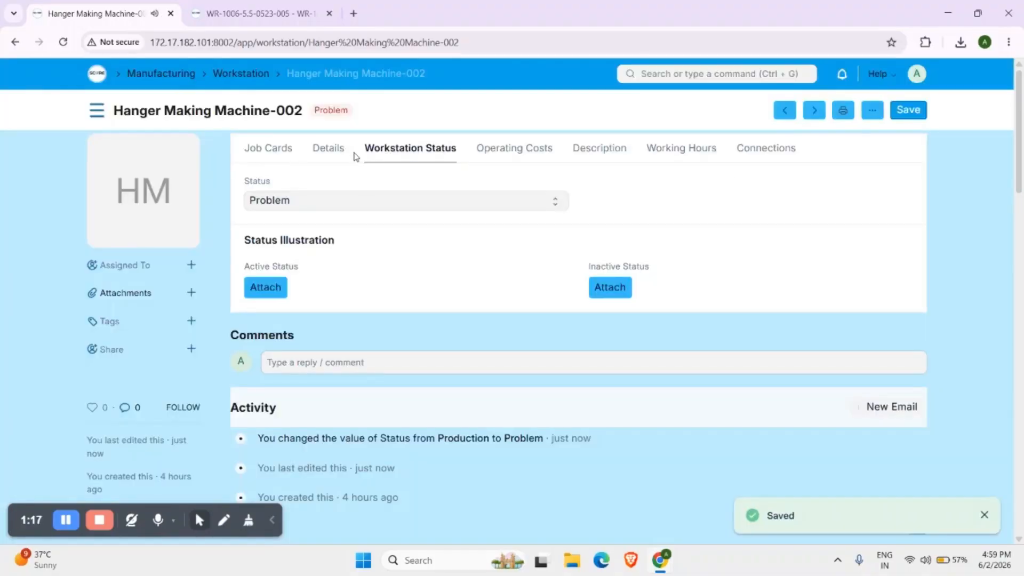
left_click(234, 78)
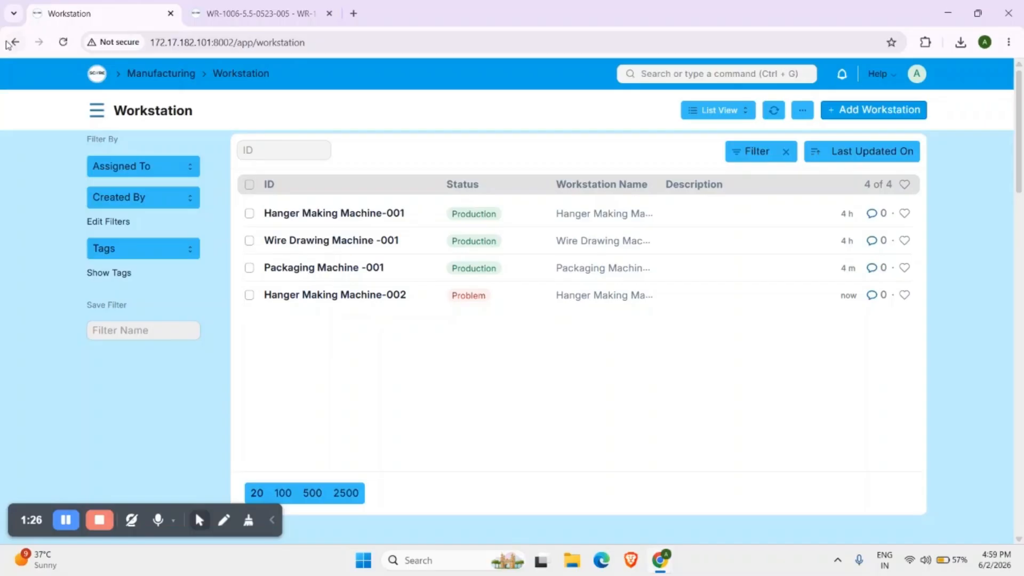
left_click(9, 44)
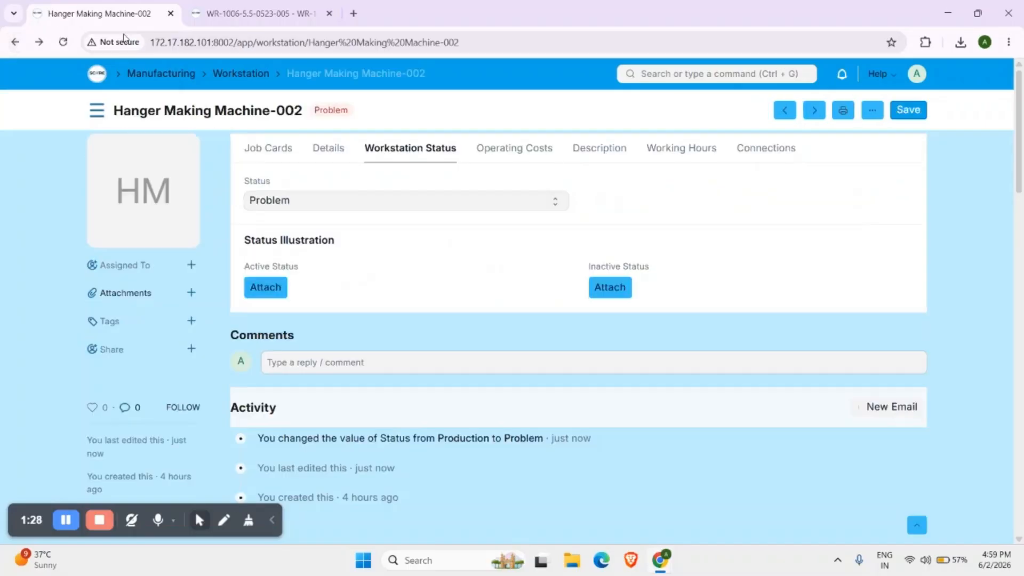
Open Batch Track from Home, and in the other browser tab open the Hanger item from the inventory item list.
left_click(100, 79)
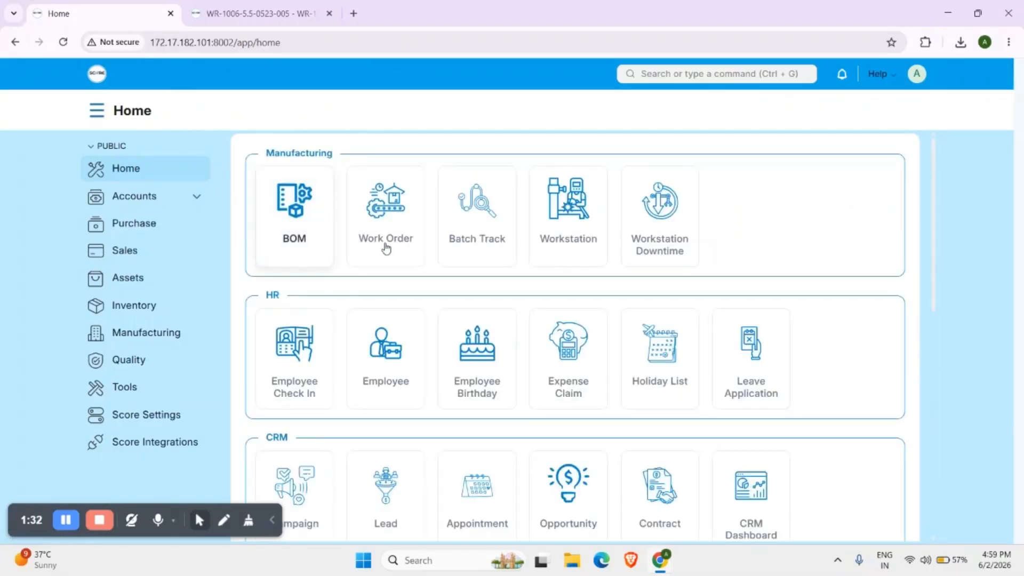
left_click(469, 233)
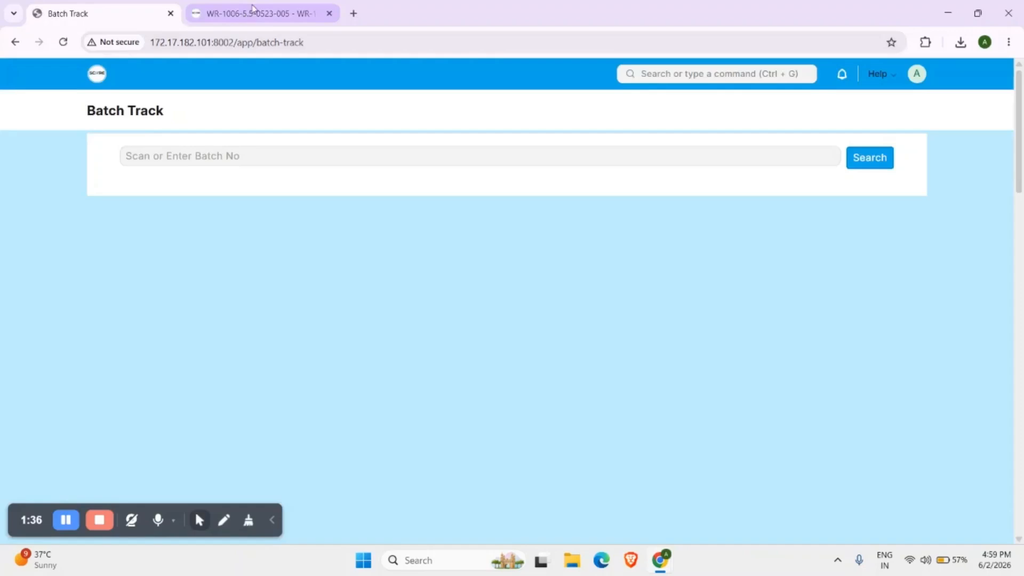
left_click(243, 16)
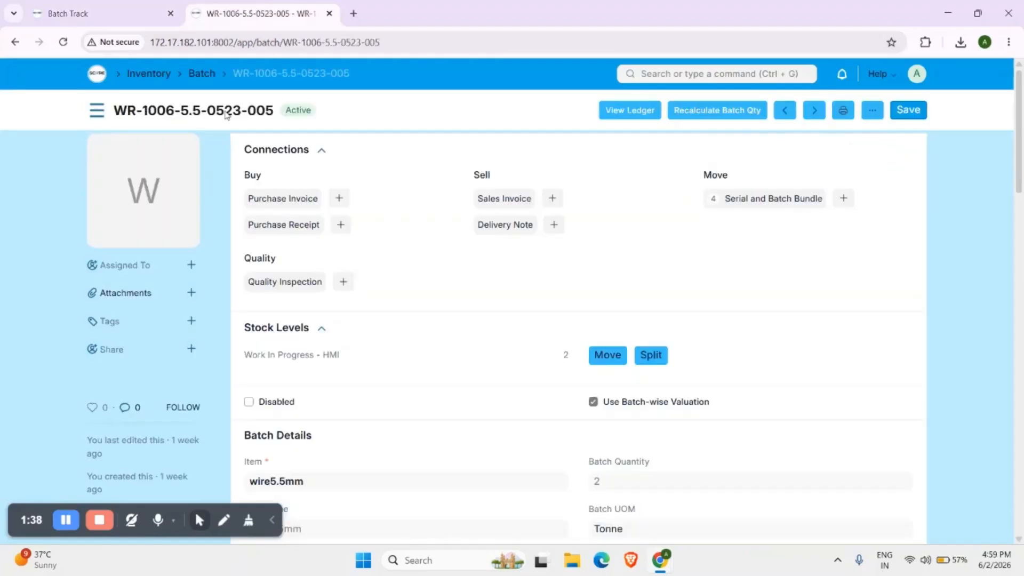
left_click(149, 74)
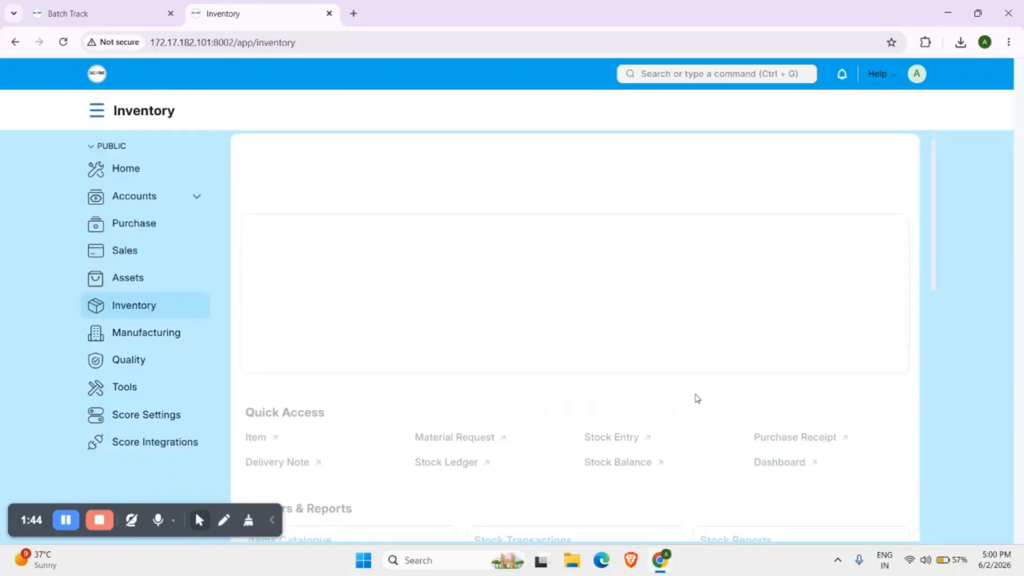
scroll(698, 399, "down", 6)
scroll(698, 399, "up", 8)
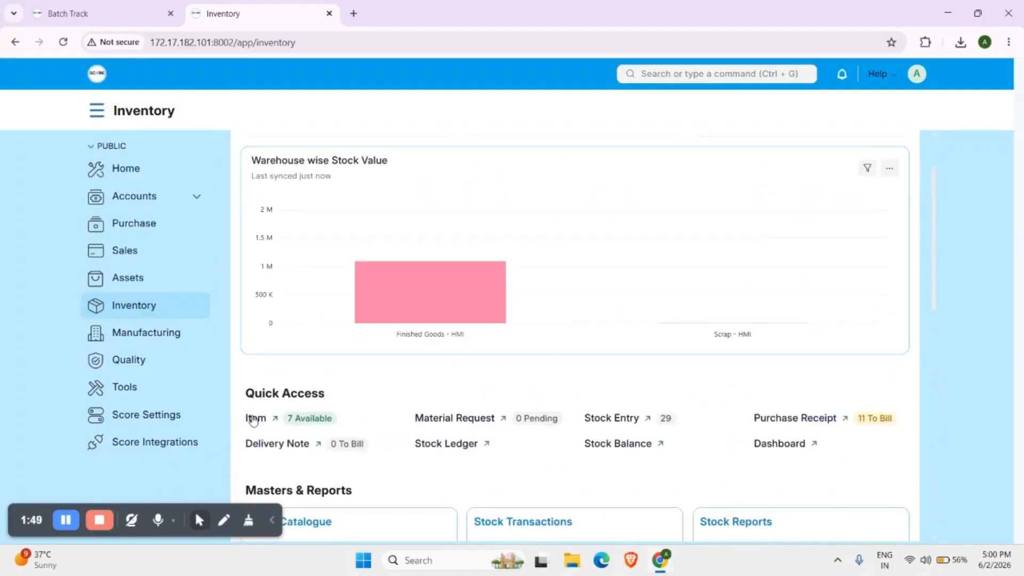
left_click(251, 418)
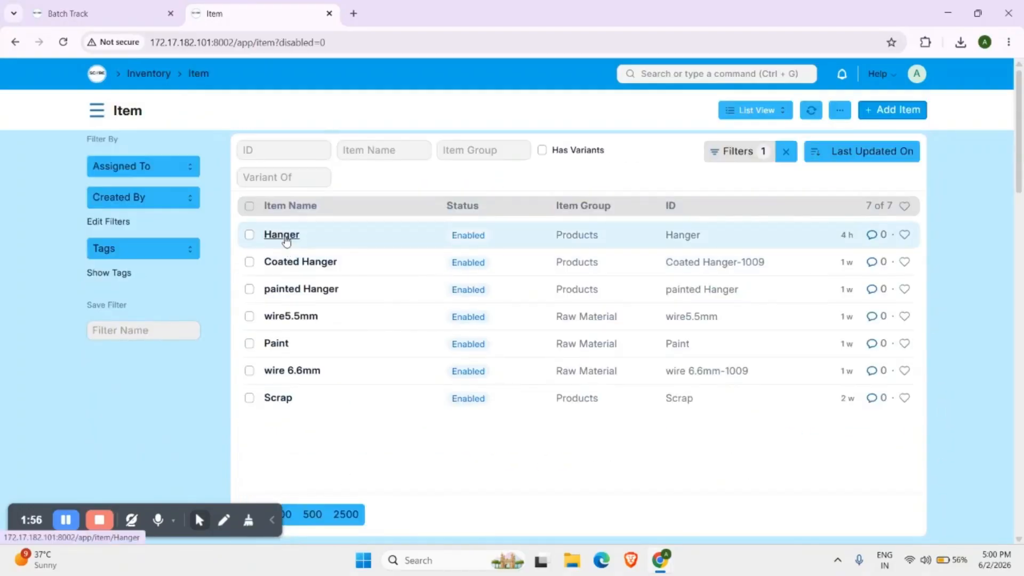
left_click(285, 241)
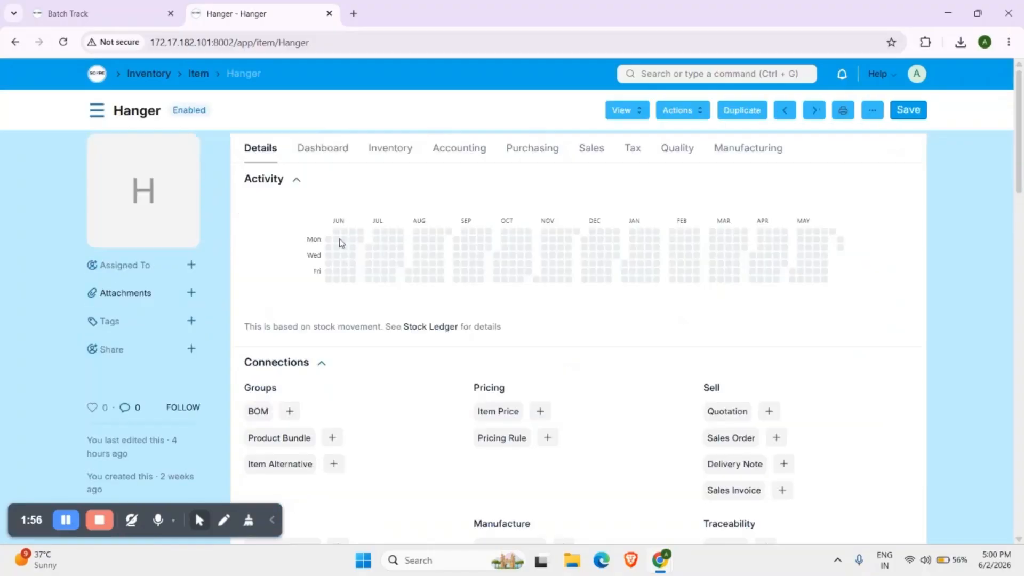
Show the batches linked to the Hanger item and open batch hanger-0602-004.
scroll(469, 316, "down", 1)
scroll(469, 317, "up", 1)
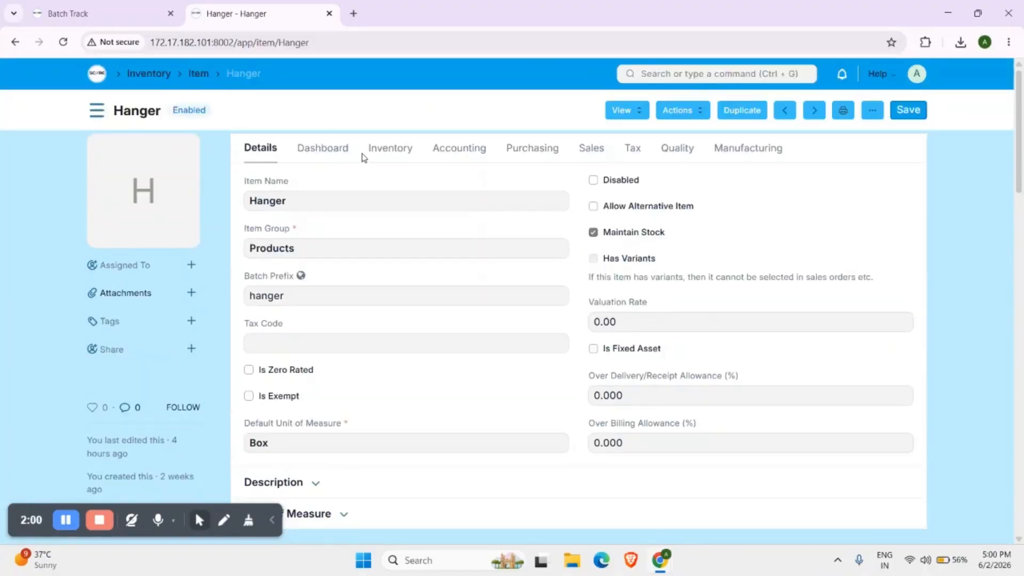
left_click(328, 152)
scroll(567, 502, "down", 5)
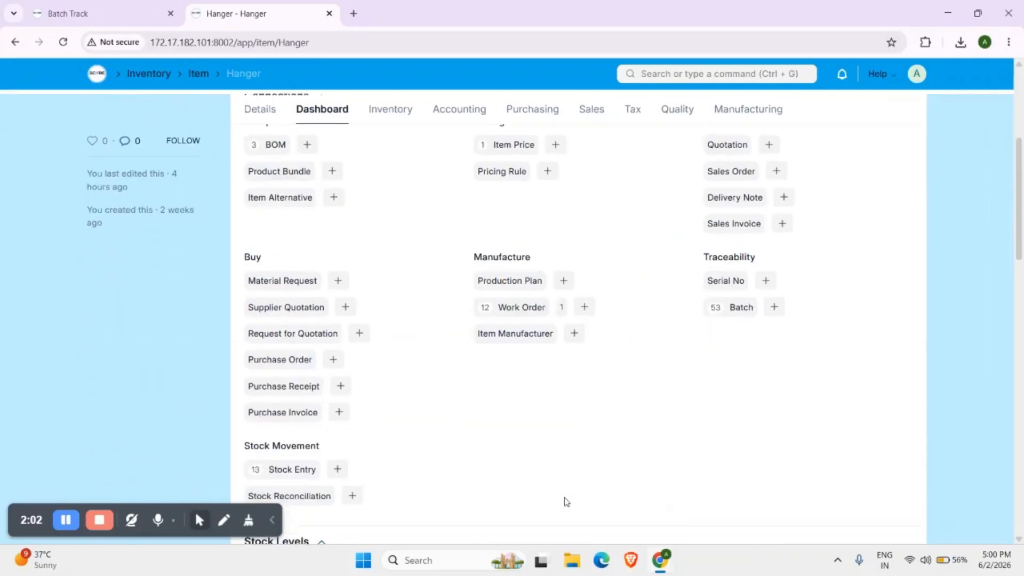
left_click(741, 300)
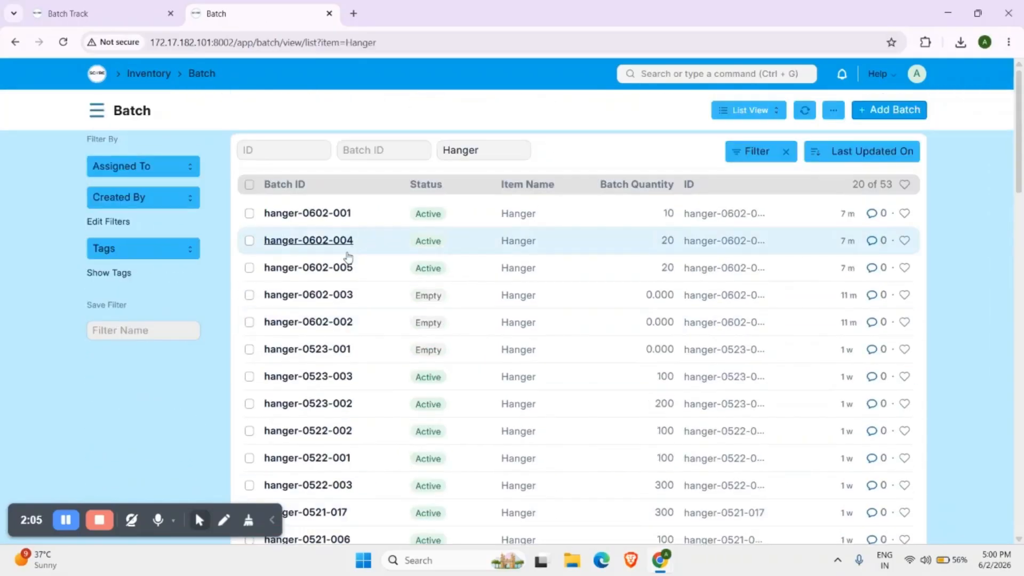
left_click(311, 242)
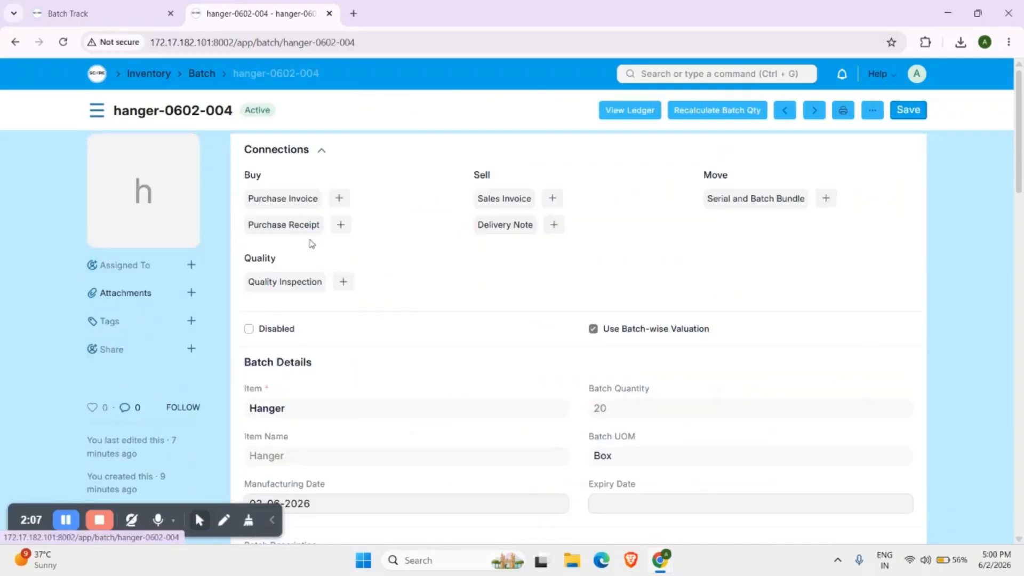
Copy the batch ID hanger-0602-004 and search for it in Batch Track.
left_click_drag(234, 112, 99, 127)
key("ctrl+c")
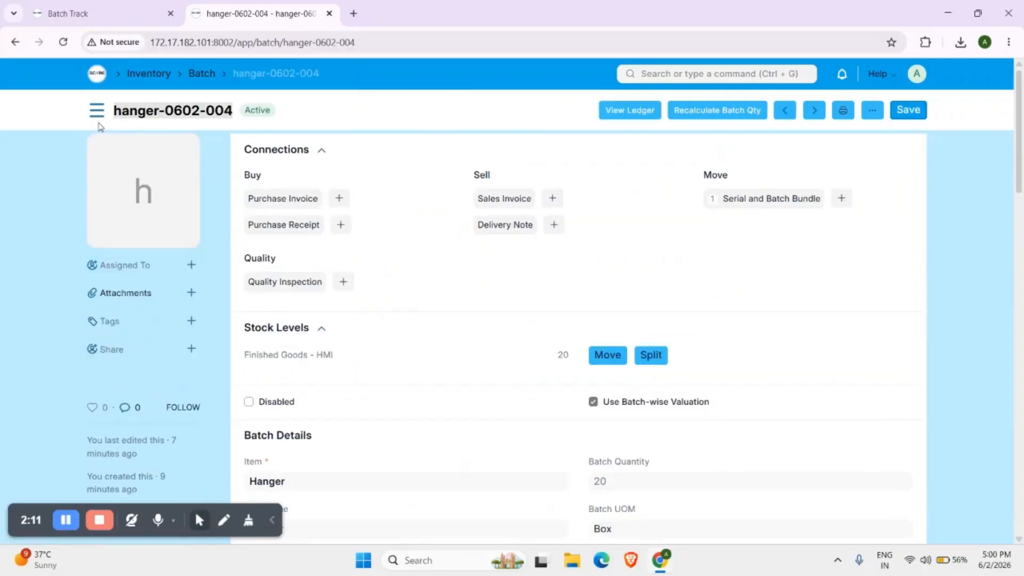
left_click(96, 14)
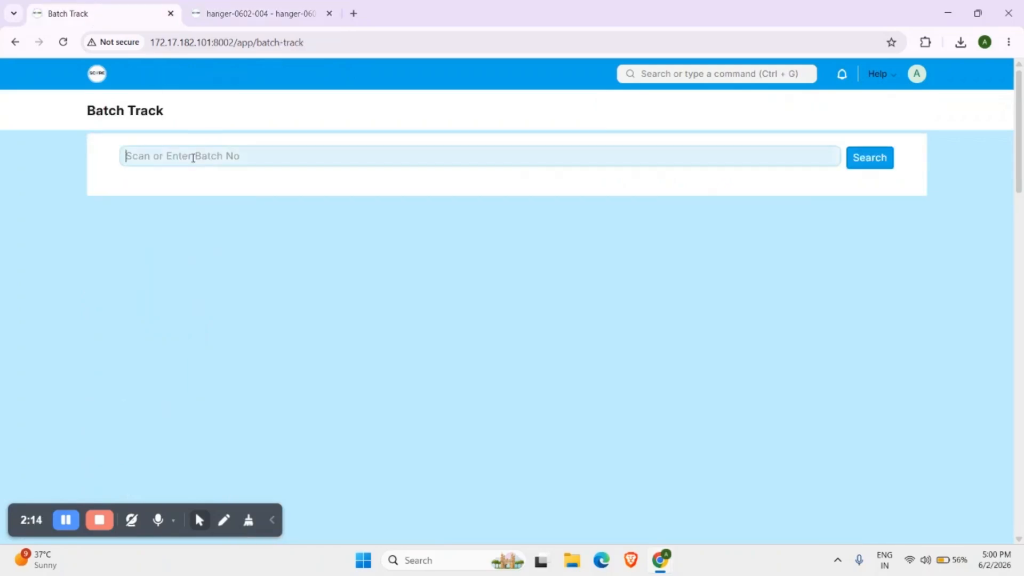
key("ctrl+v")
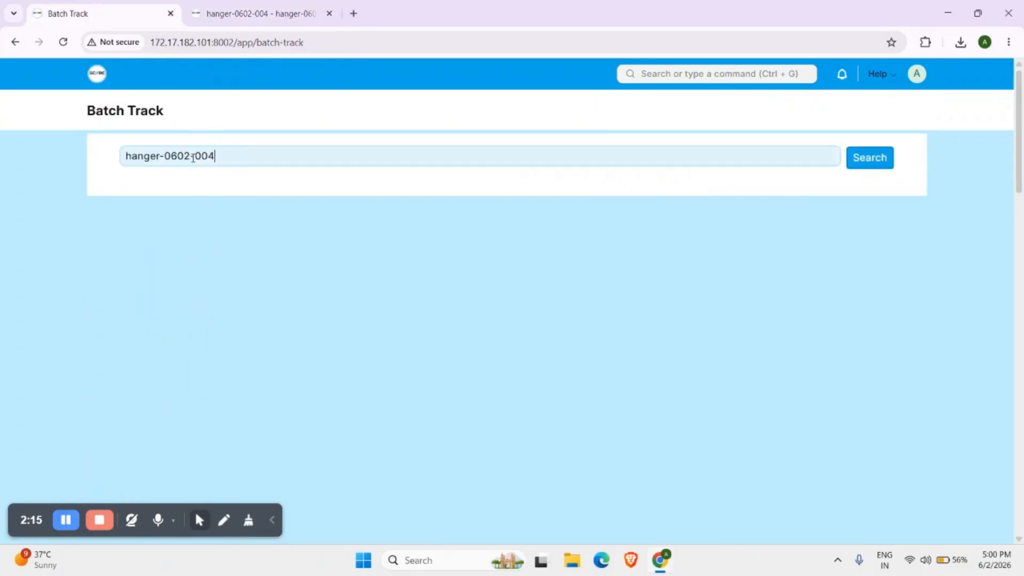
left_click(872, 170)
left_click(872, 169)
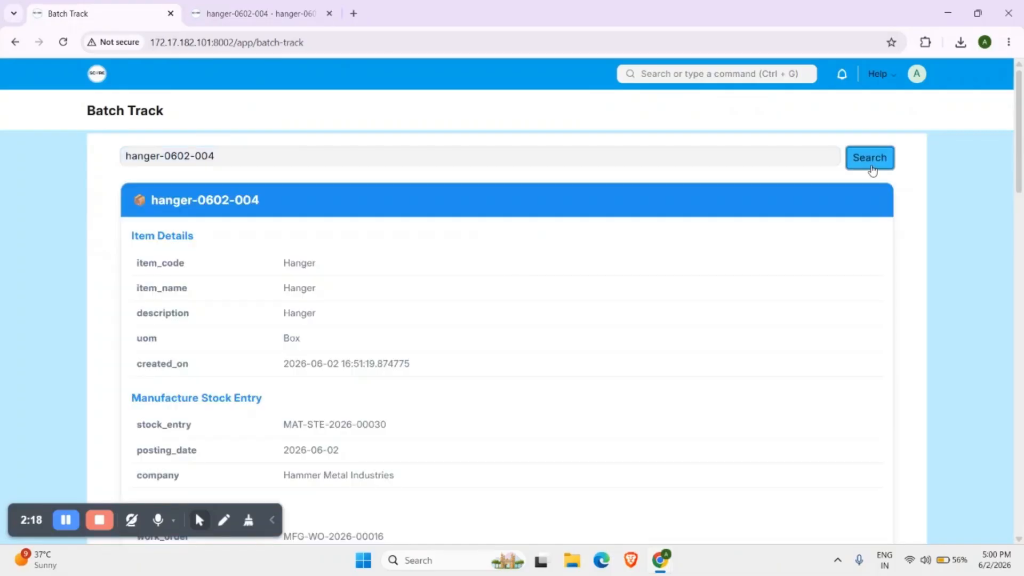
Review the item, stock entry and work order details of hanger-0602-004 and continue the trace into wire batch WR-1006-5.5-0523-005.
scroll(700, 272, "down", 1)
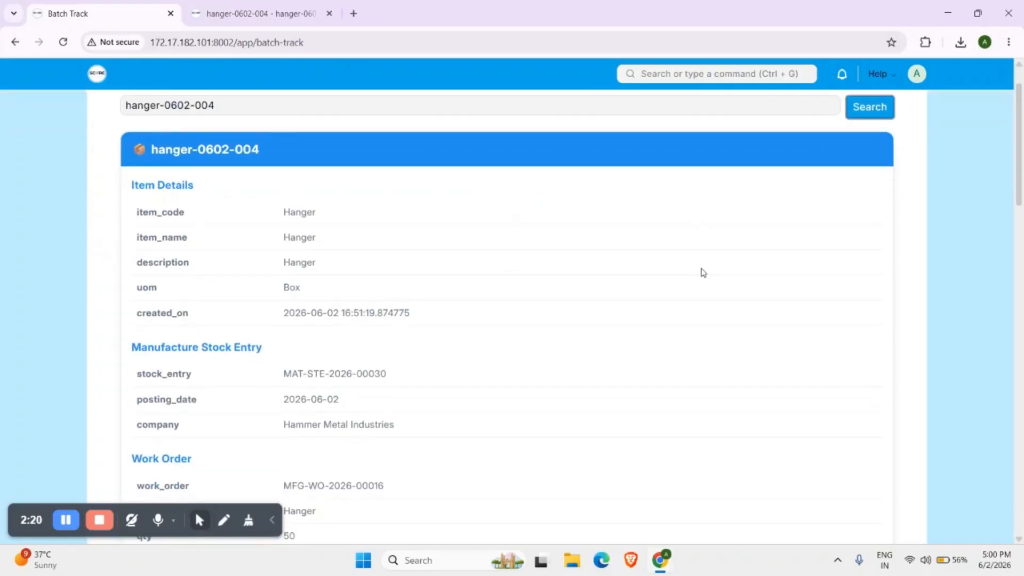
scroll(703, 272, "down", 1)
scroll(702, 273, "up", 1)
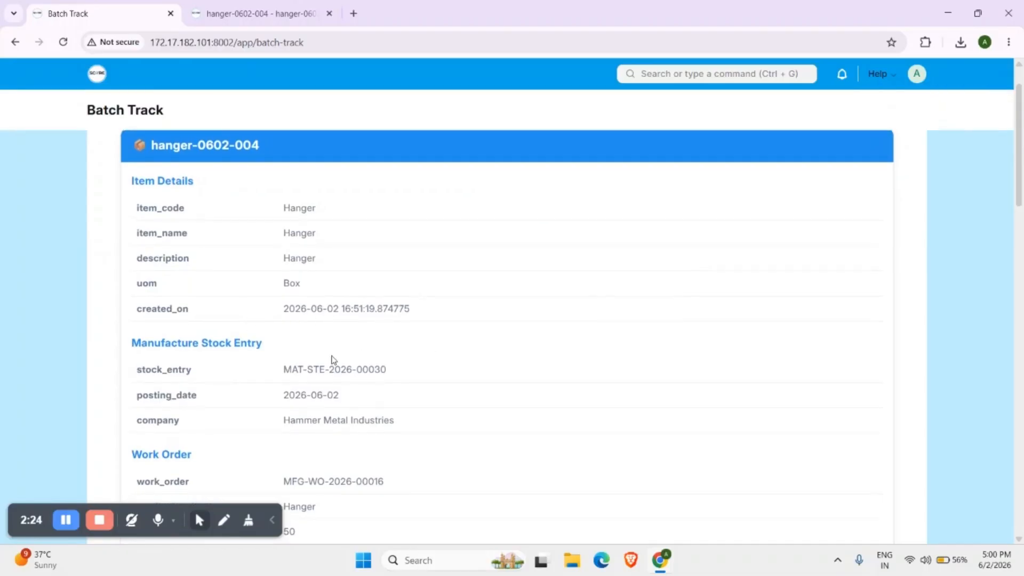
scroll(331, 359, "down", 1)
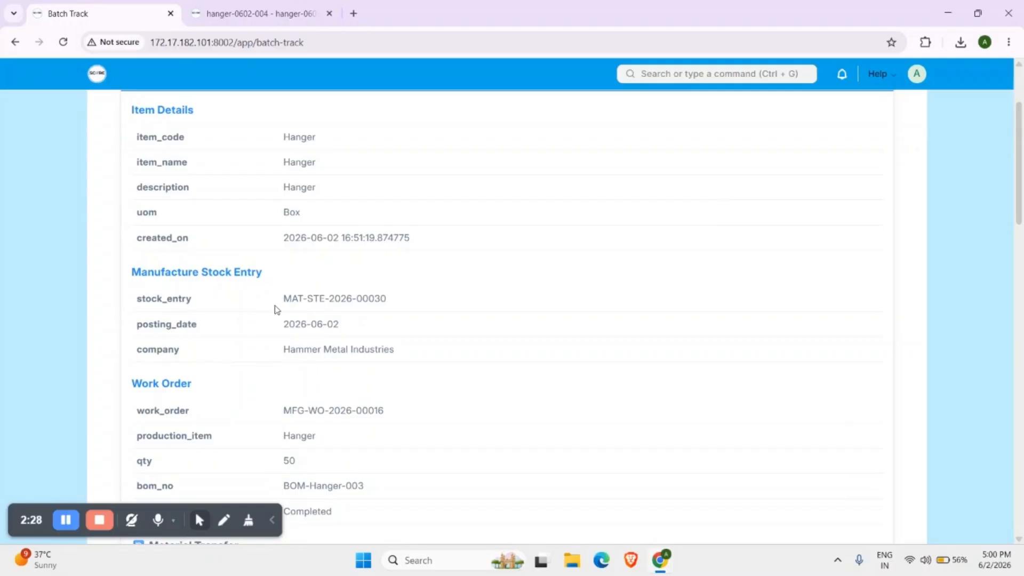
scroll(279, 327, "down", 4)
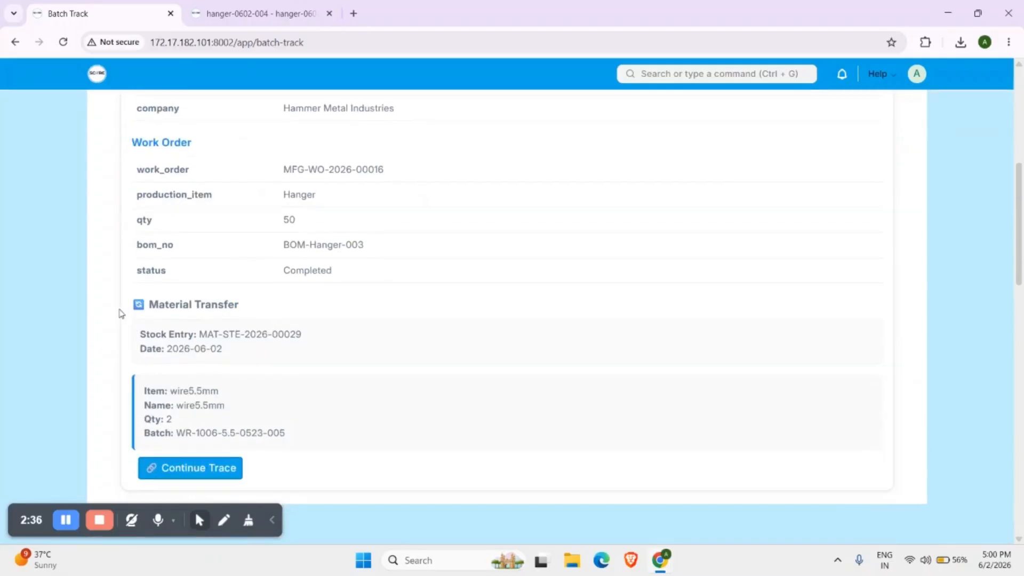
left_click(195, 470)
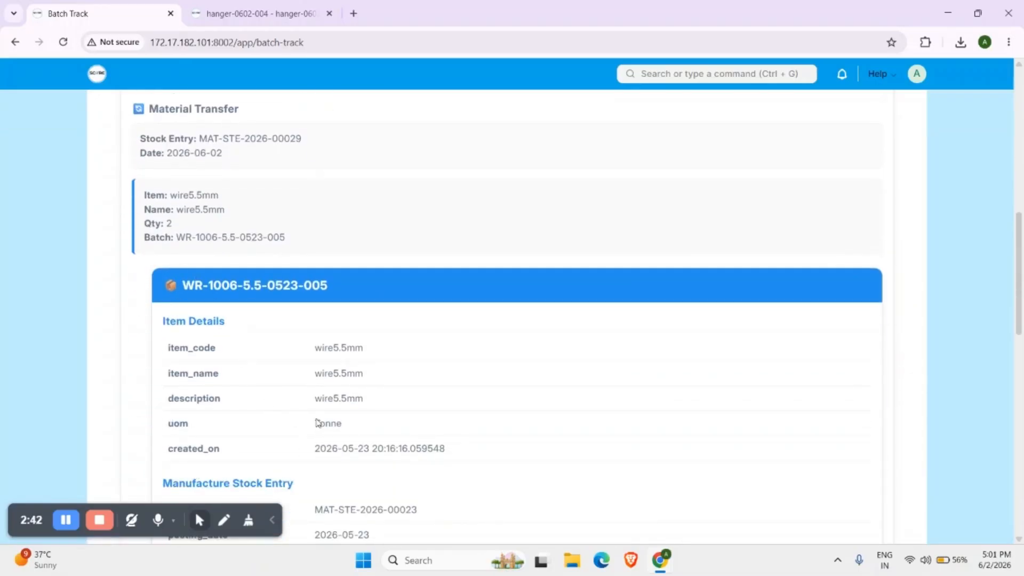
Review the manufacture and material transfer details of WR-1006-5.5-0523-005 and continue the trace into batch wire-1009-6.6-0523-003.
scroll(332, 429, "down", 1)
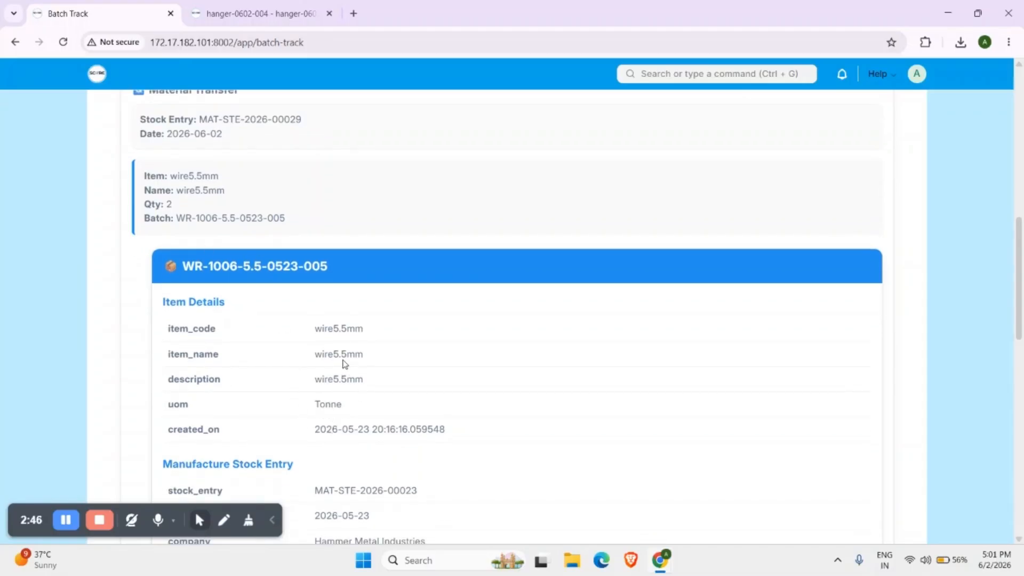
scroll(340, 402, "down", 2)
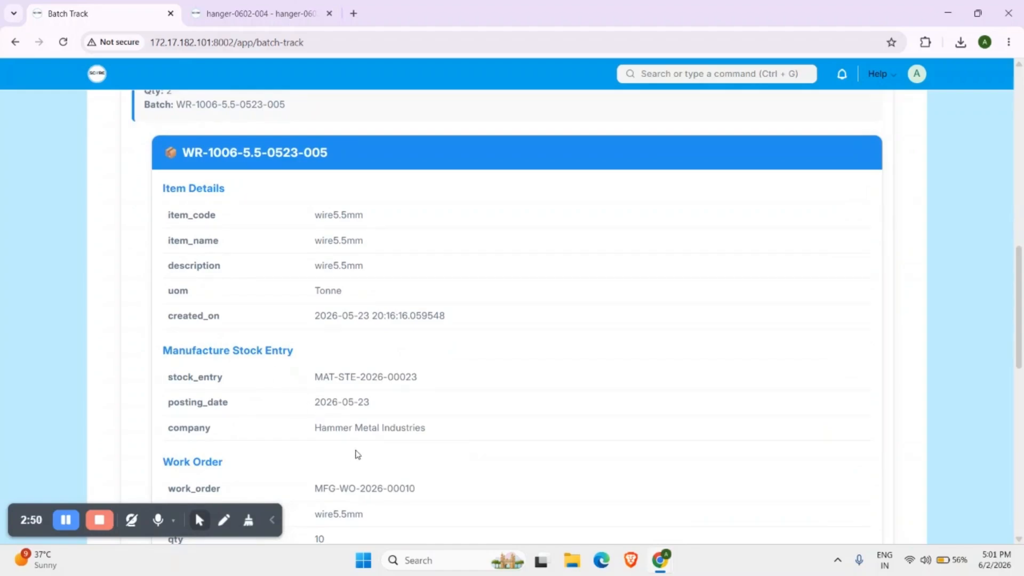
scroll(356, 455, "down", 3)
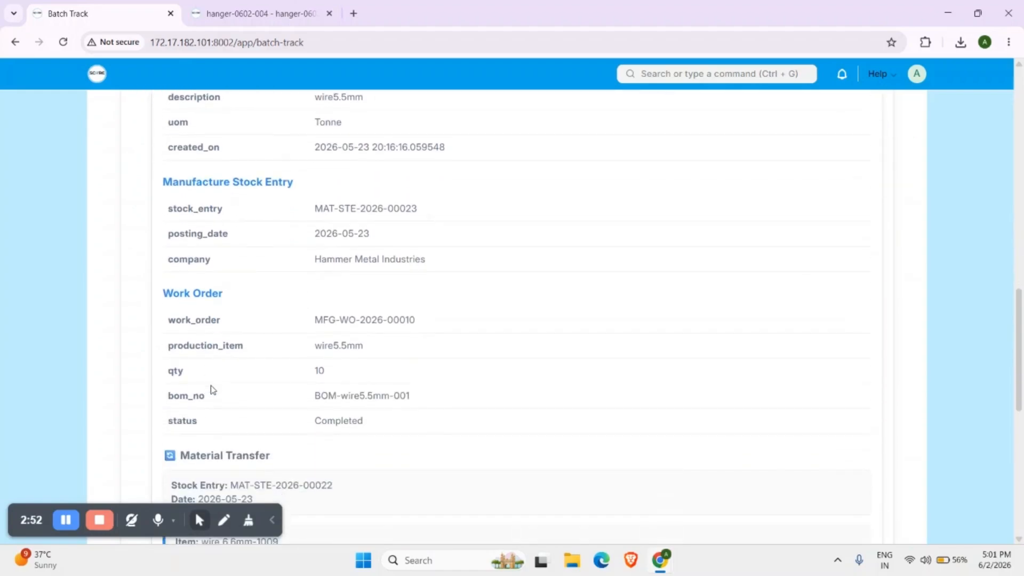
scroll(210, 385, "up", 1)
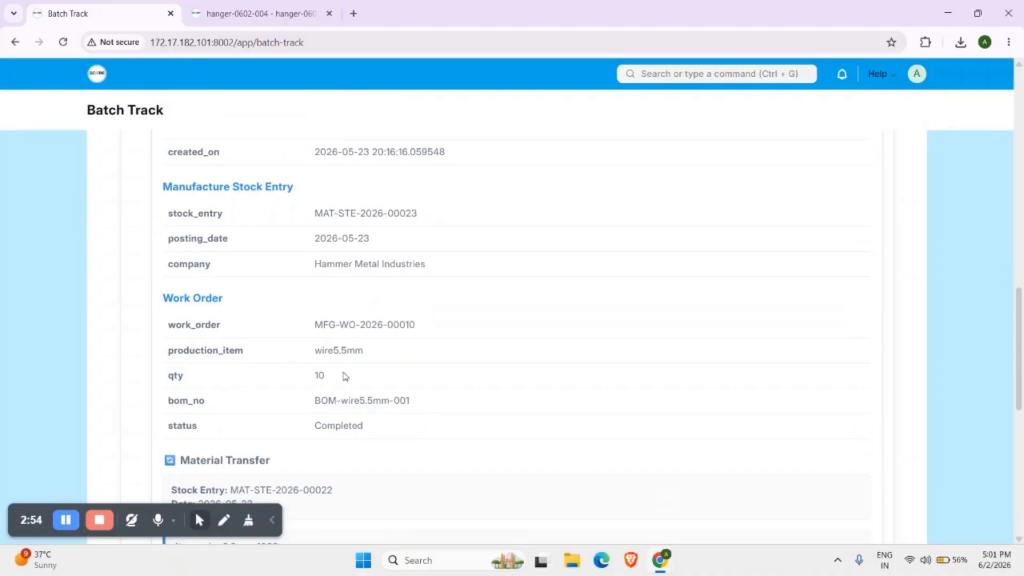
scroll(332, 417, "down", 2)
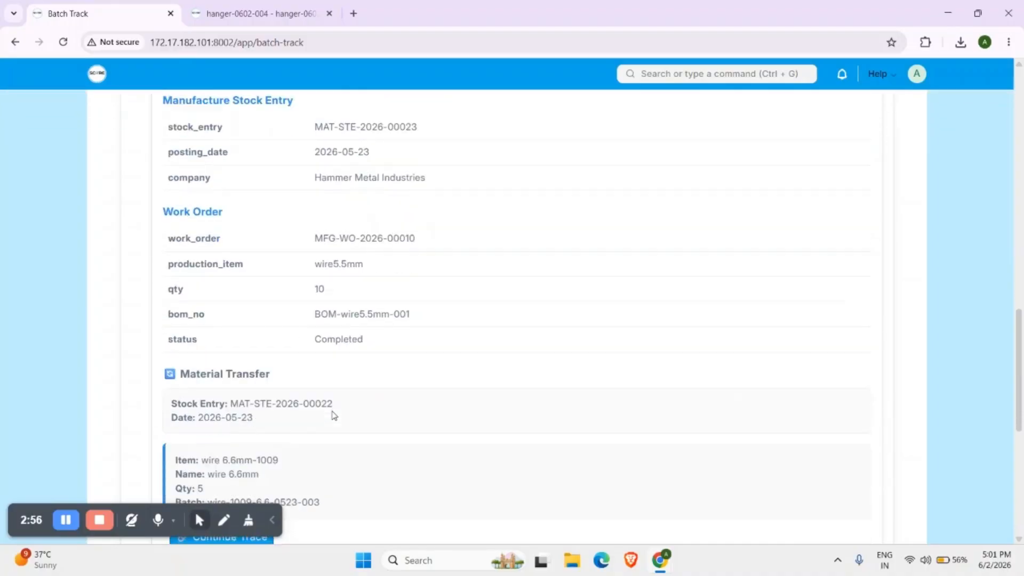
scroll(232, 391, "down", 1)
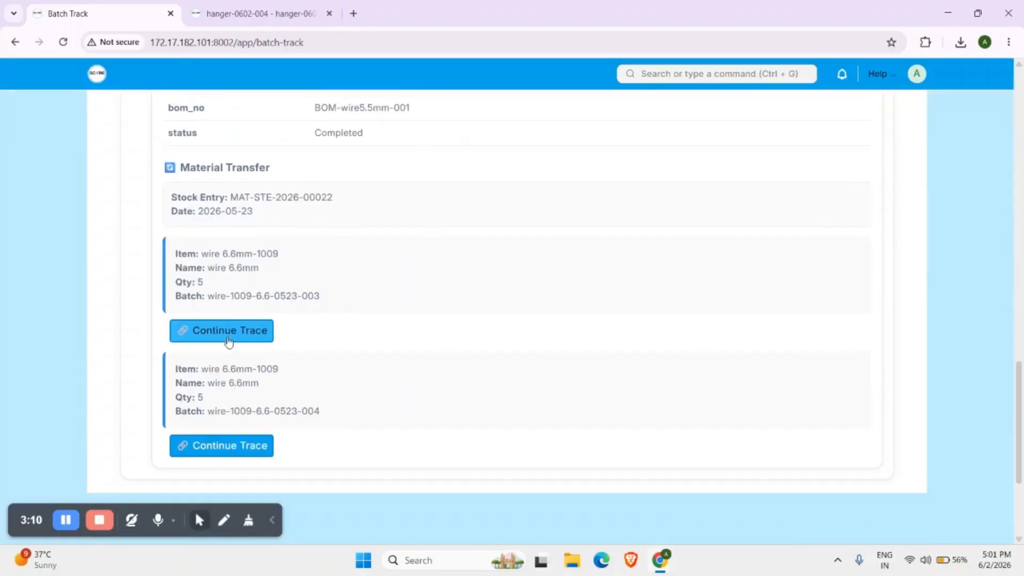
left_click(229, 332)
Examine the purchase receipt details of batch wire-1009-6.6-0523-003 and highlight its purchase receipt number.
scroll(314, 363, "down", 5)
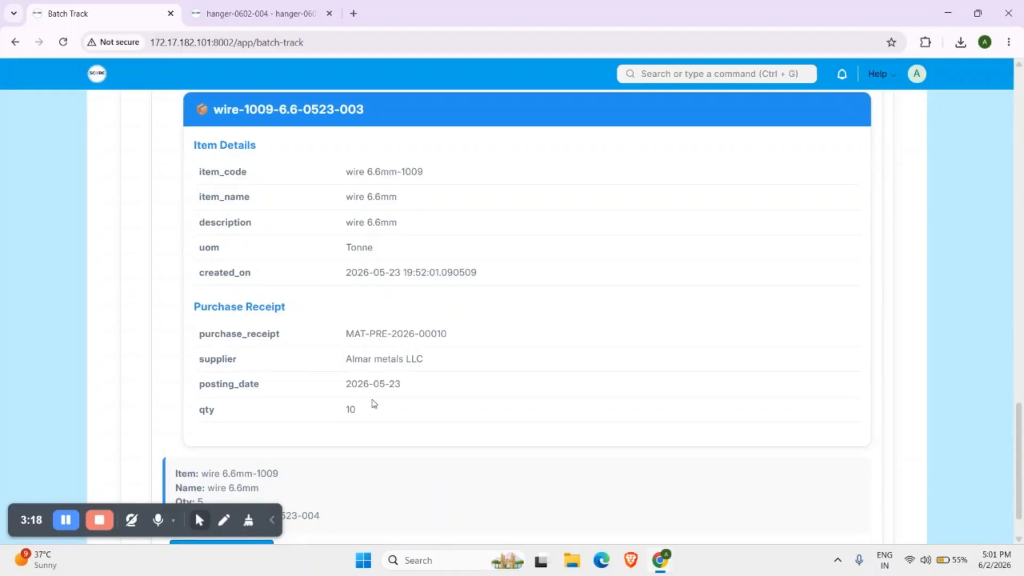
left_click_drag(343, 334, 447, 334)
scroll(341, 320, "down", 1)
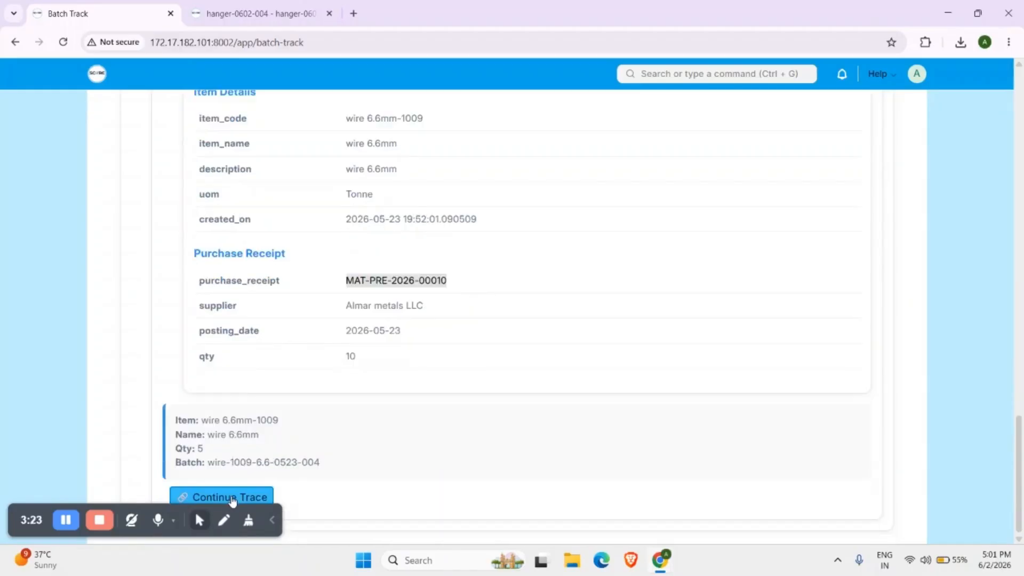
Continue the trace into batch wire-1009-6.6-0523-004, highlight its purchase receipt number and review the trace back up to hanger-0602-004.
left_click(232, 501)
scroll(300, 438, "down", 6)
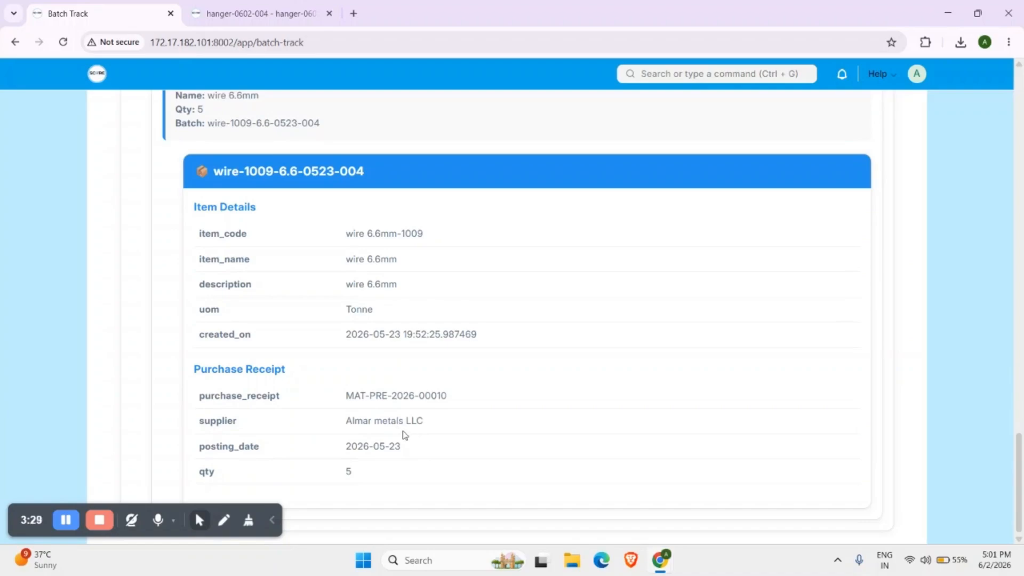
left_click_drag(346, 395, 441, 395)
triple_click(340, 399)
scroll(203, 343, "up", 10)
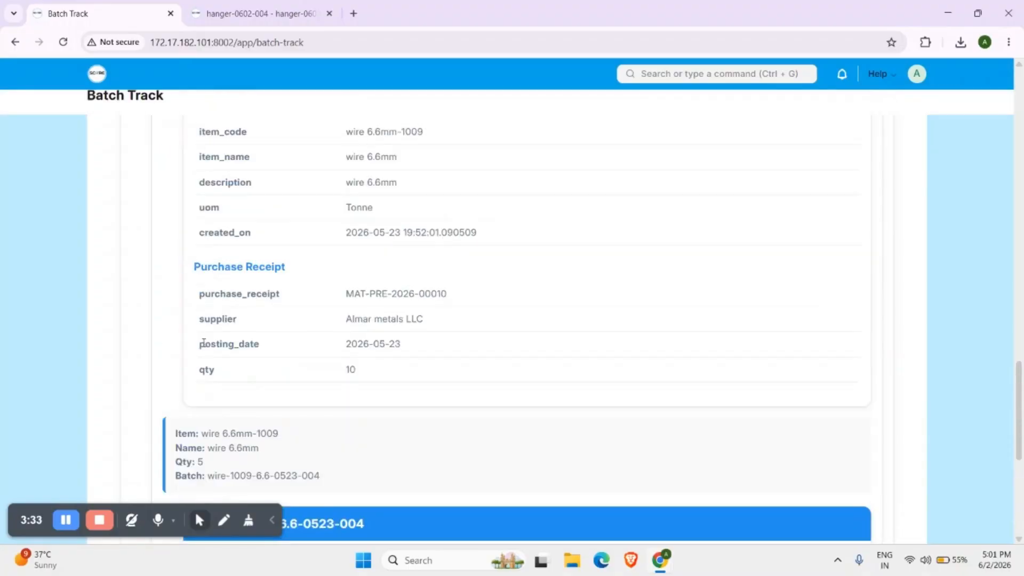
scroll(203, 343, "up", 10)
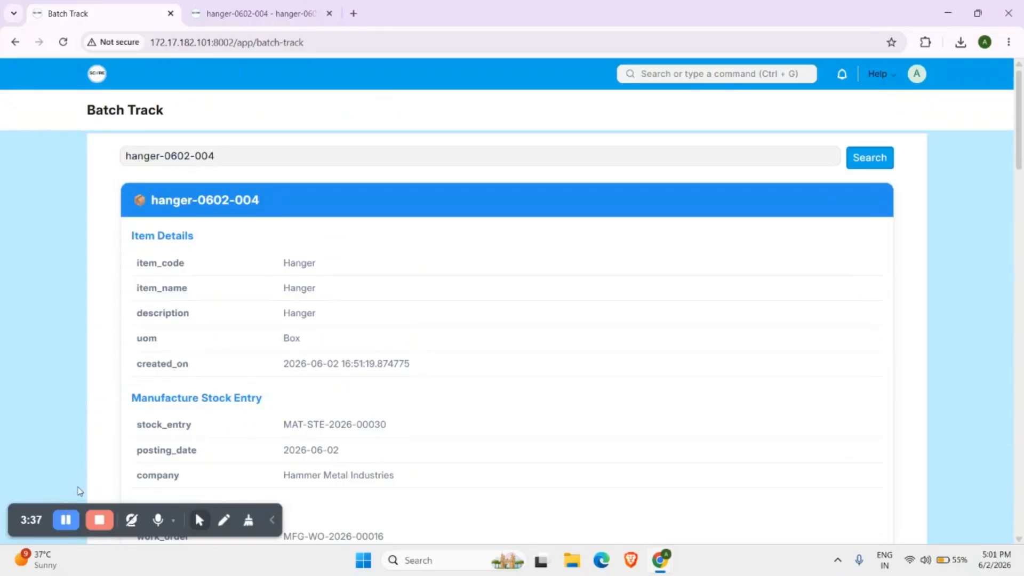
left_click(65, 521)
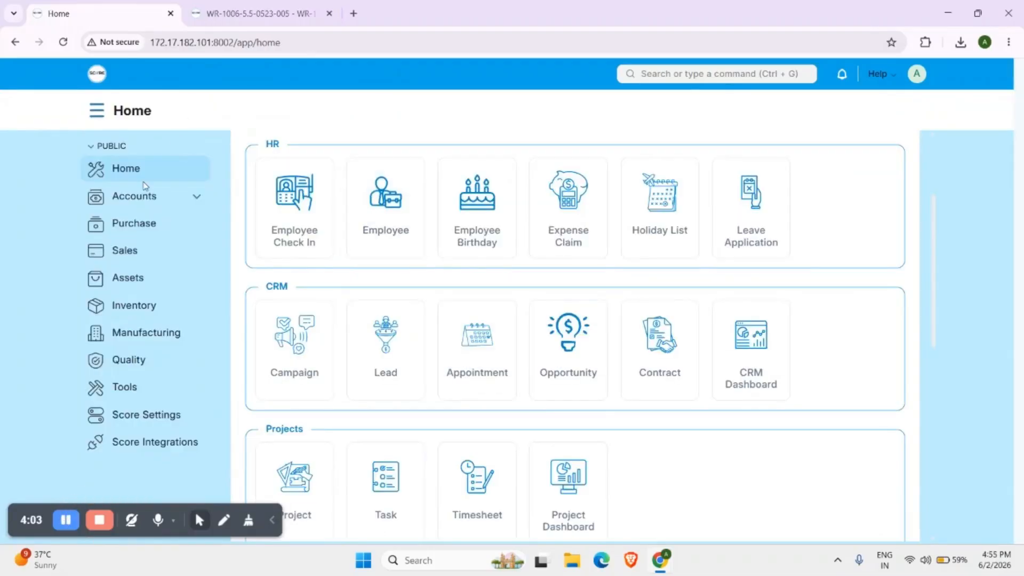
scroll(436, 318, "up", 3)
scroll(434, 318, "up", 3)
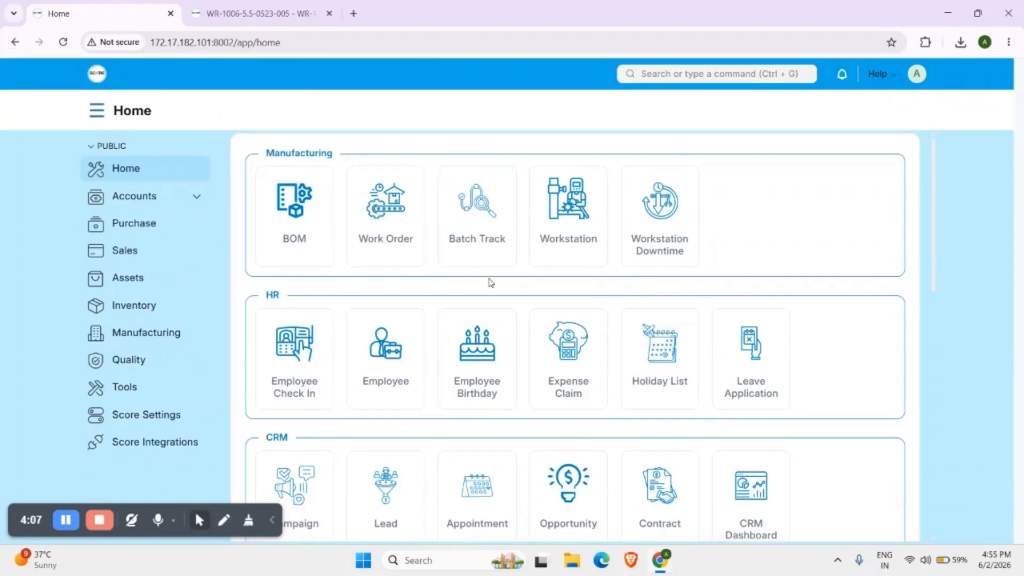
scroll(434, 316, "up", 3)
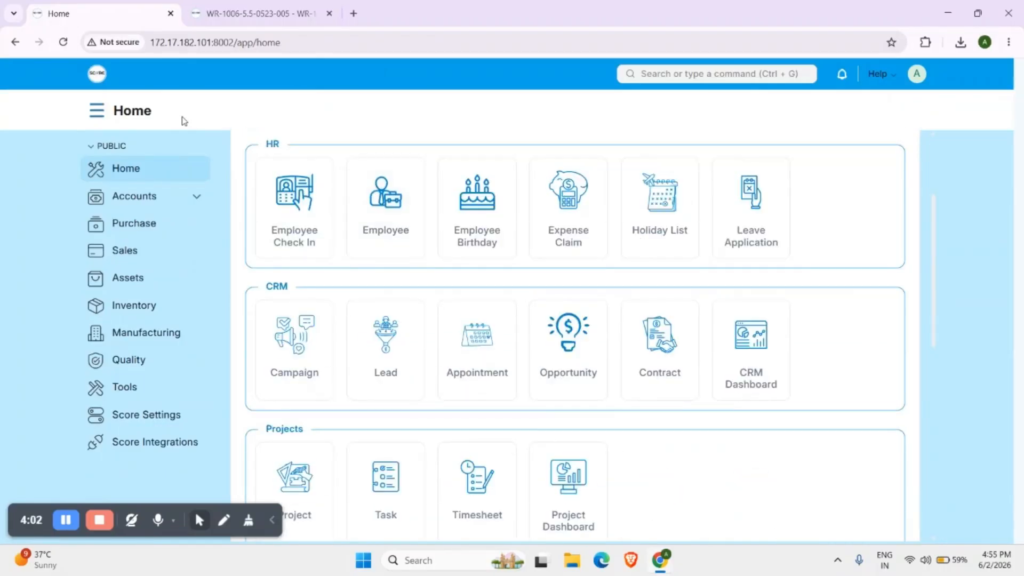
scroll(434, 316, "up", 3)
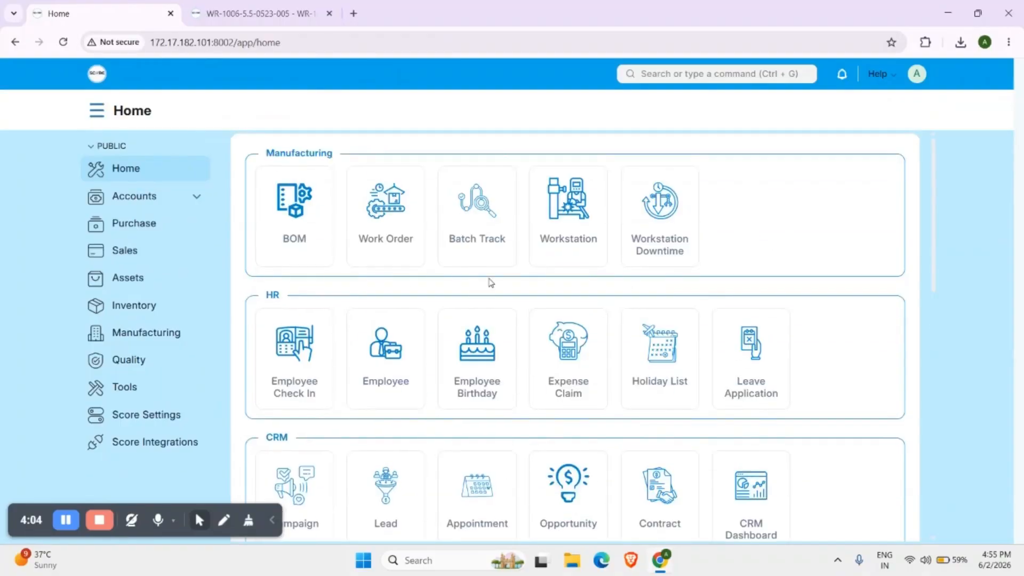